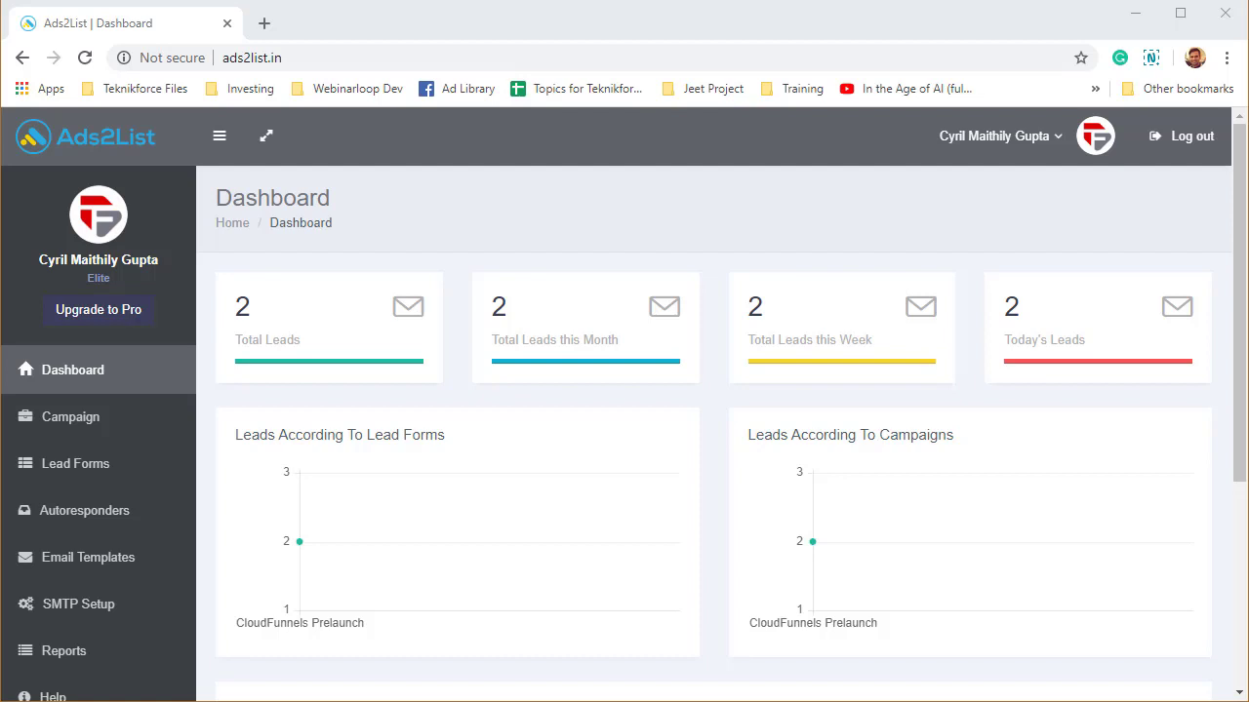
- Go to Ads2List's Autoresponders page and look over the existing SendGrid account
scroll(391, 451, down, 4)
scroll(390, 451, up, 4)
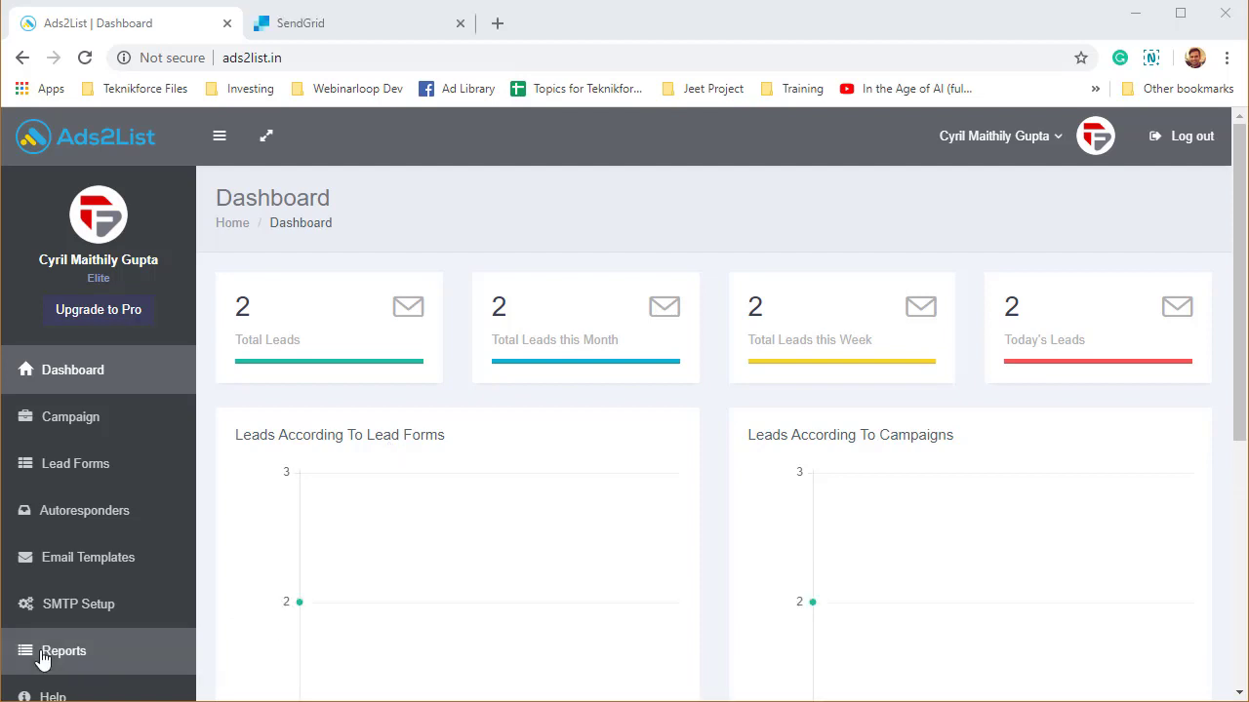
scroll(78, 415, down, 1)
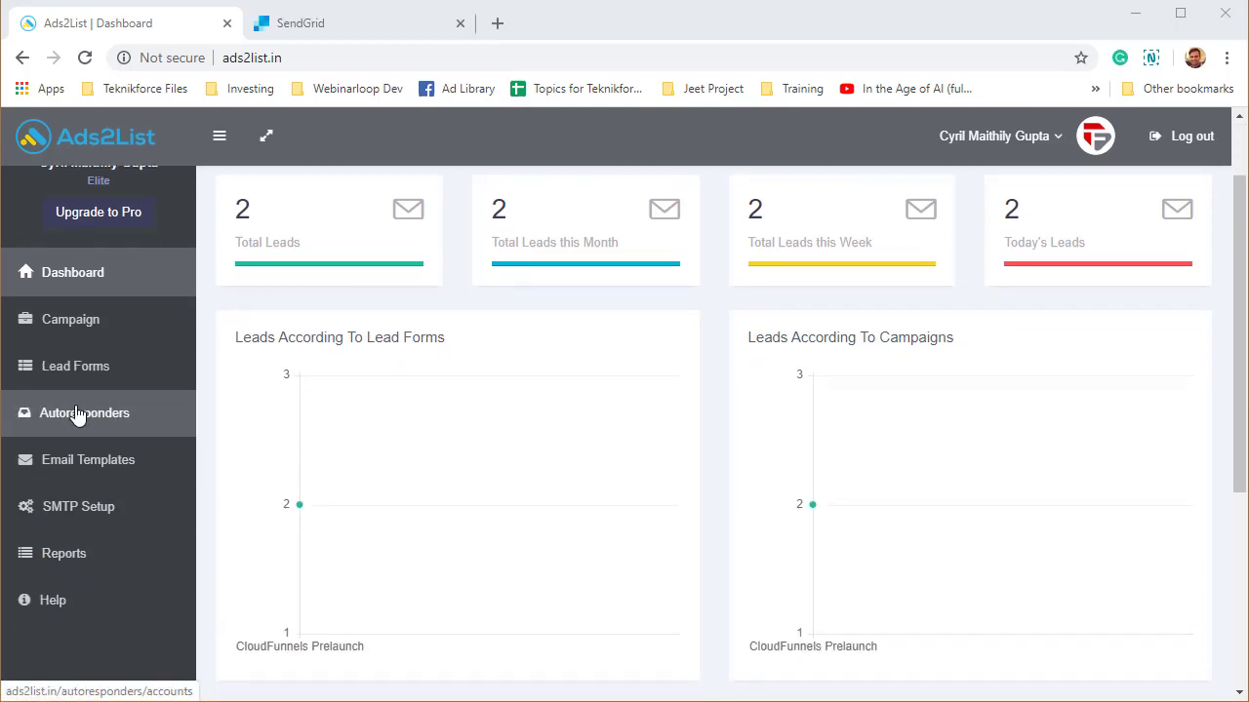
scroll(79, 415, up, 1)
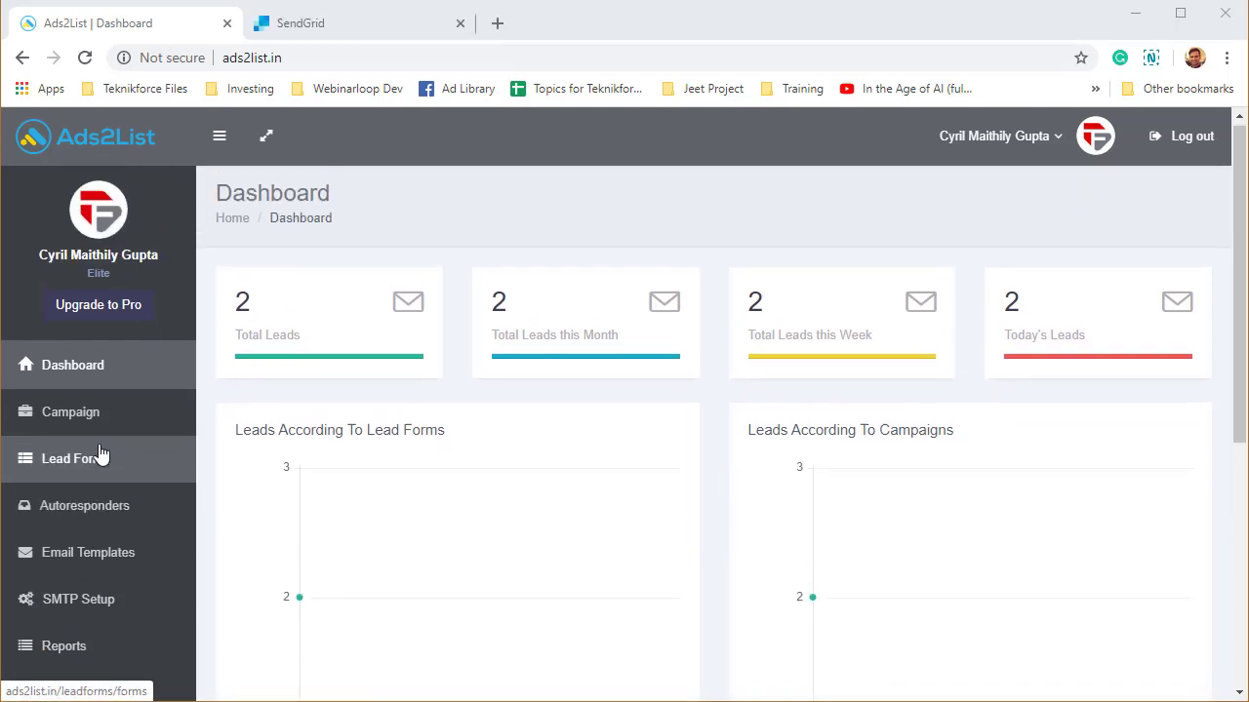
click(105, 531)
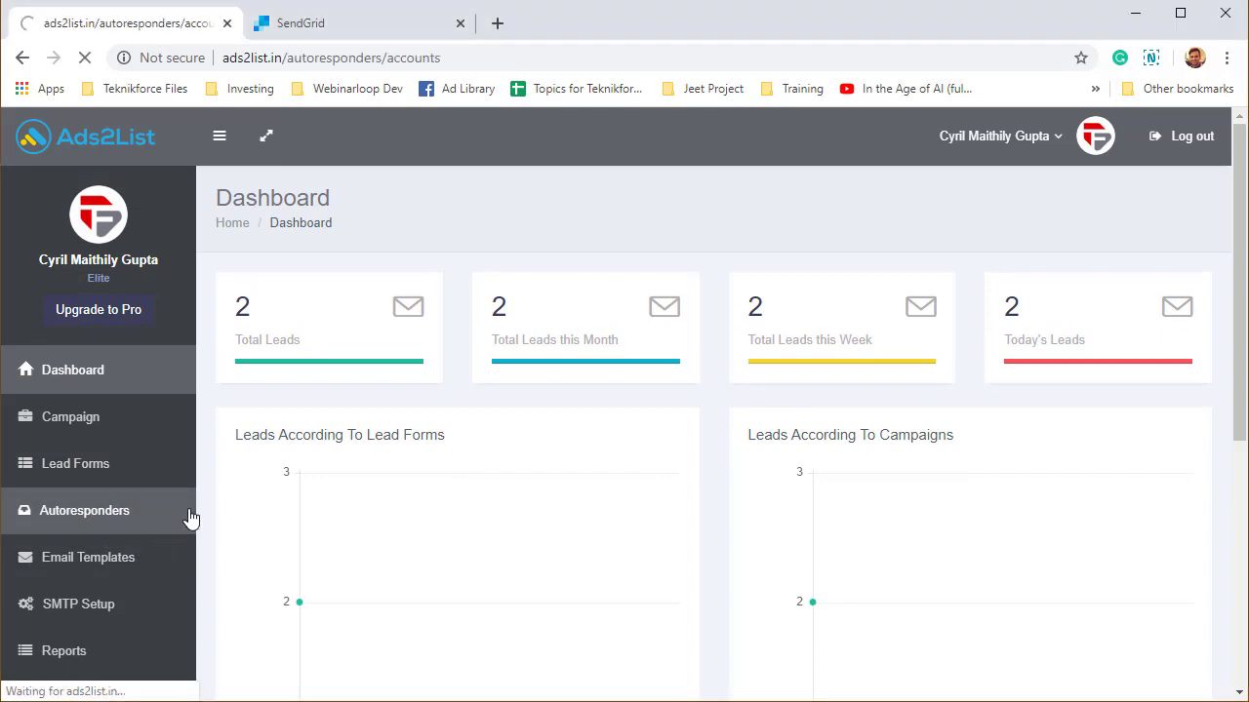
scroll(297, 466, down, 1)
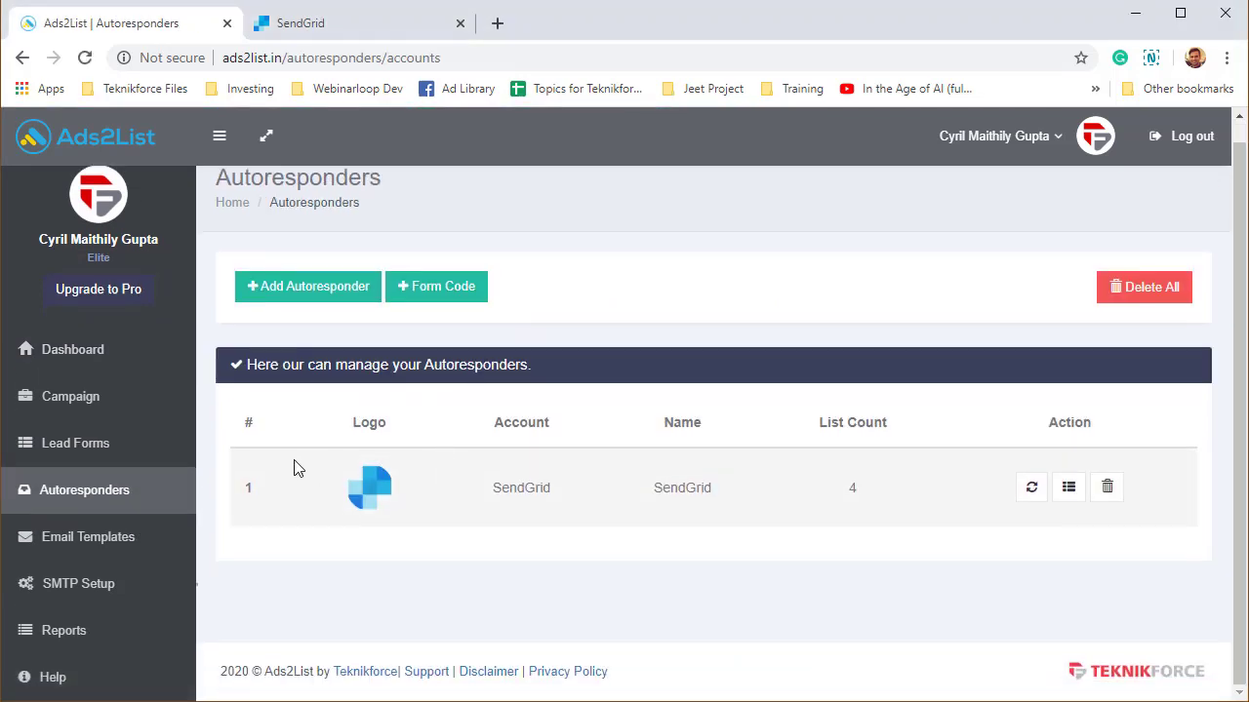
double_click(511, 490)
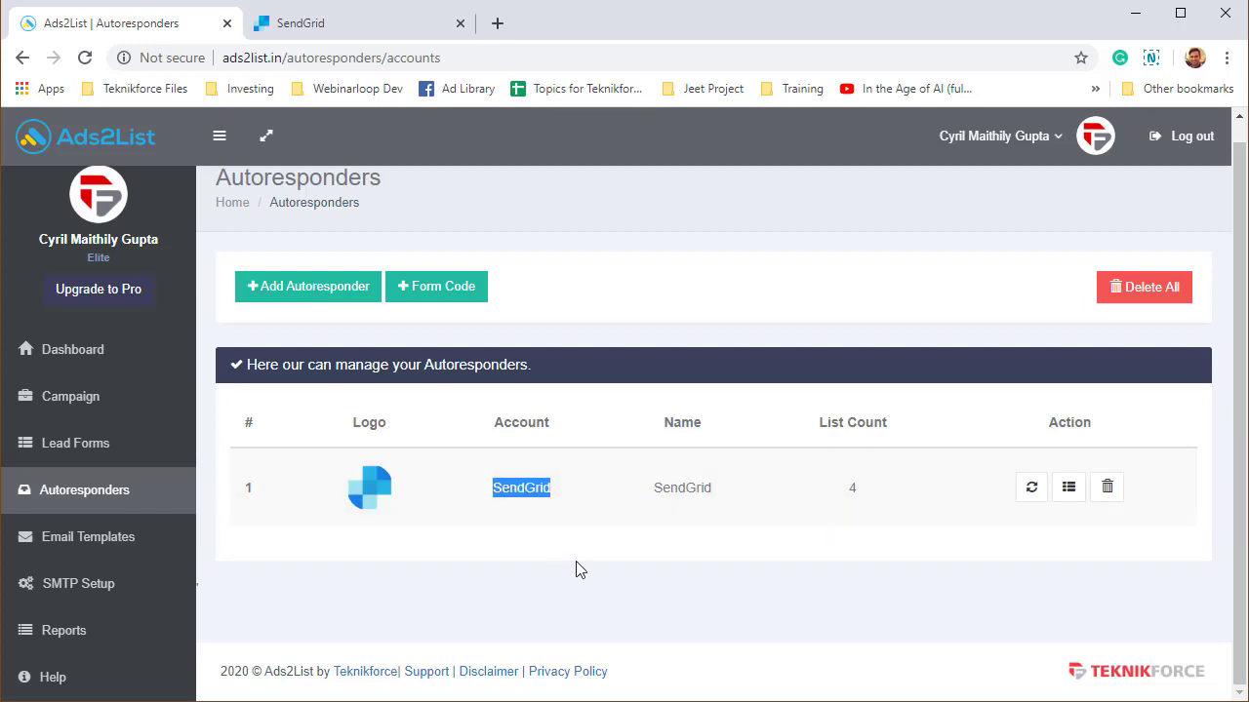
click(615, 558)
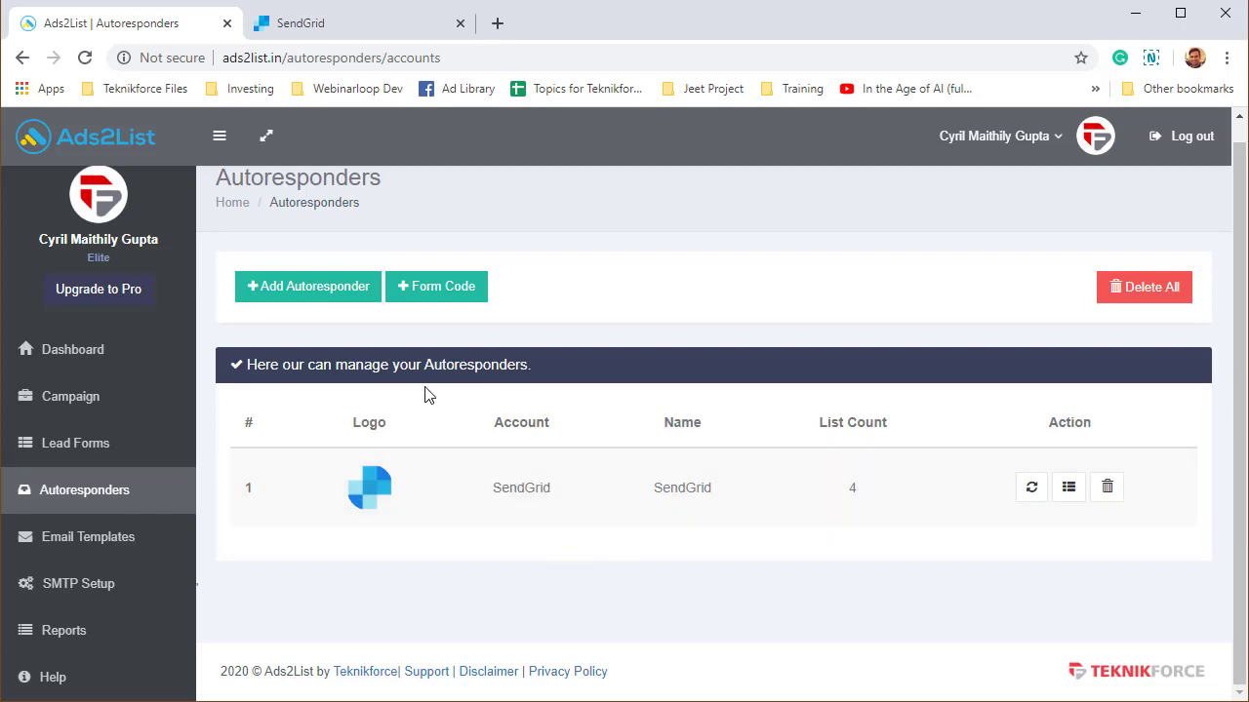
- Begin a new autoresponder with SendGrid selected, then switch to SendGrid's API Keys page
click(348, 285)
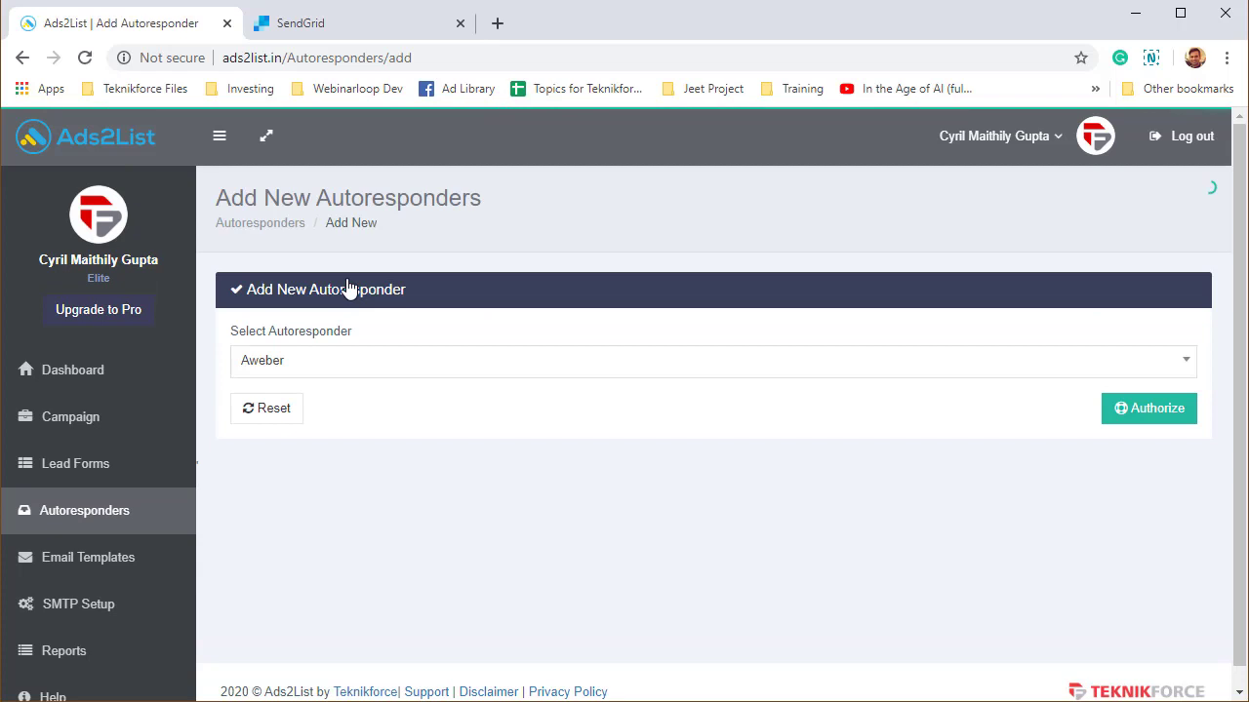
click(475, 362)
scroll(644, 495, down, 3)
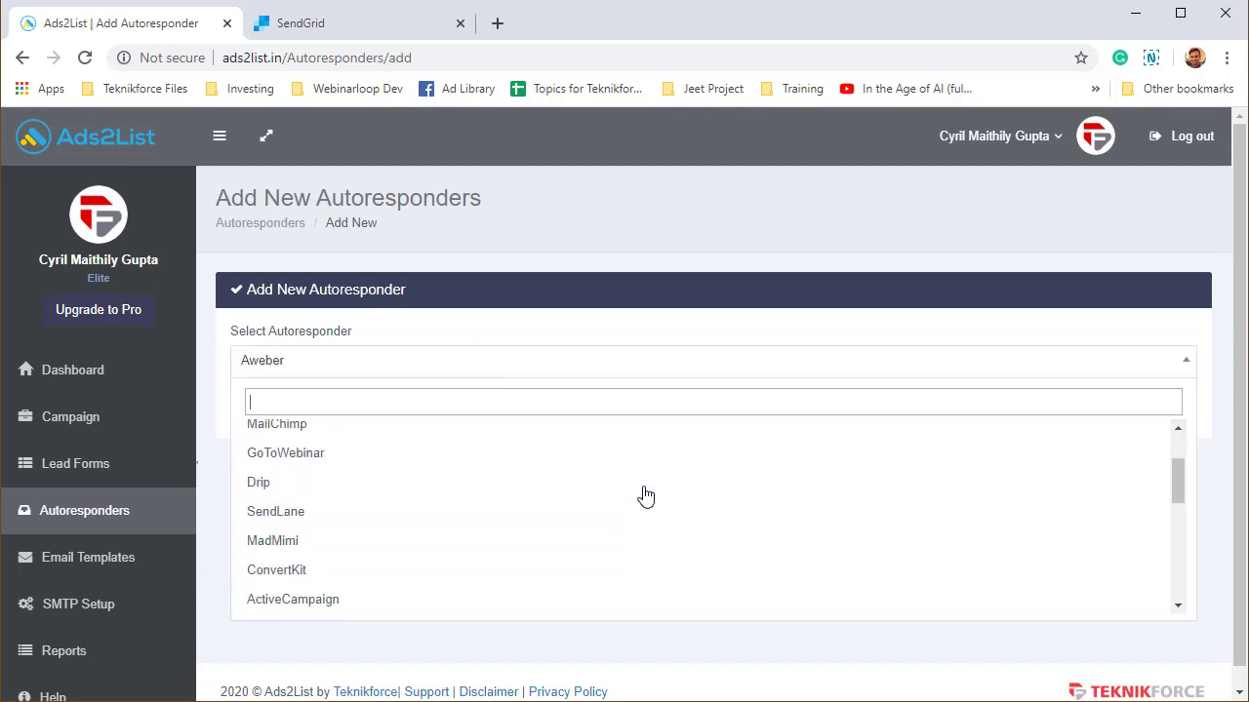
scroll(644, 496, down, 5)
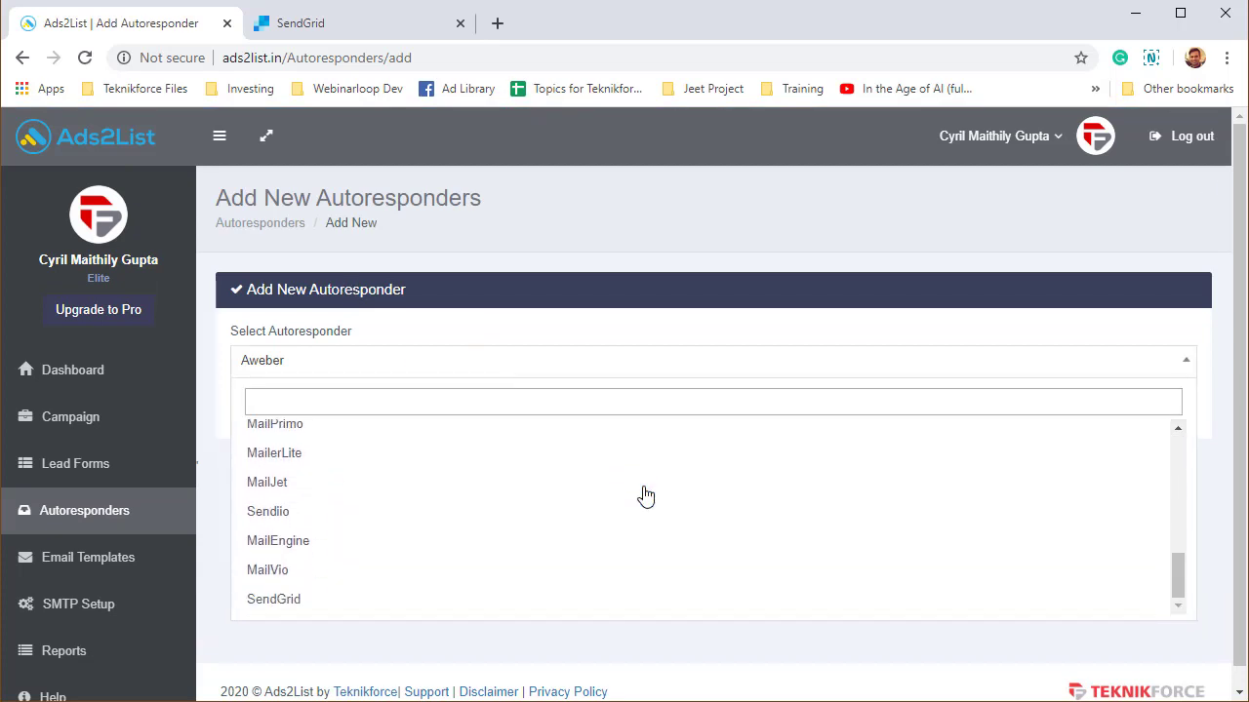
text(send)
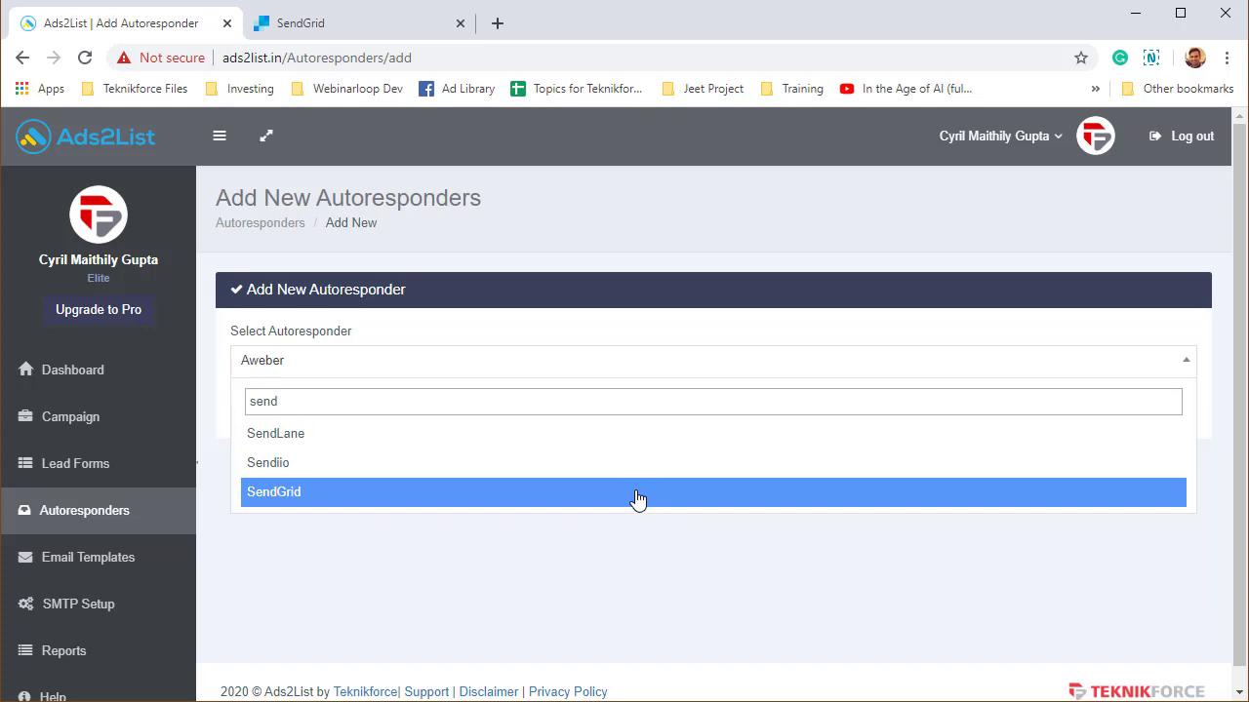
click(637, 493)
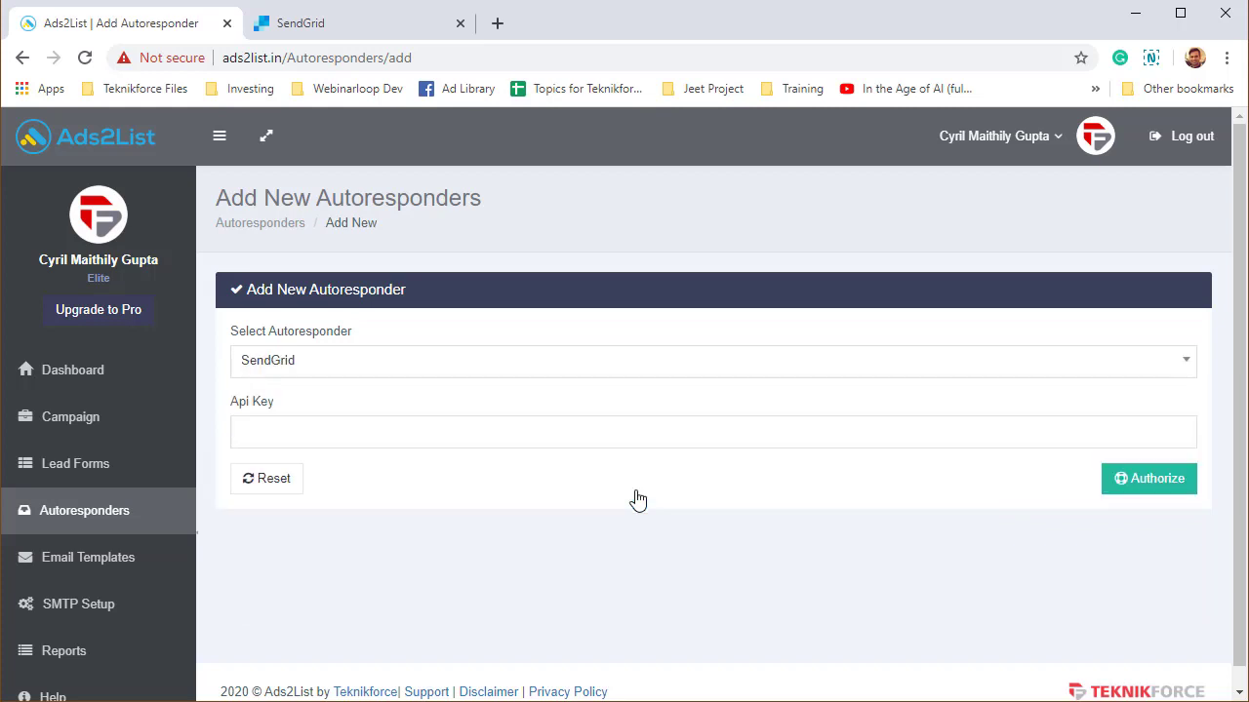
click(317, 440)
click(615, 597)
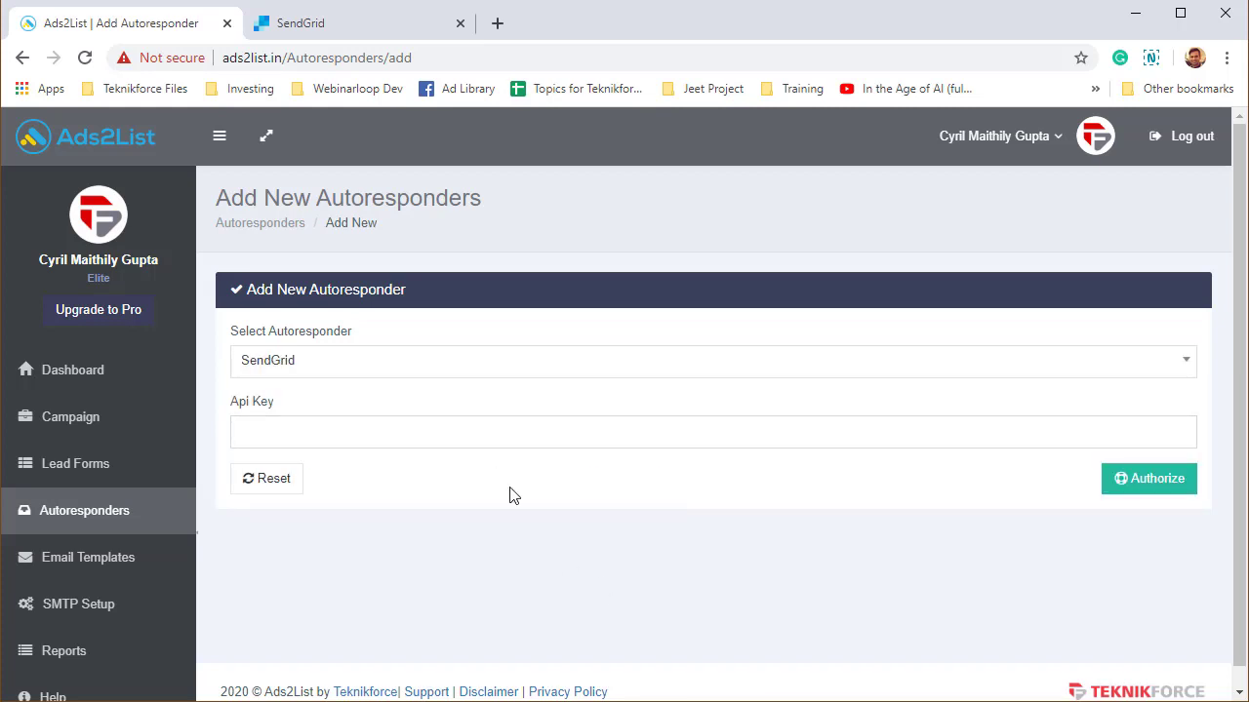
click(334, 13)
- Create a Restricted Access SendGrid API key named 'Test' and copy the revealed key
click(1103, 151)
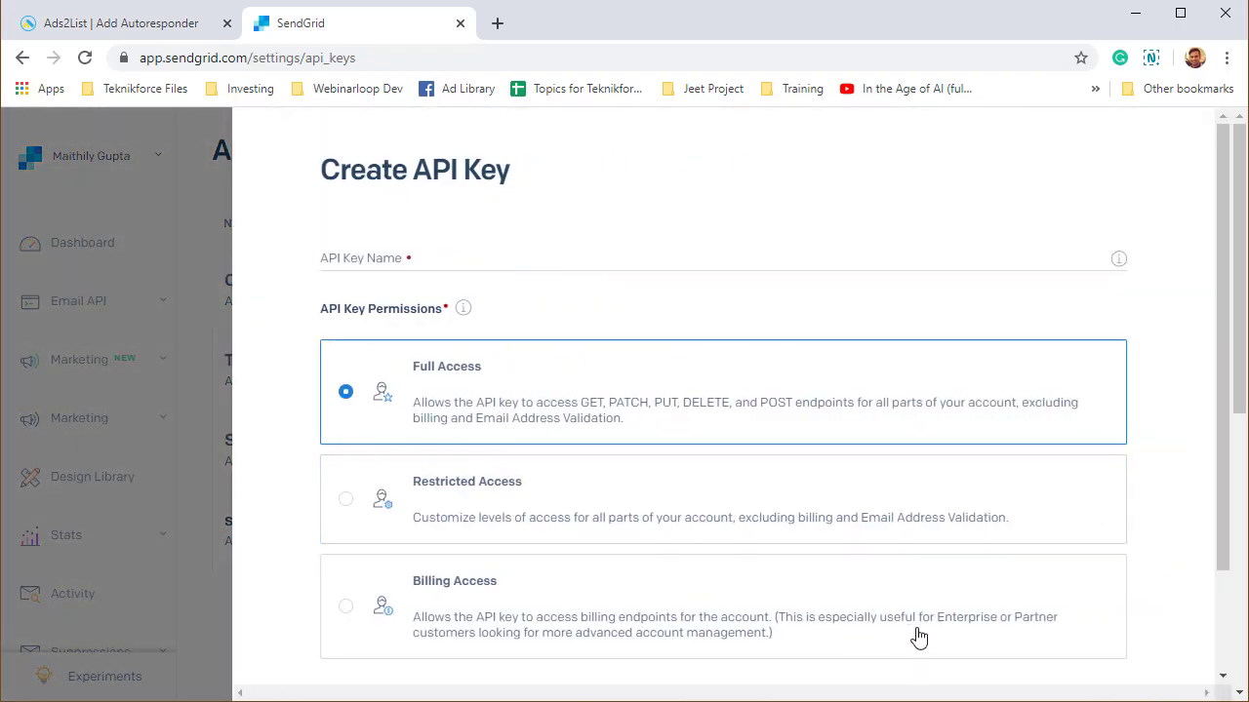
click(366, 520)
scroll(365, 520, down, 15)
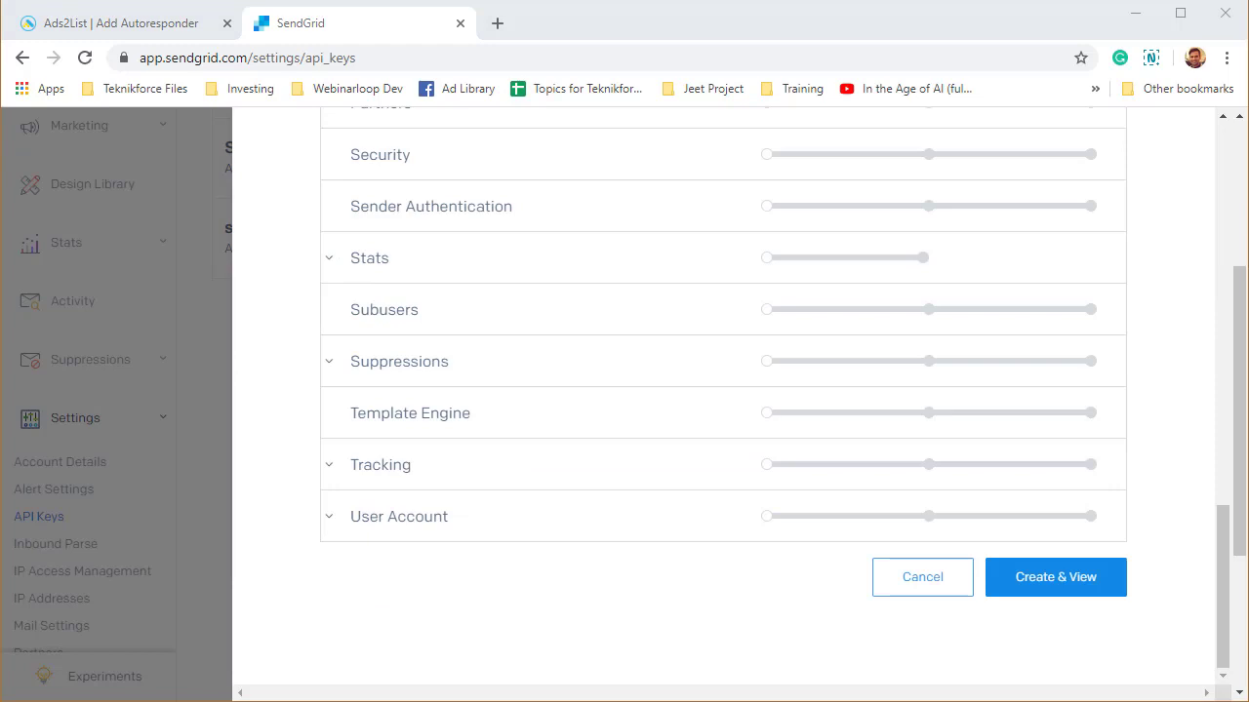
click(1072, 577)
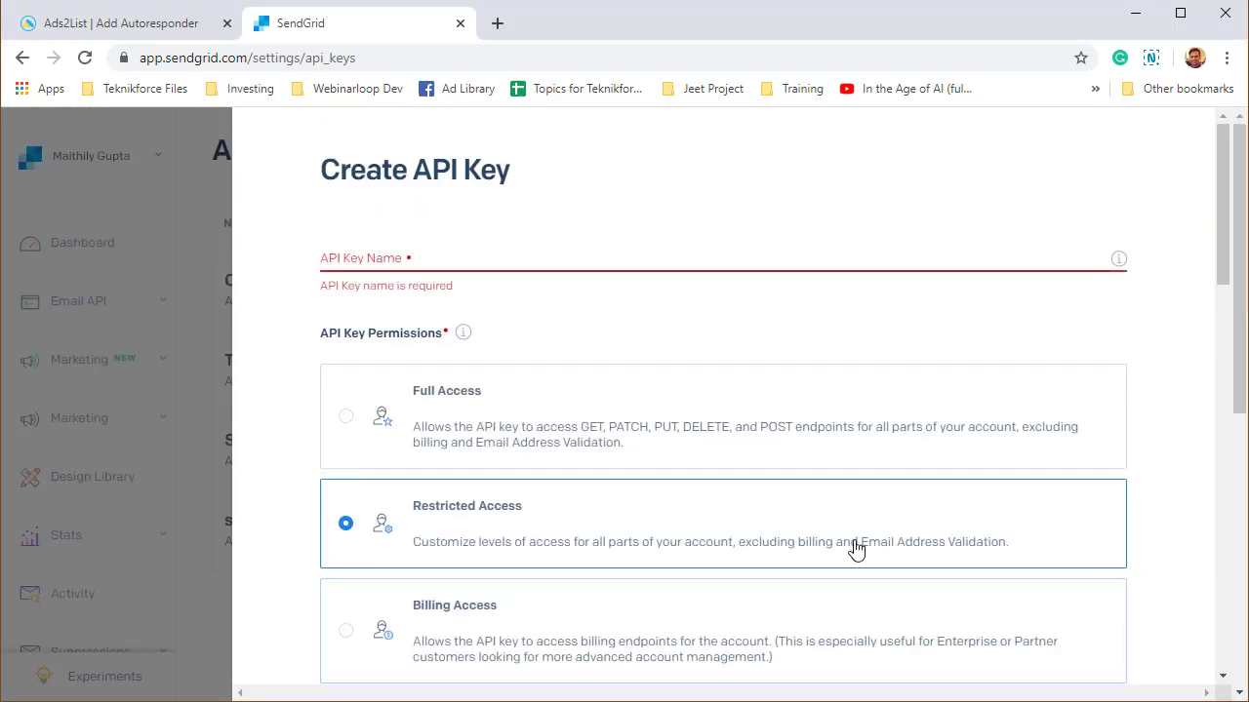
click(521, 261)
text(Te)
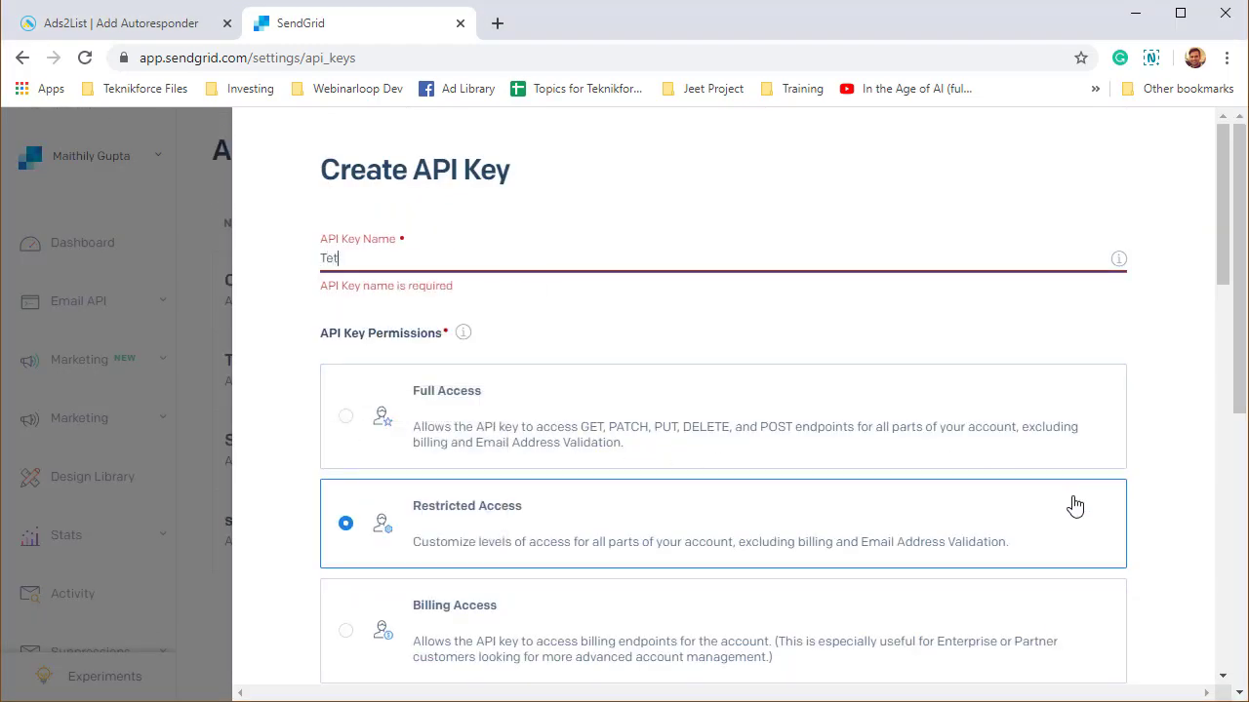
text(st)
scroll(976, 390, down, 15)
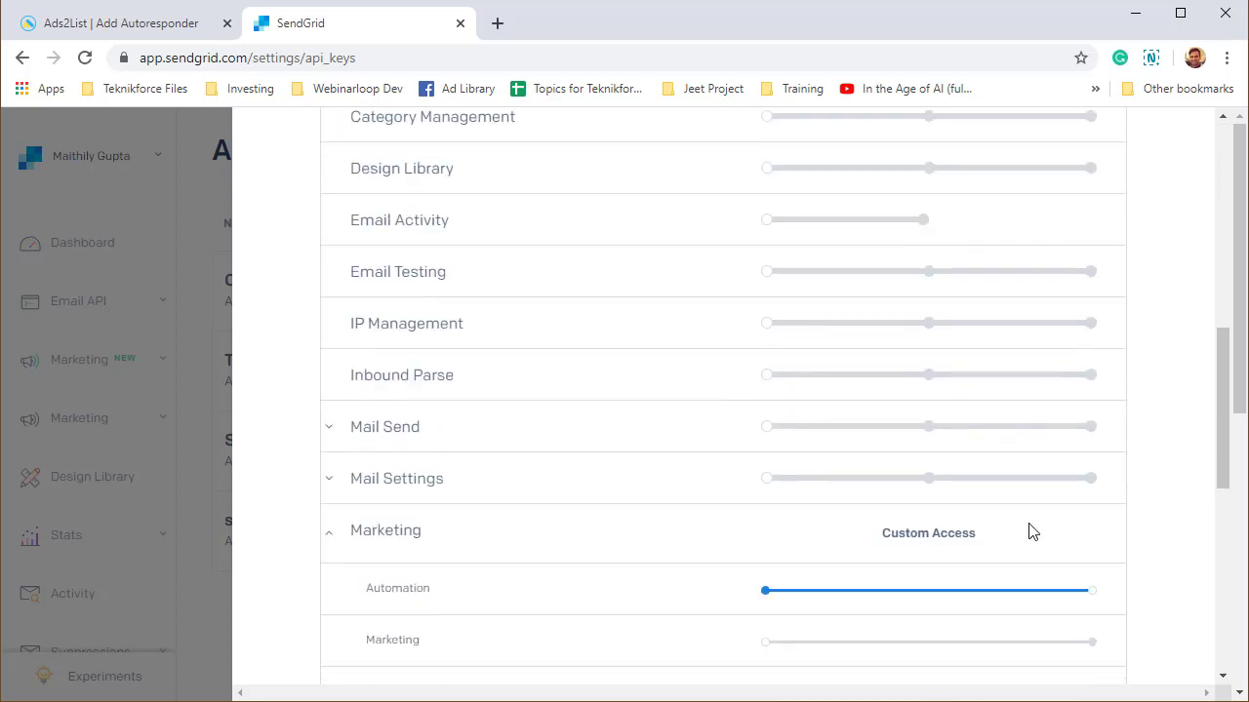
click(1083, 600)
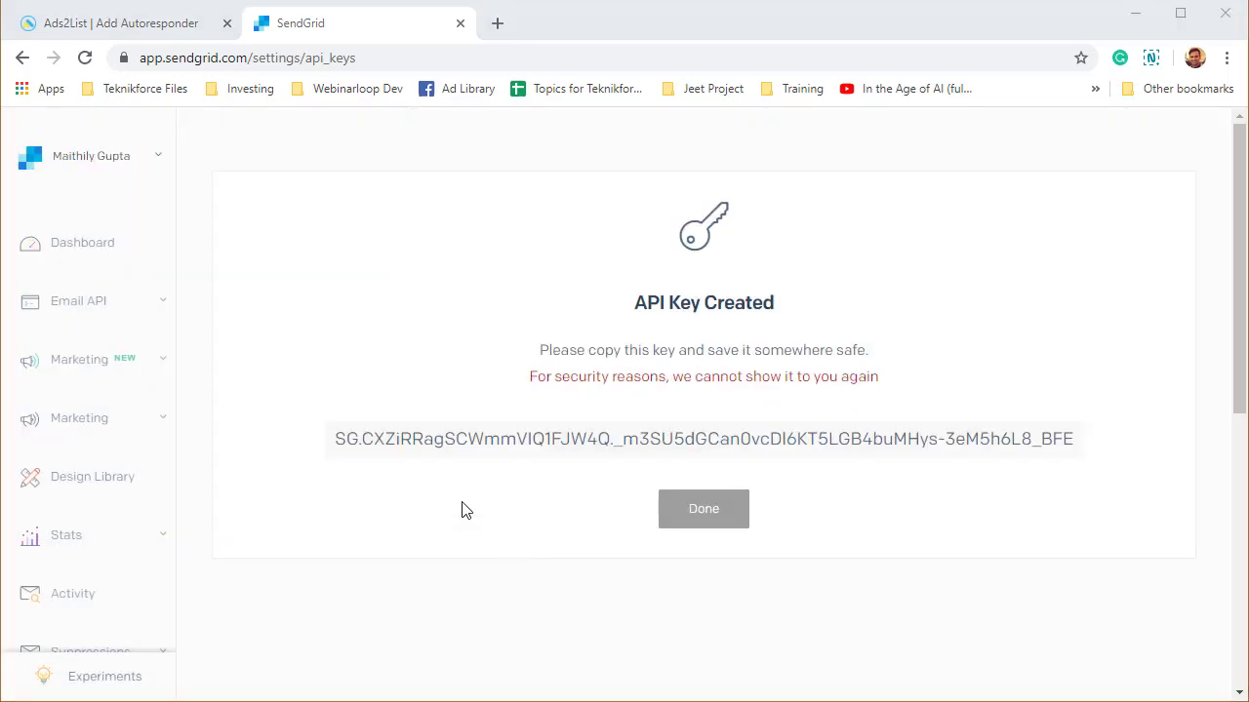
click(353, 439)
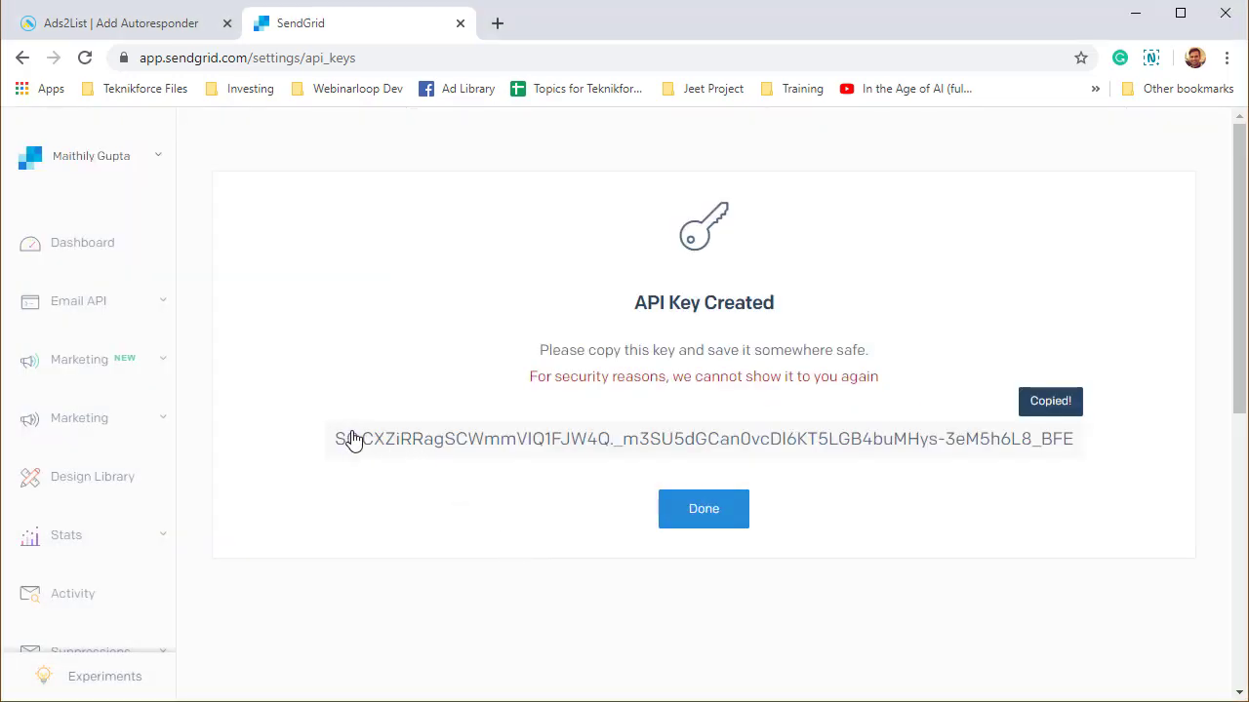
- Paste the Test key into Ads2List's Api Key field, authorize, and sync lists until it shows 4
click(107, 23)
click(572, 427)
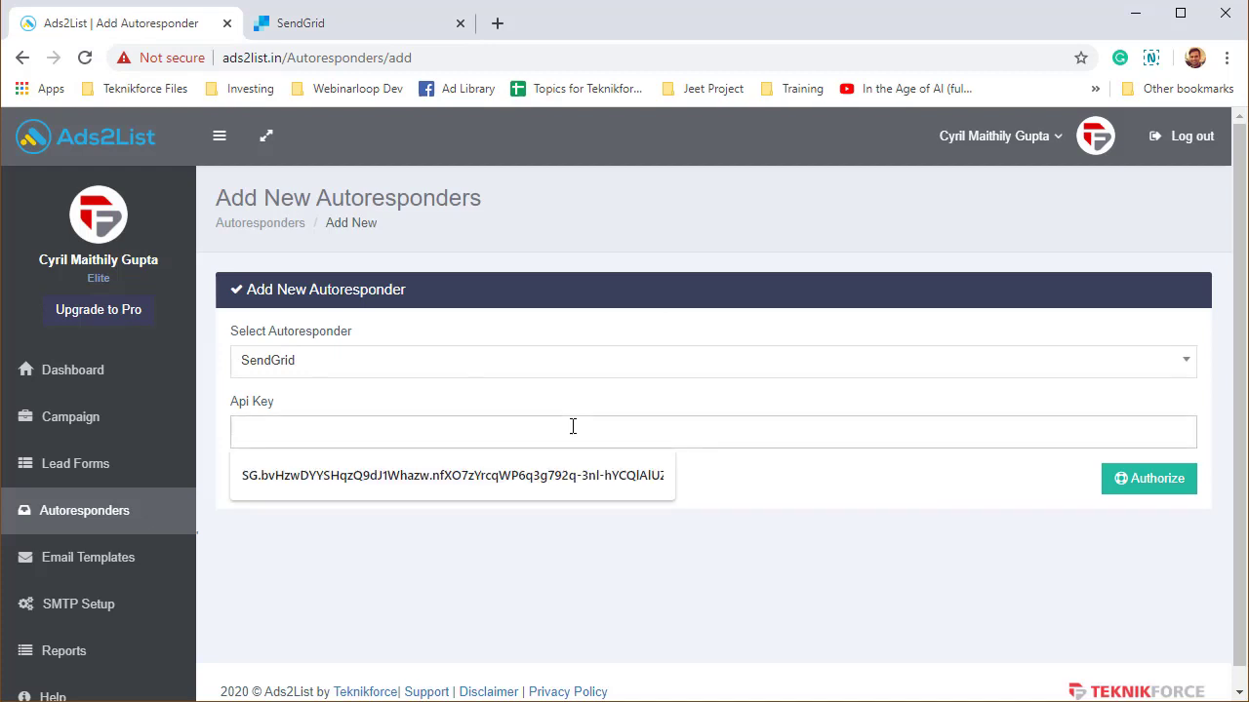
key(ctrl+v)
click(1153, 486)
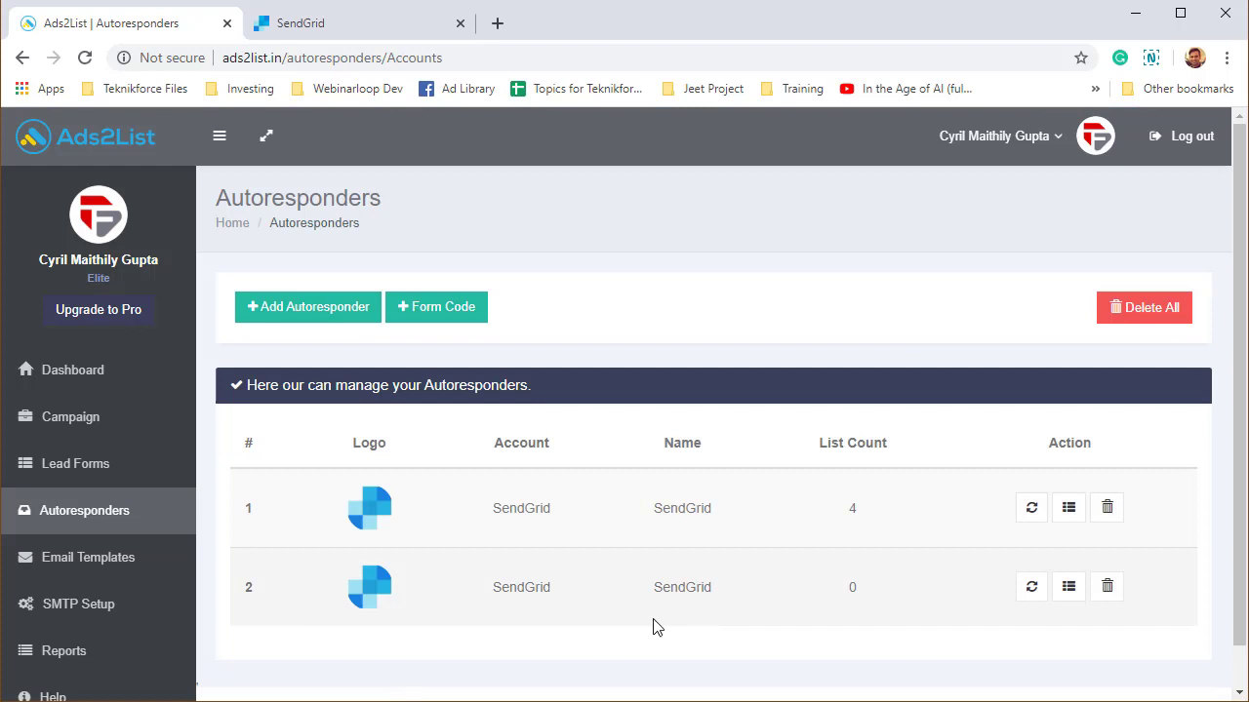
click(1031, 588)
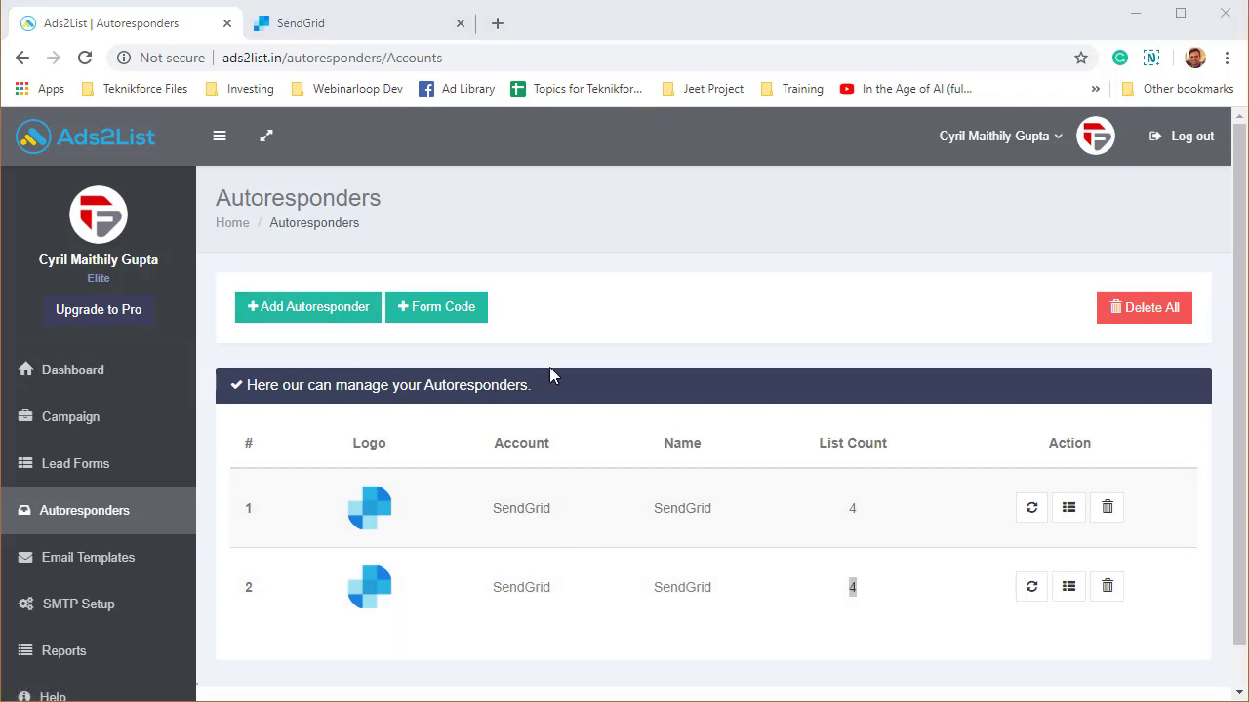
scroll(159, 611, down, 1)
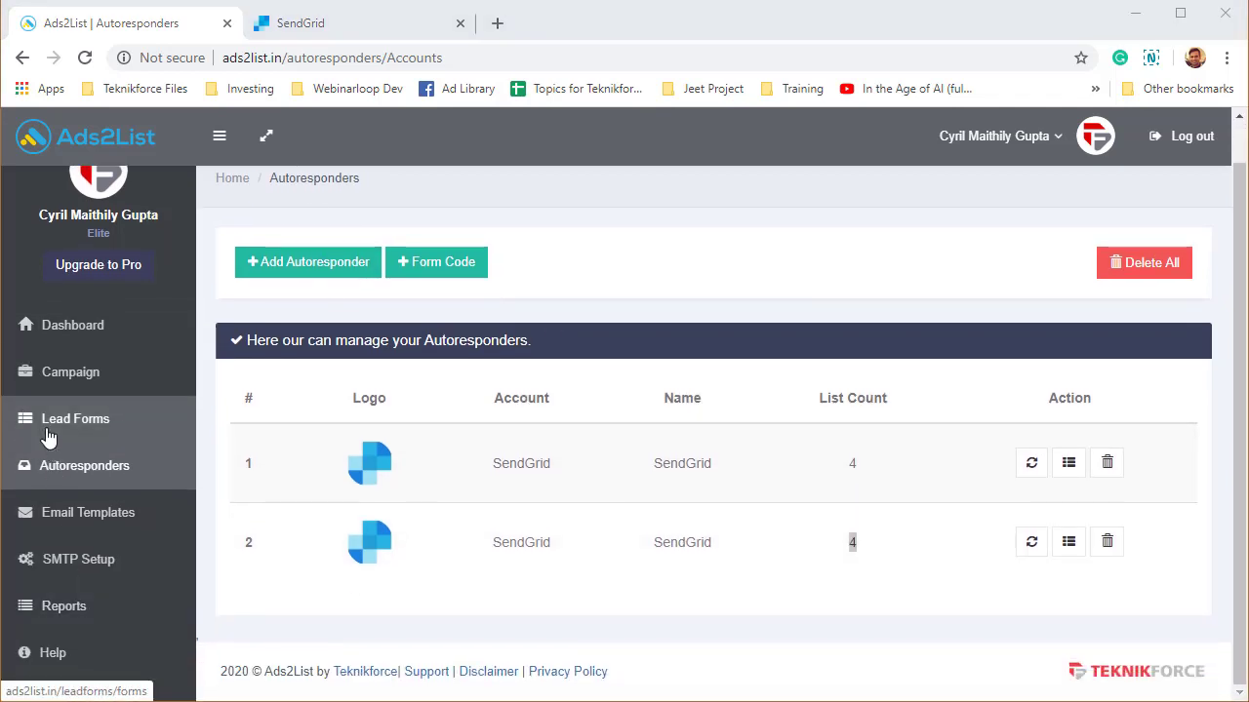
- Add a lead form named 'My lead form' from the Lead Forms page
click(48, 437)
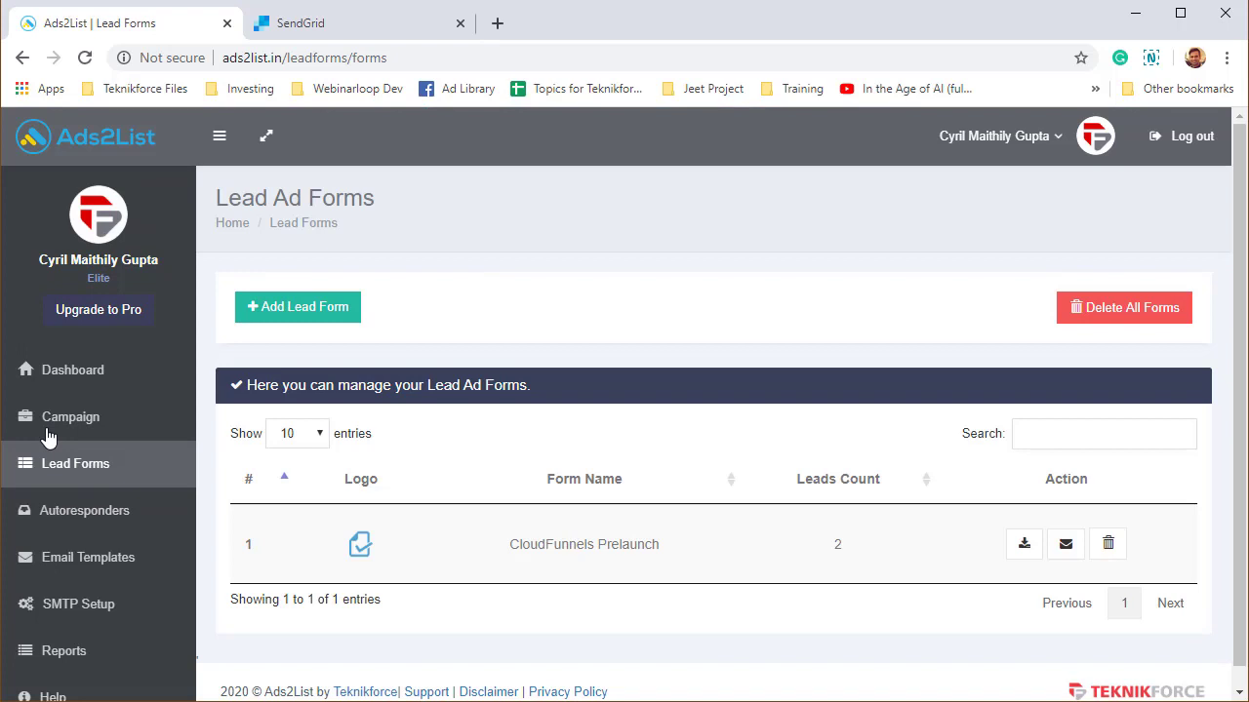
scroll(459, 387, down, 1)
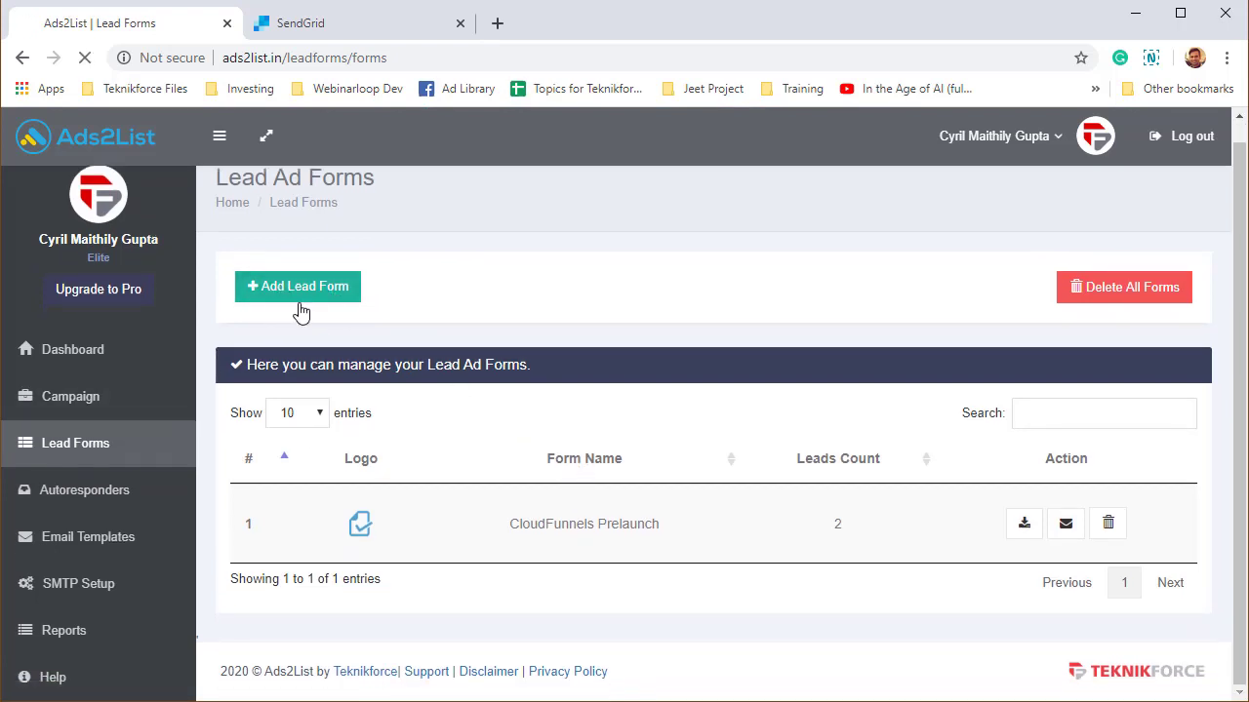
click(298, 295)
click(950, 359)
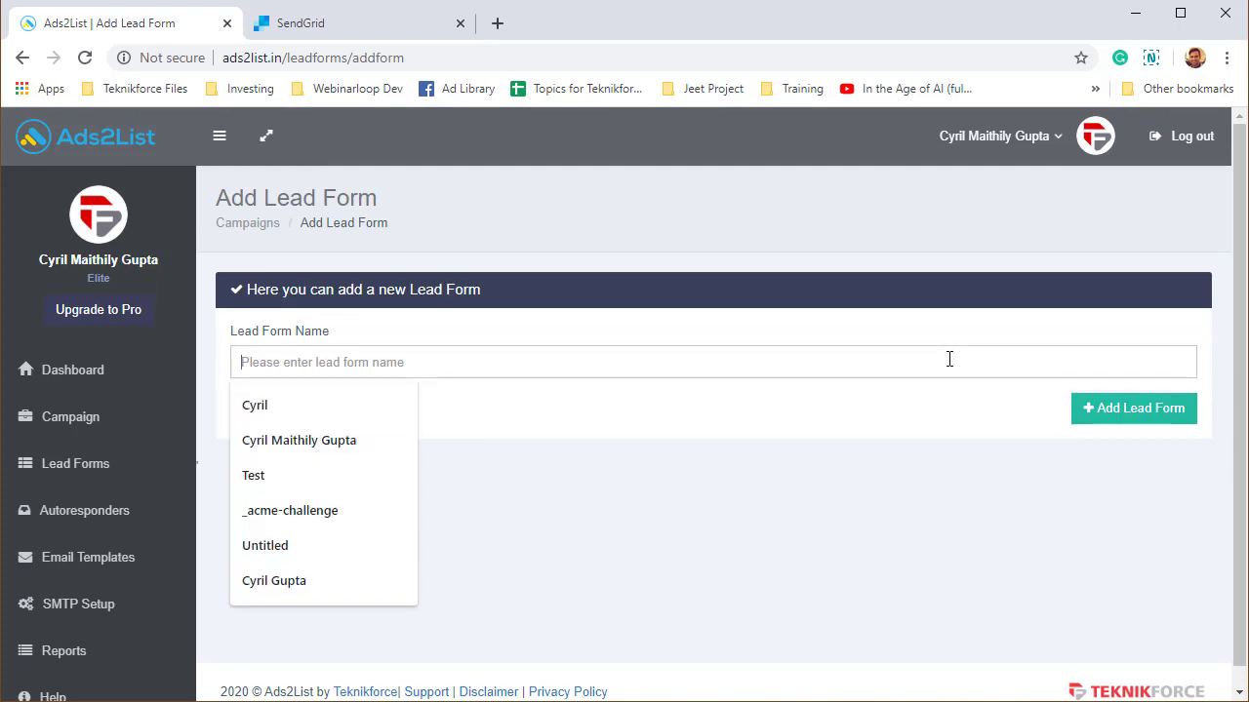
text(My lead form)
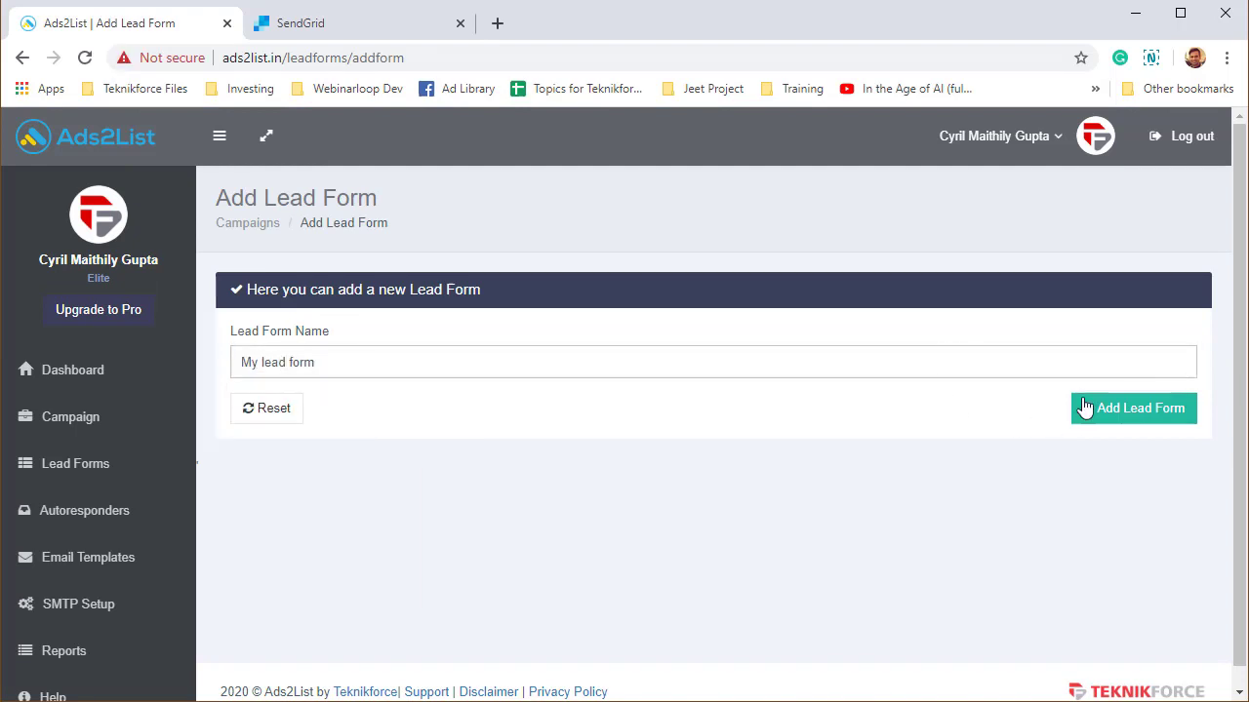
click(1083, 411)
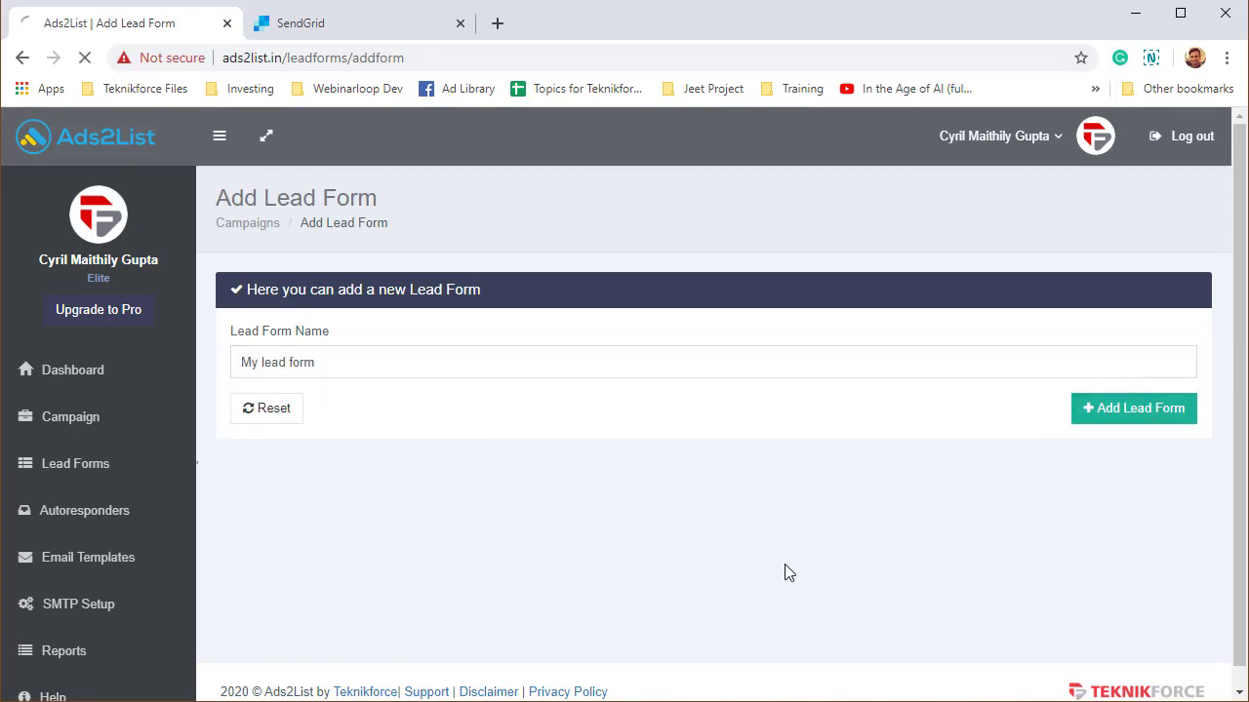
scroll(663, 560, down, 1)
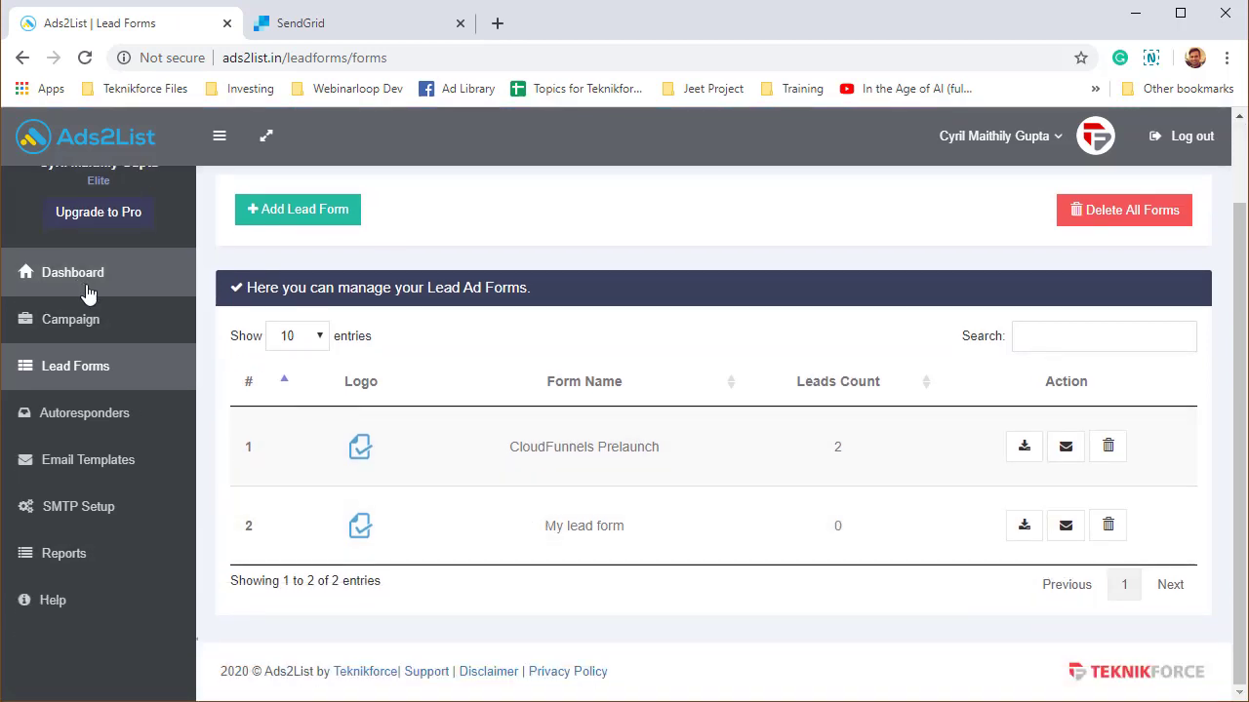
- Start a campaign named 'My lead form' using the My lead form lead form
click(116, 320)
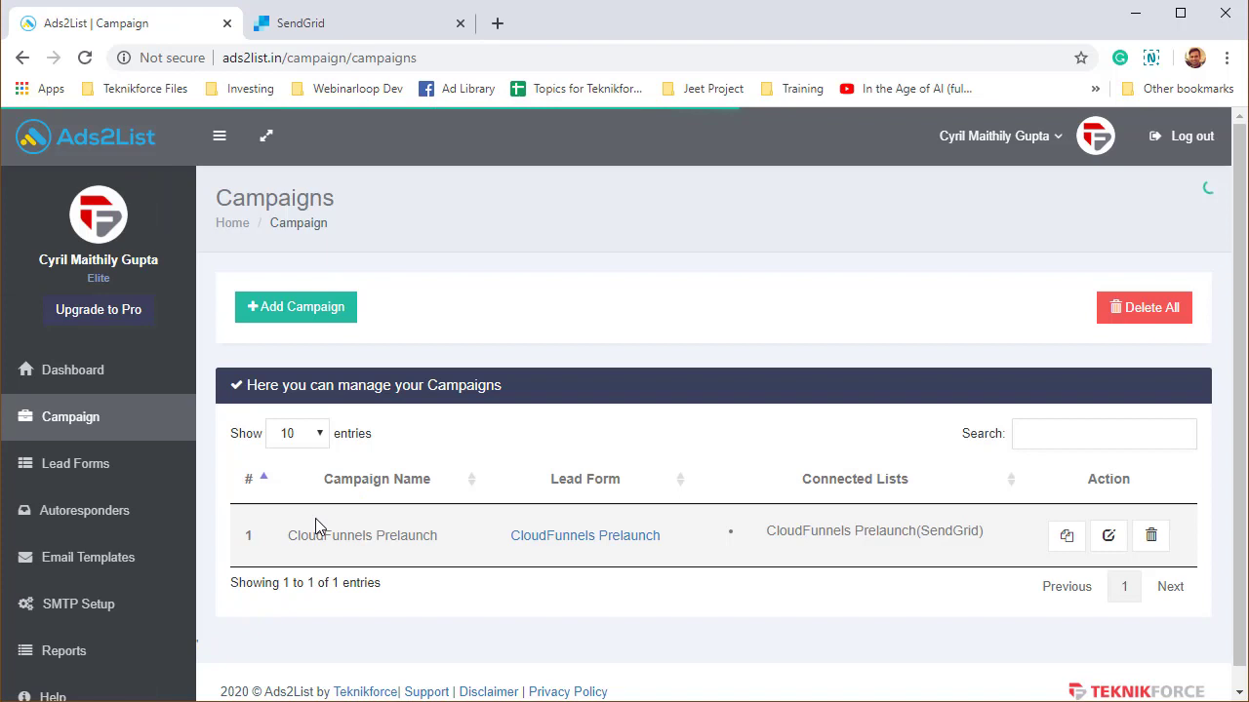
click(330, 322)
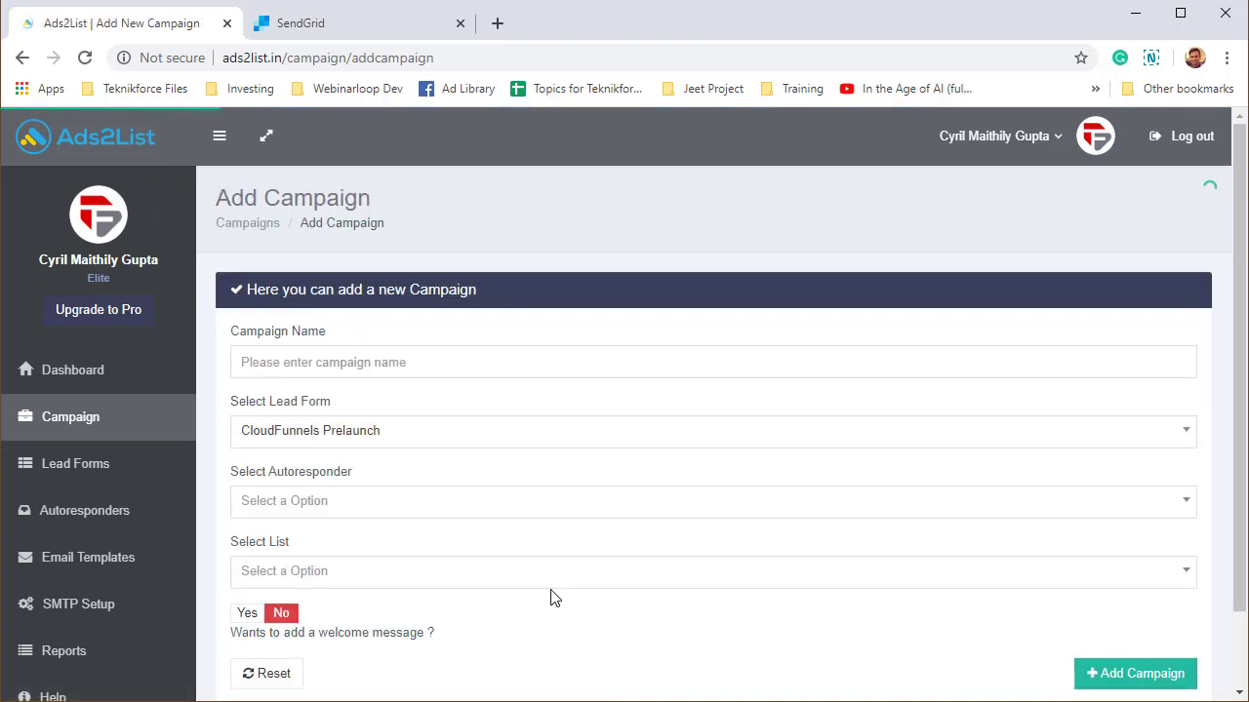
click(541, 366)
text(M)
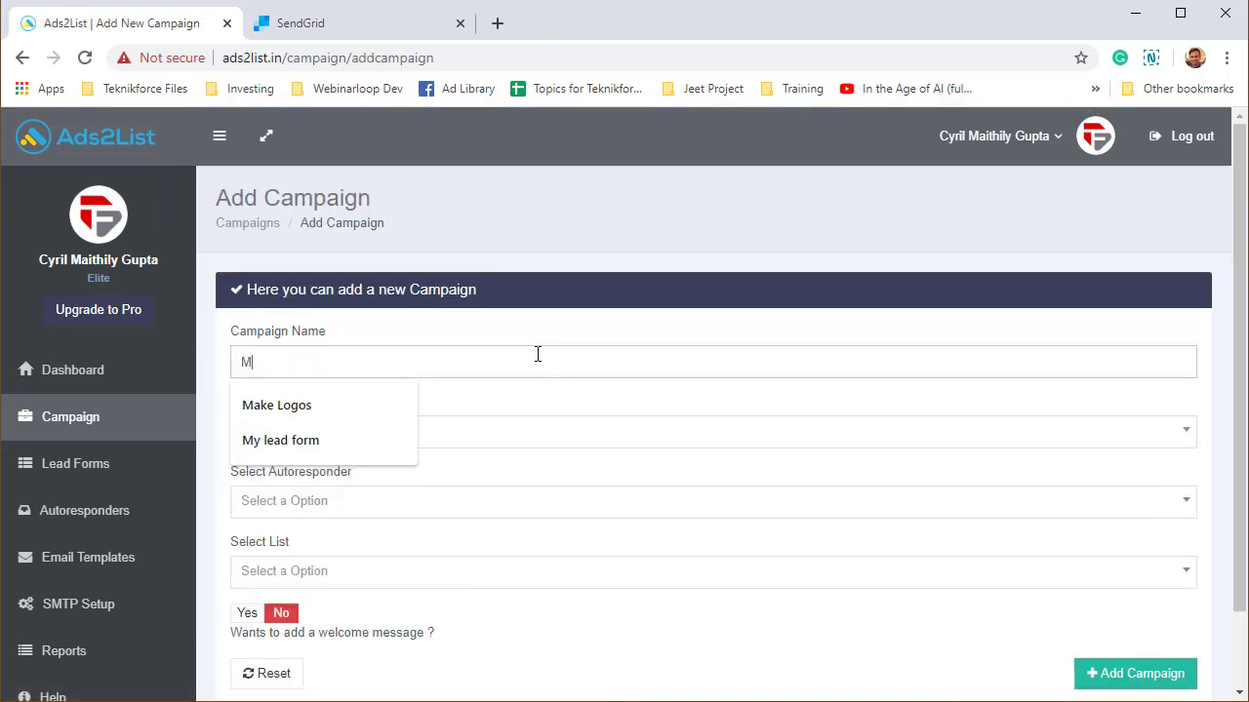
text(y lead form)
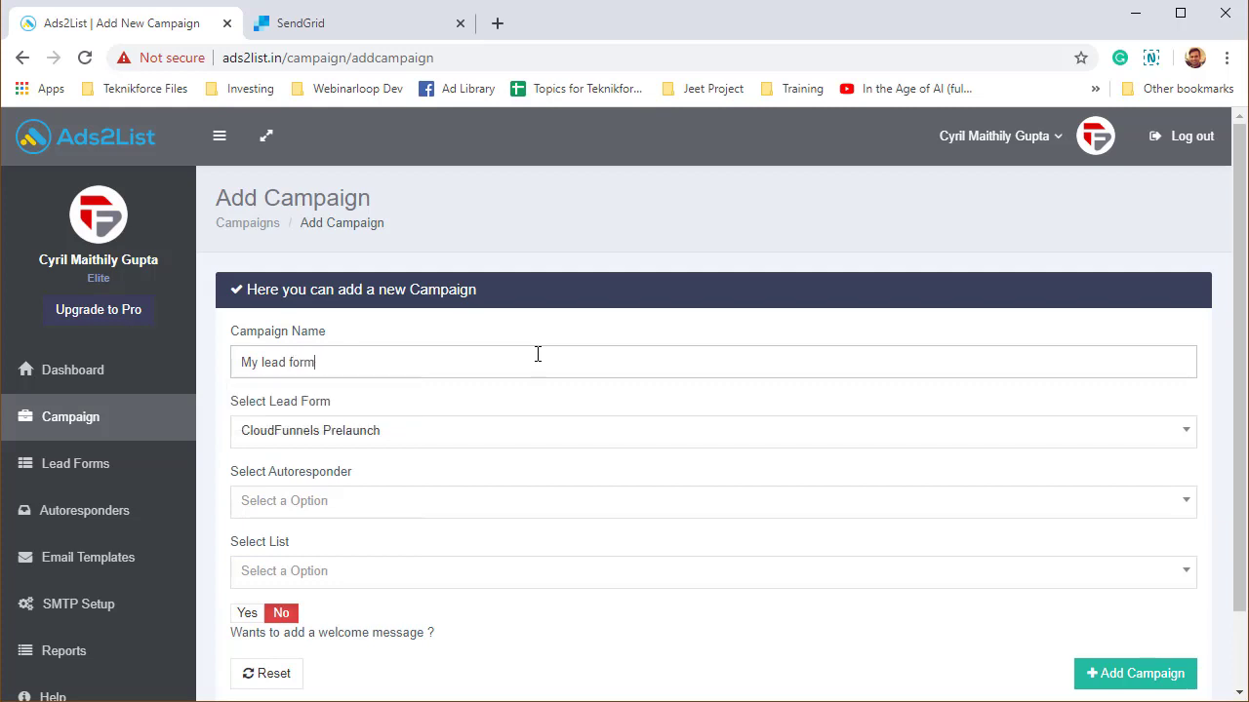
click(549, 437)
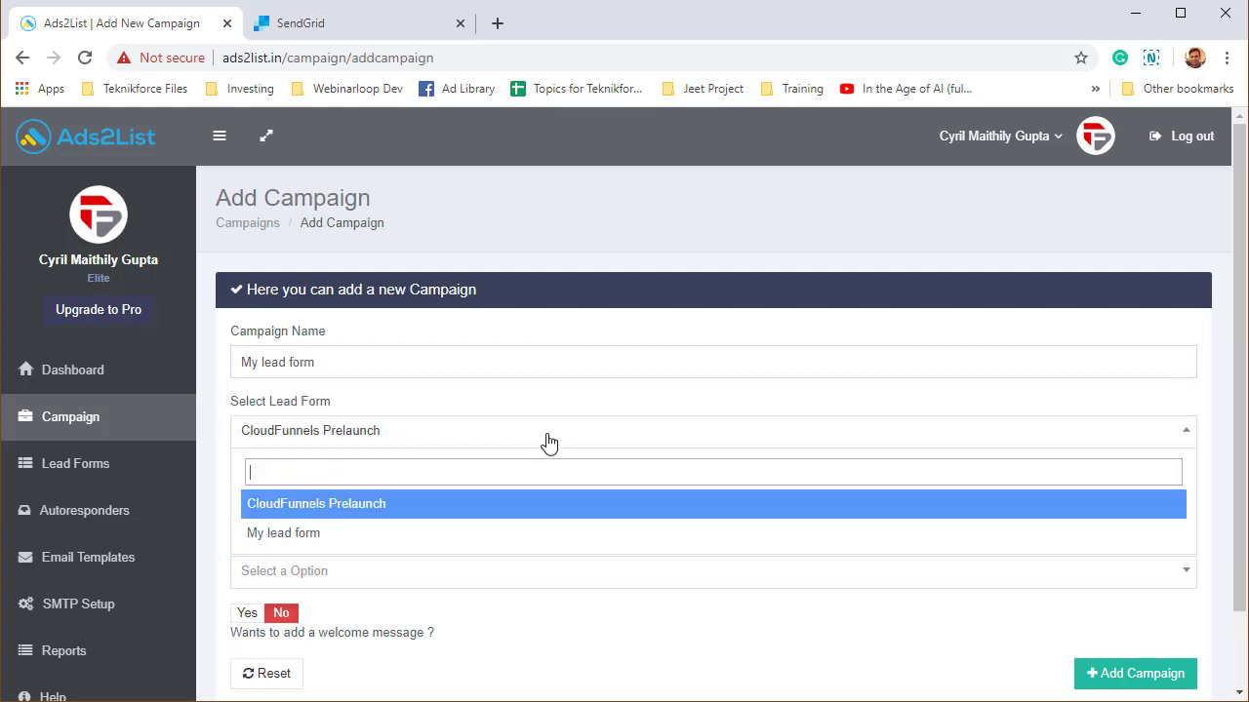
click(344, 535)
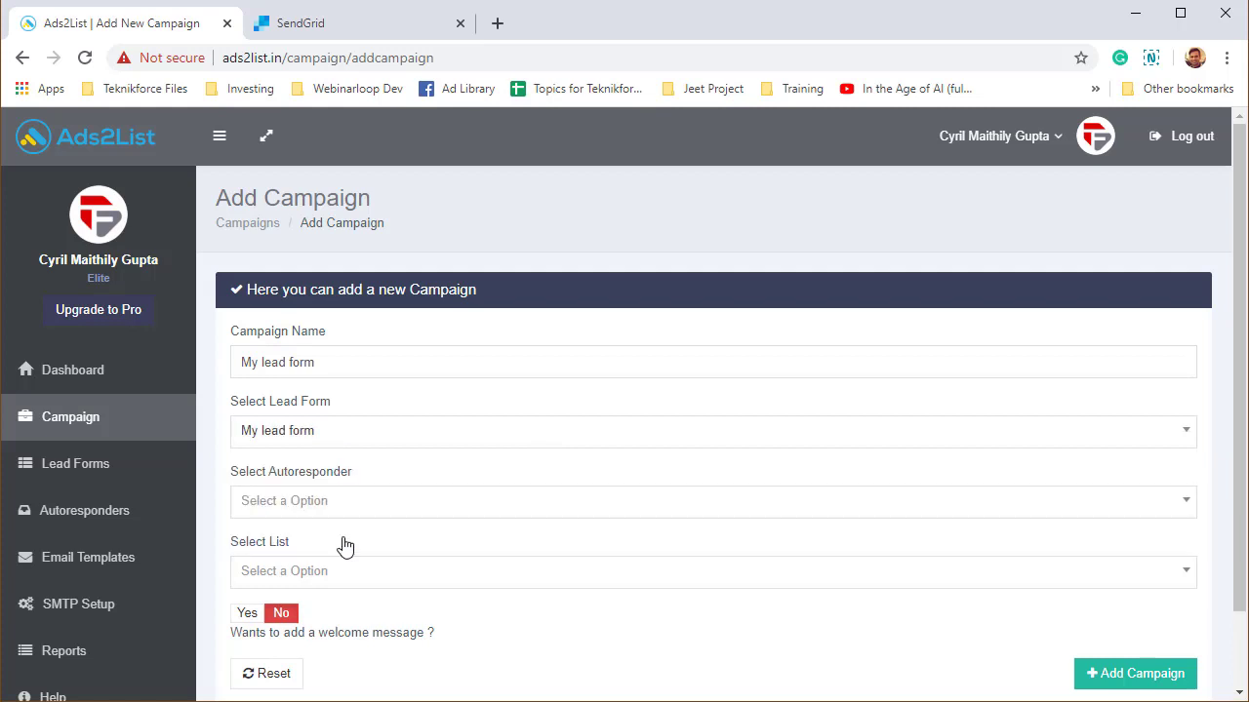
- Choose SendGrid with the CloudFunnels Prelaunch(SendGrid) list and save the campaign
scroll(329, 549, down, 2)
click(293, 418)
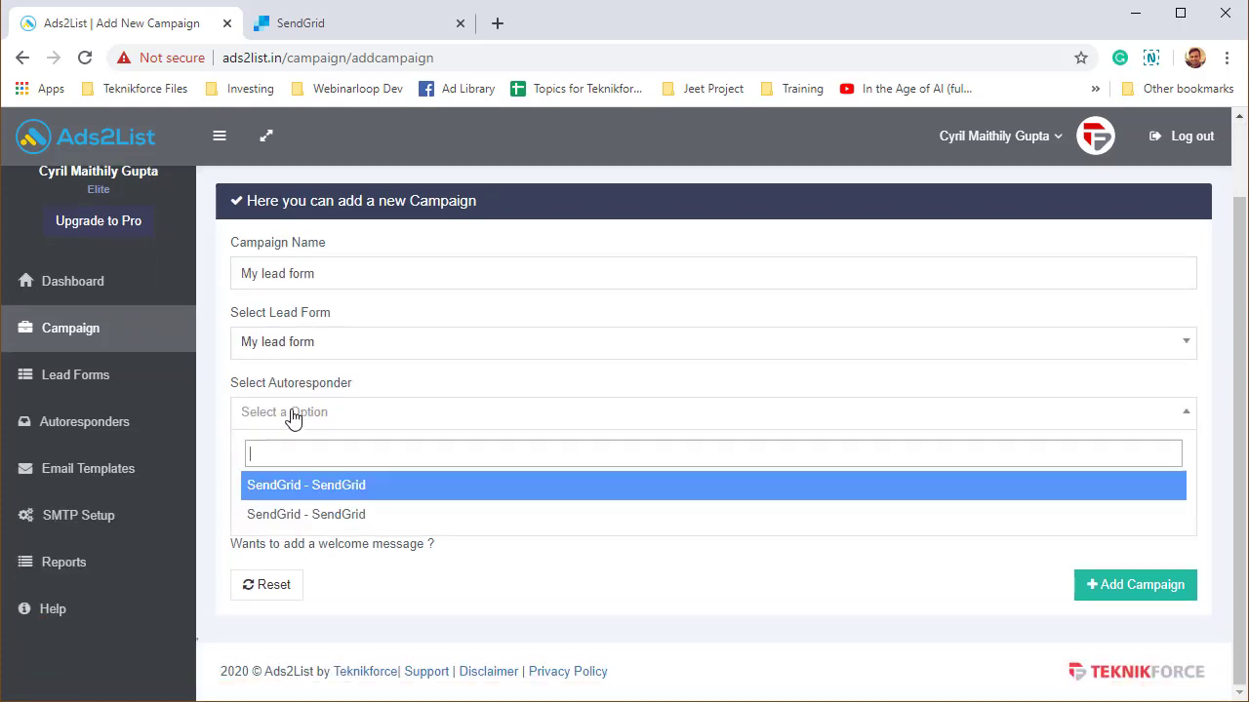
click(344, 515)
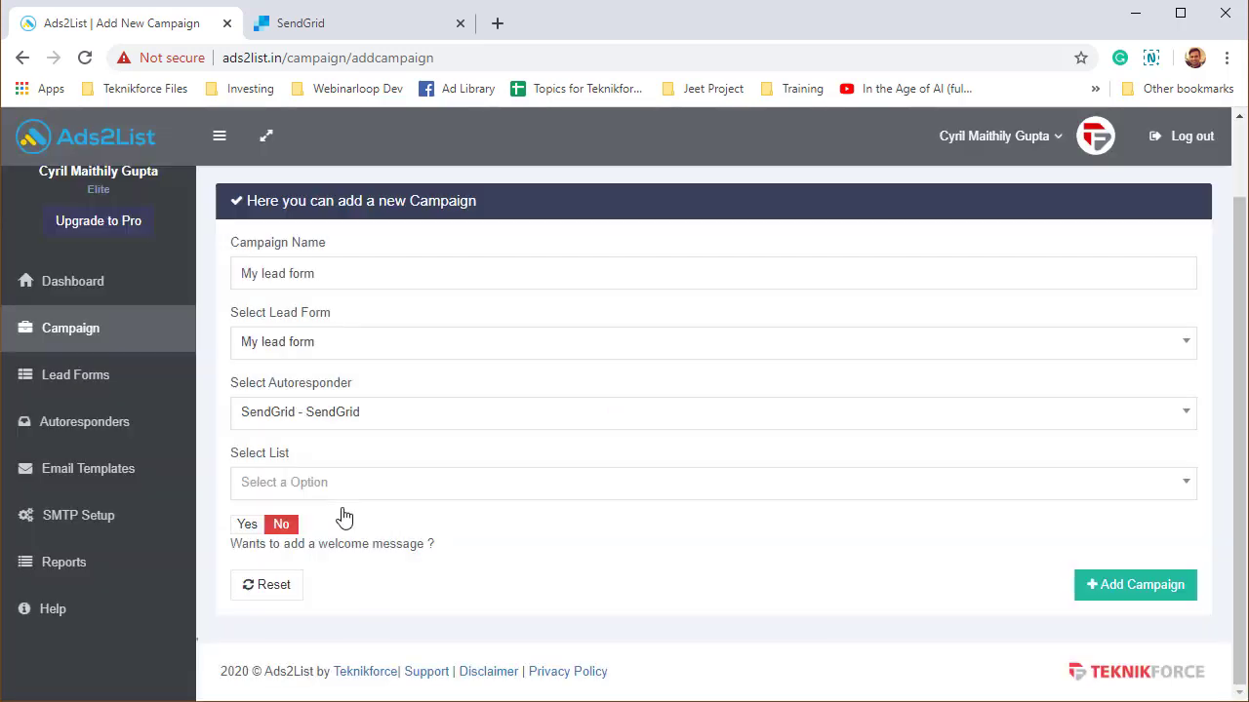
click(439, 482)
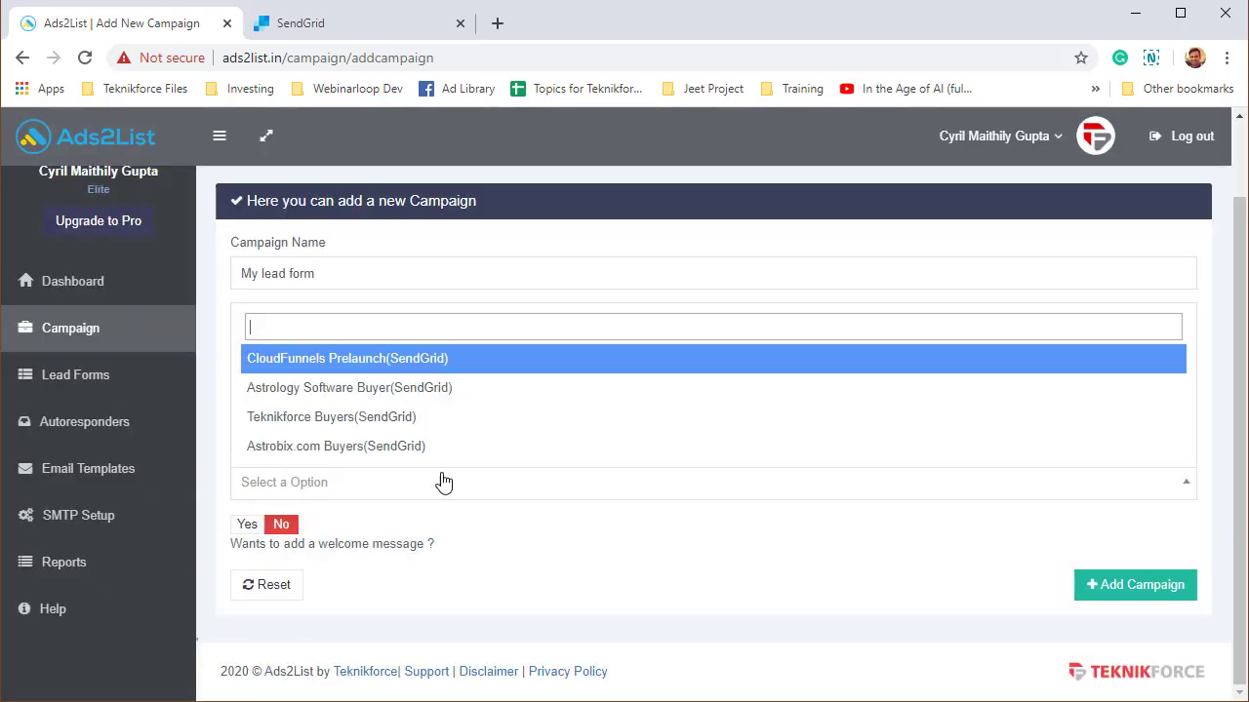
click(417, 361)
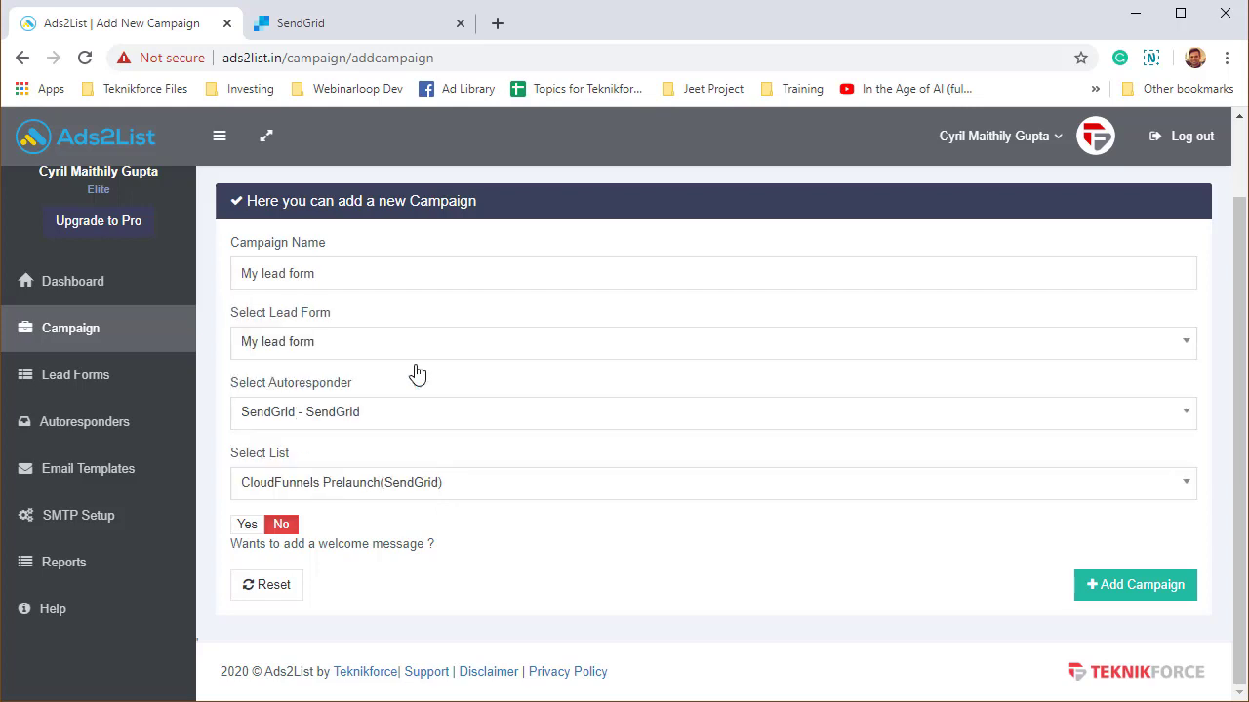
click(553, 494)
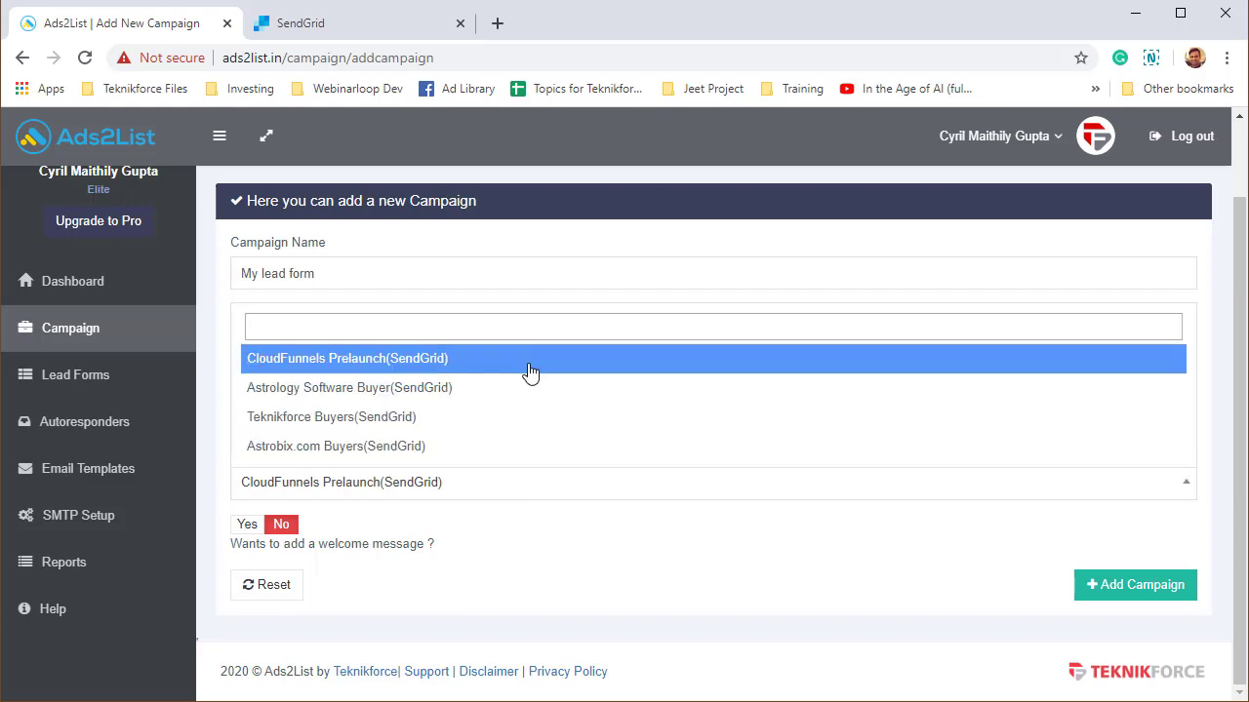
click(529, 370)
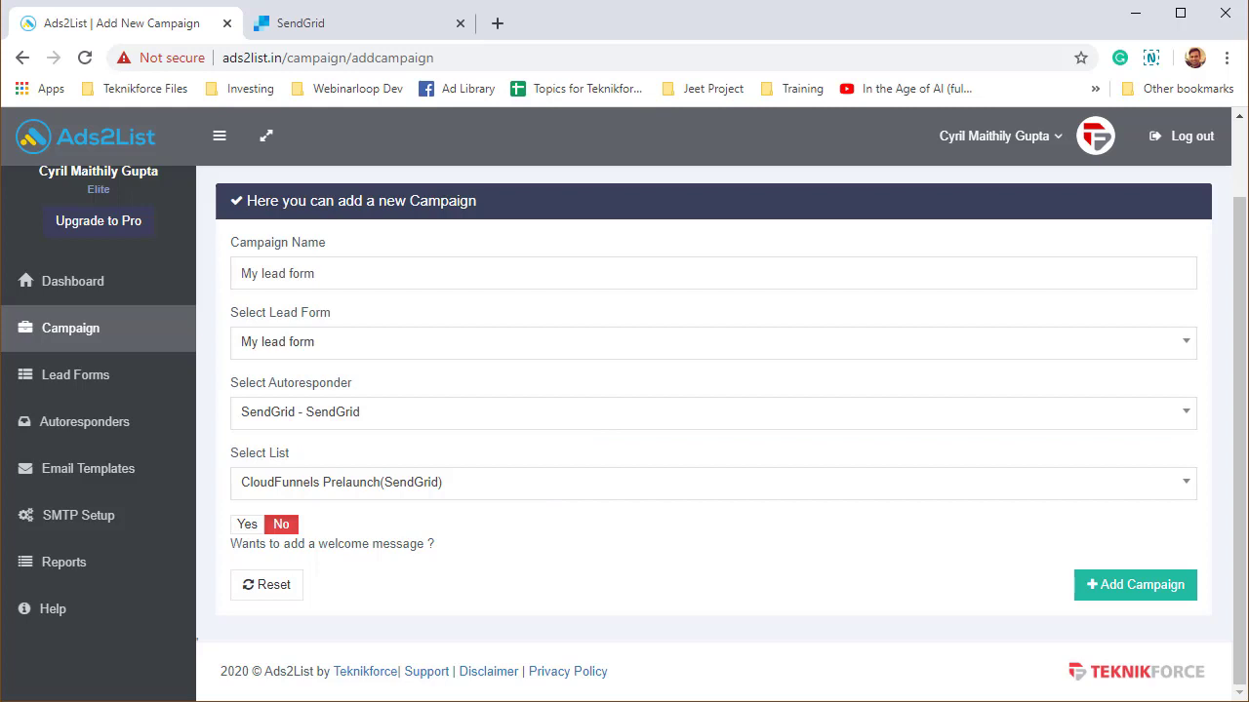
click(1097, 595)
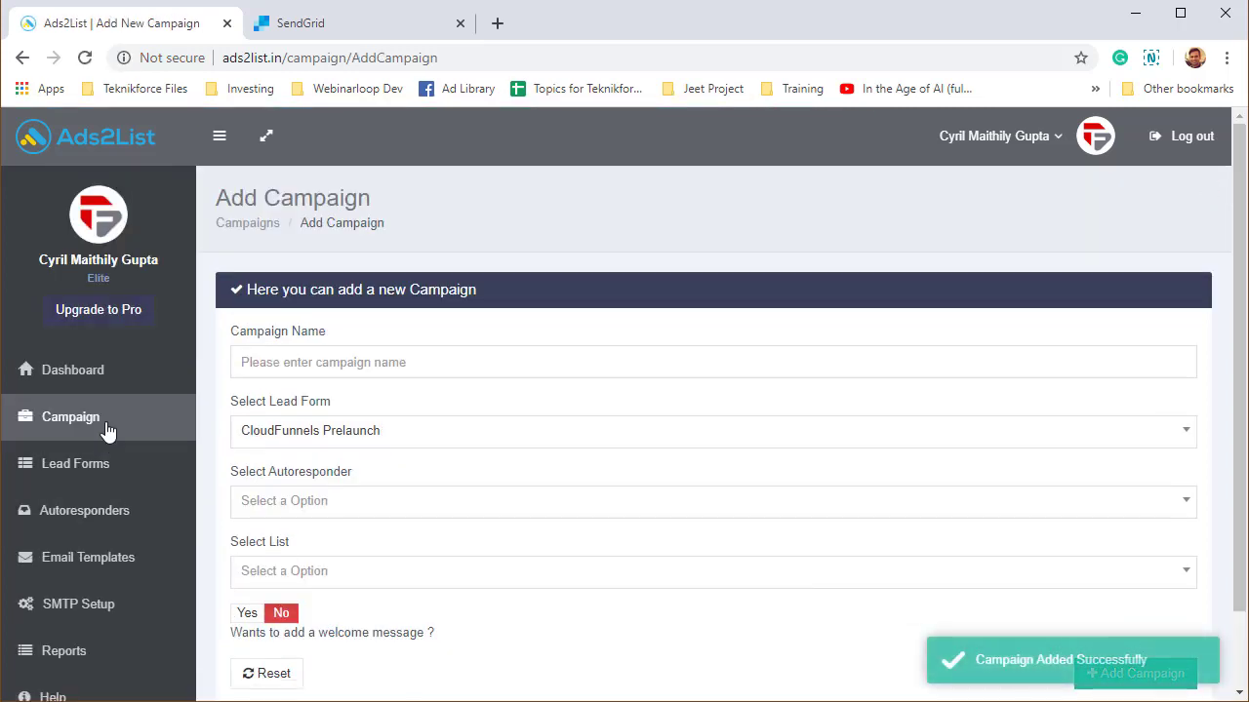
- From the campaign list, show the Google Ads webhook URL and key for My lead form
click(105, 430)
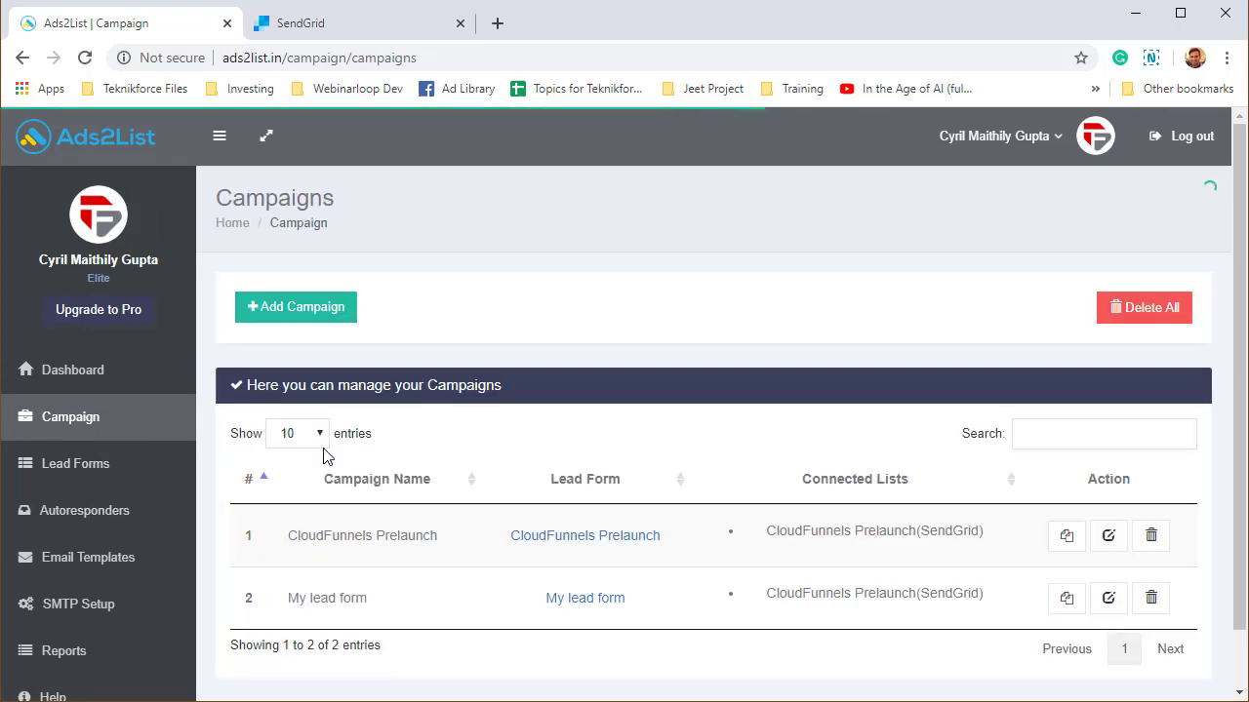
scroll(292, 483, down, 2)
drag(311, 536, 412, 544)
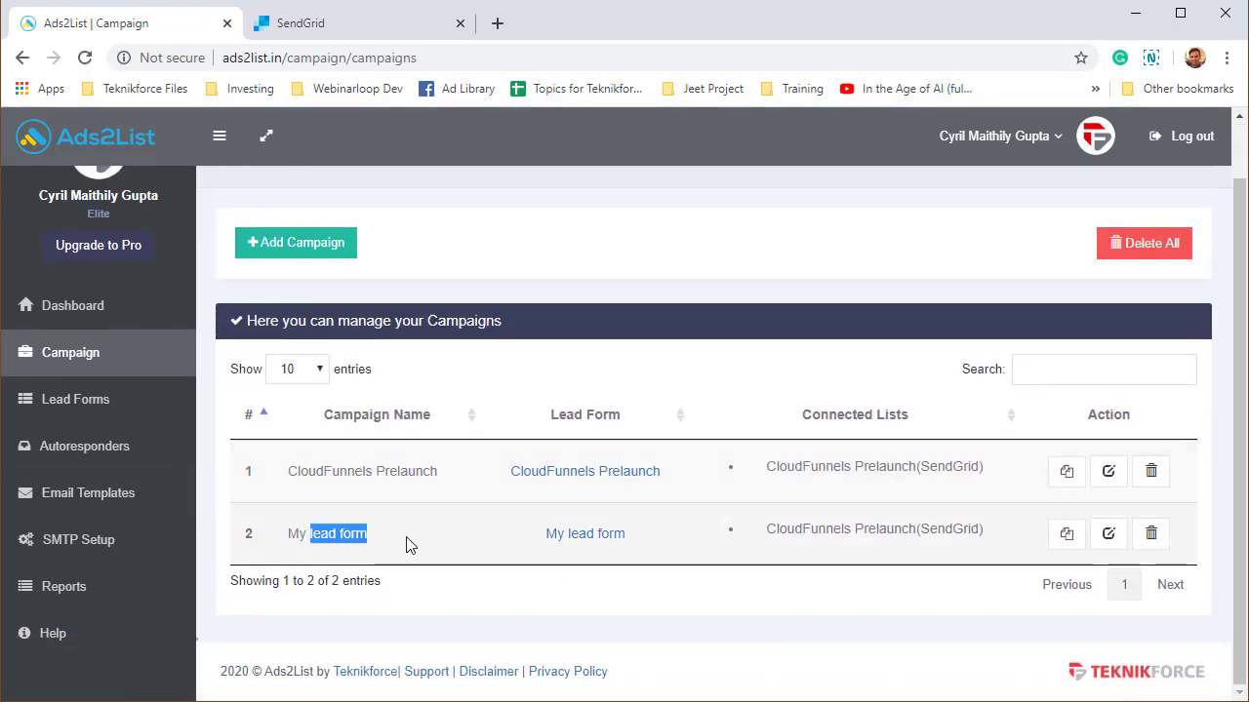
click(413, 543)
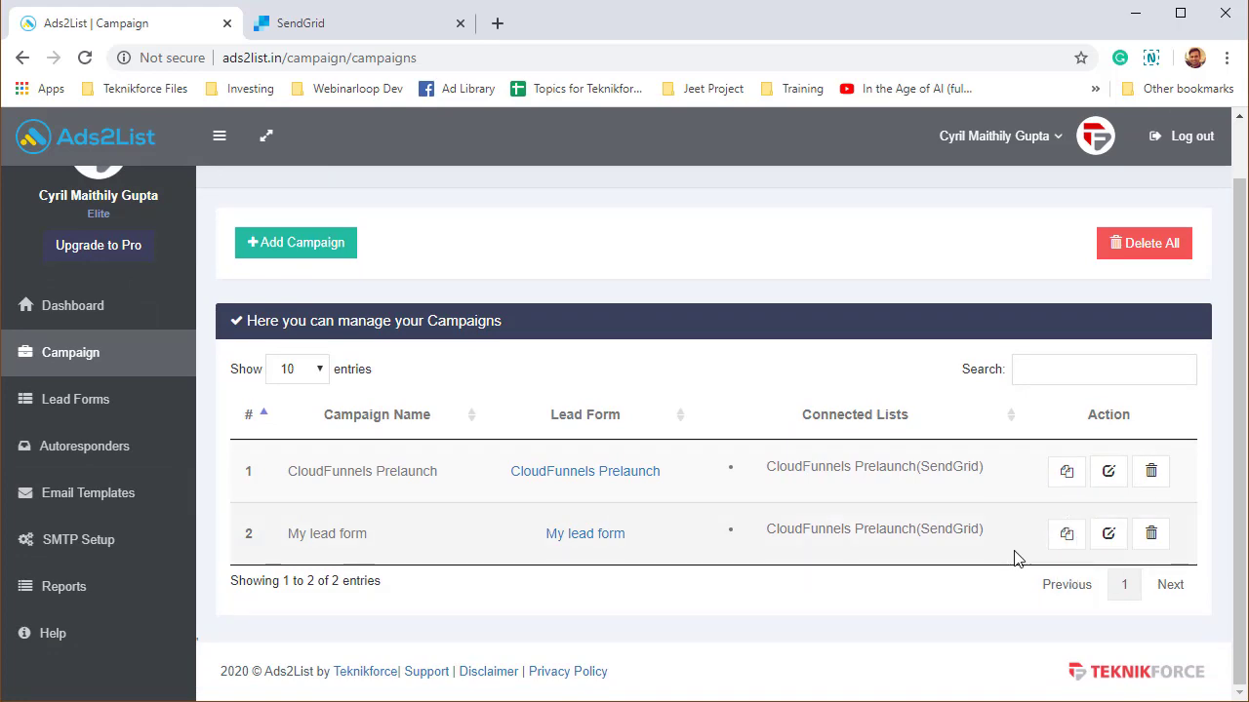
click(1066, 533)
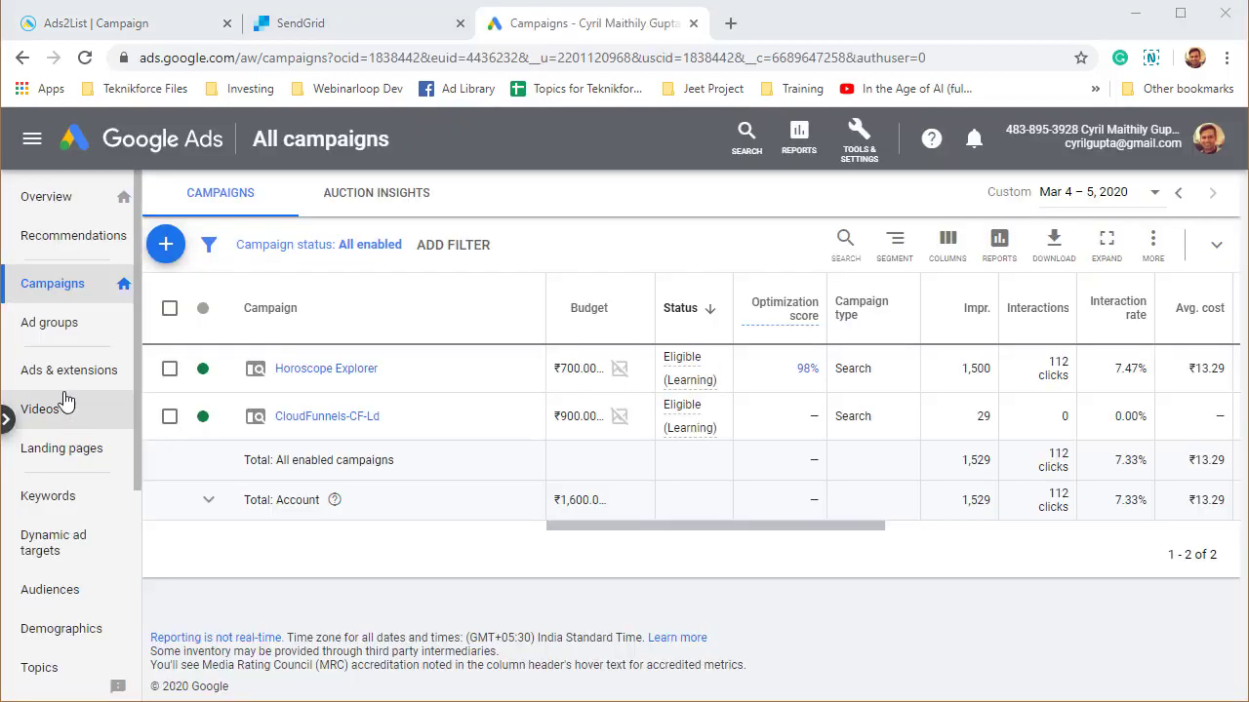
- Start a new Google Ads campaign with Leads as its goal
click(167, 259)
click(256, 320)
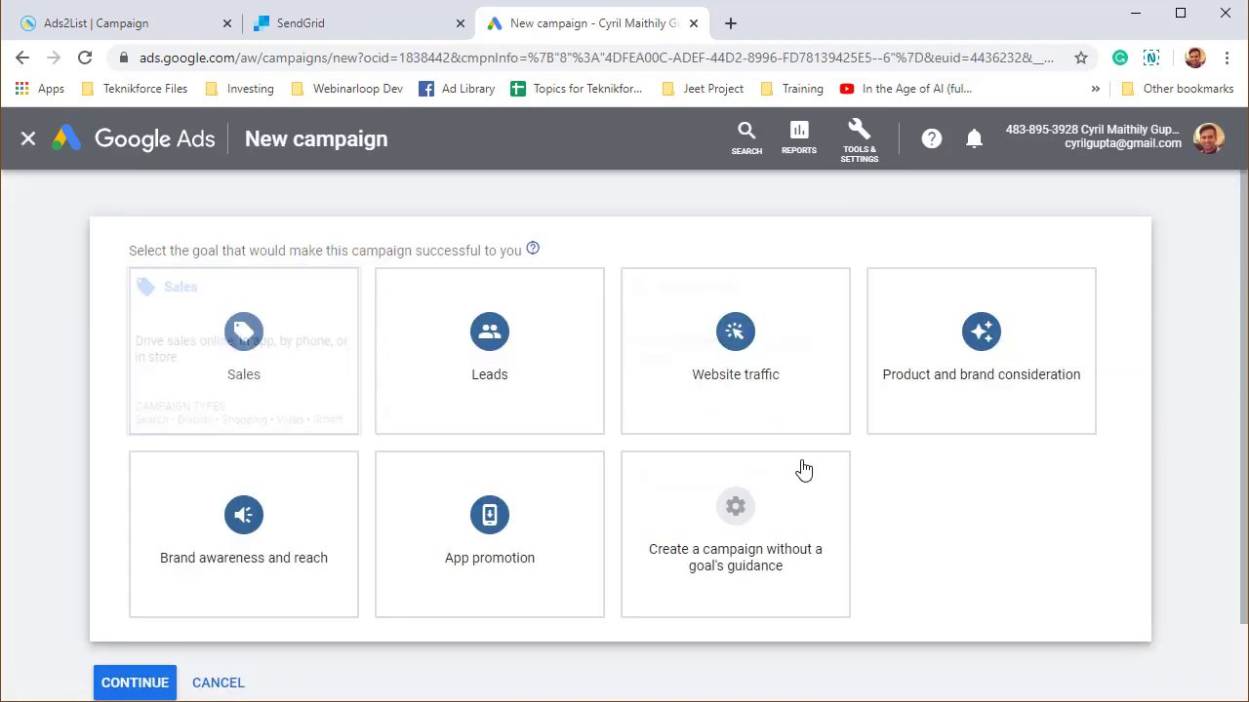
scroll(477, 422, down, 1)
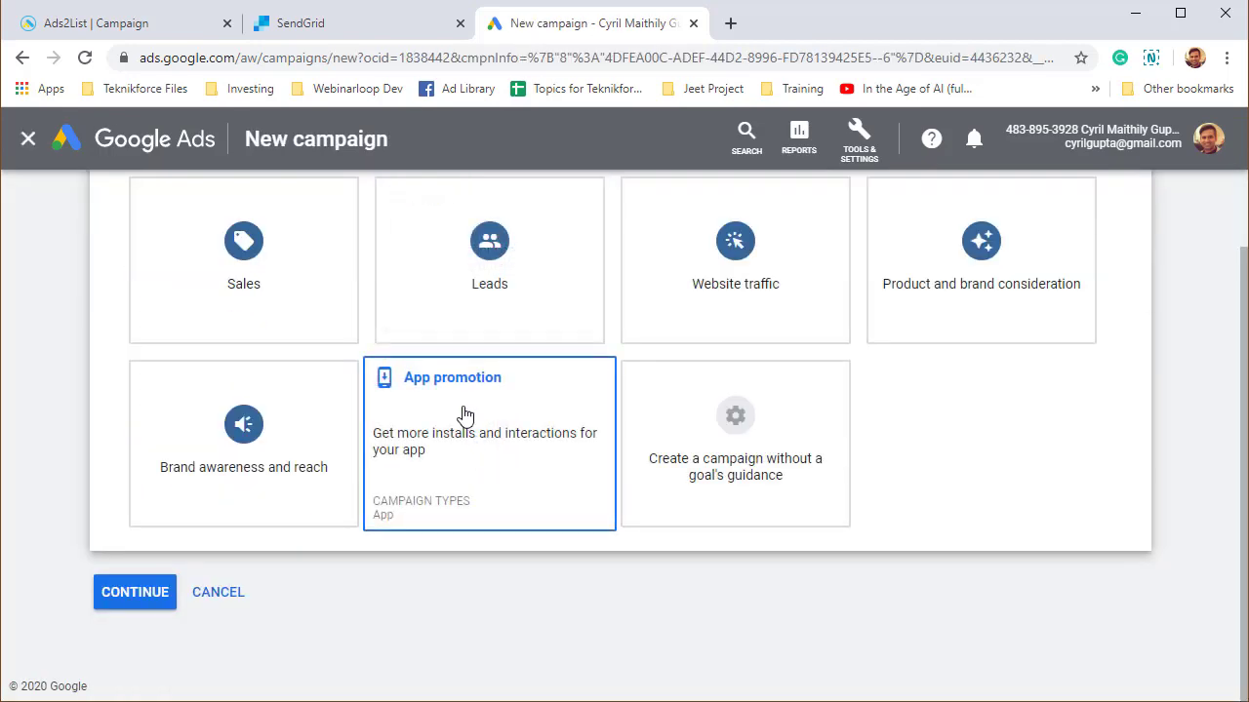
scroll(468, 418, up, 1)
click(498, 379)
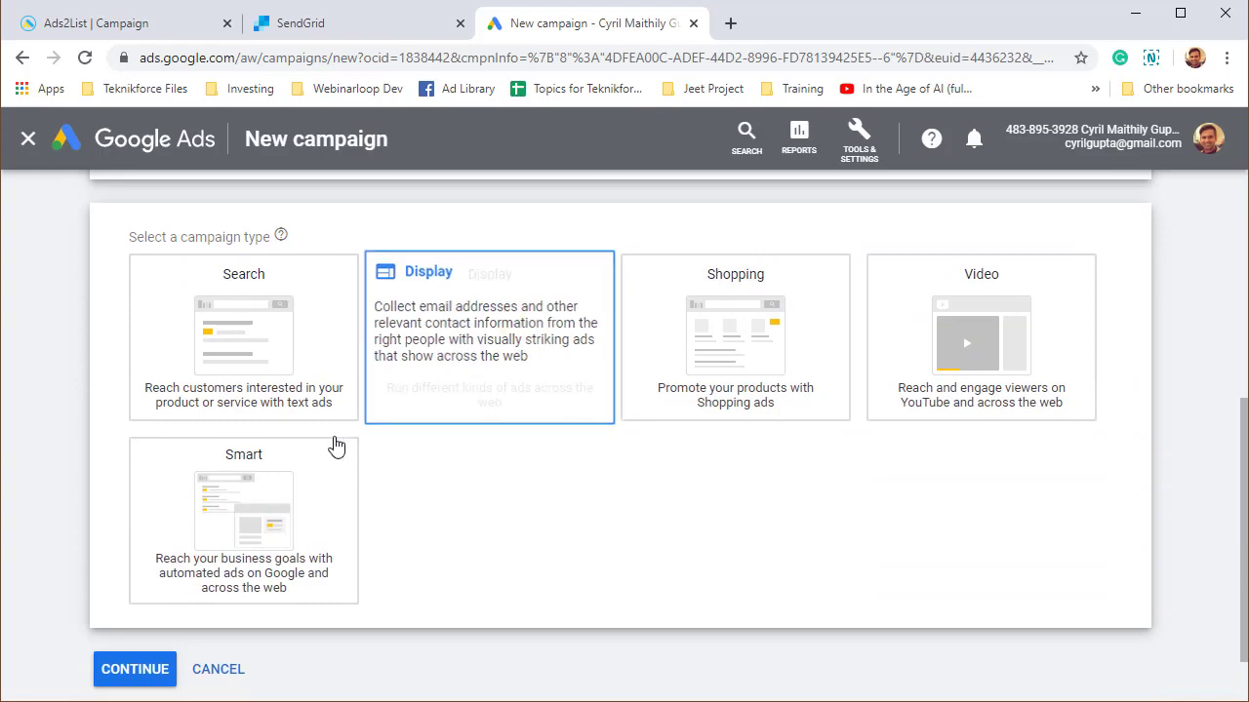
- Choose the Search campaign type reached via lead form submissions and continue to settings
click(229, 391)
scroll(420, 538, up, 2)
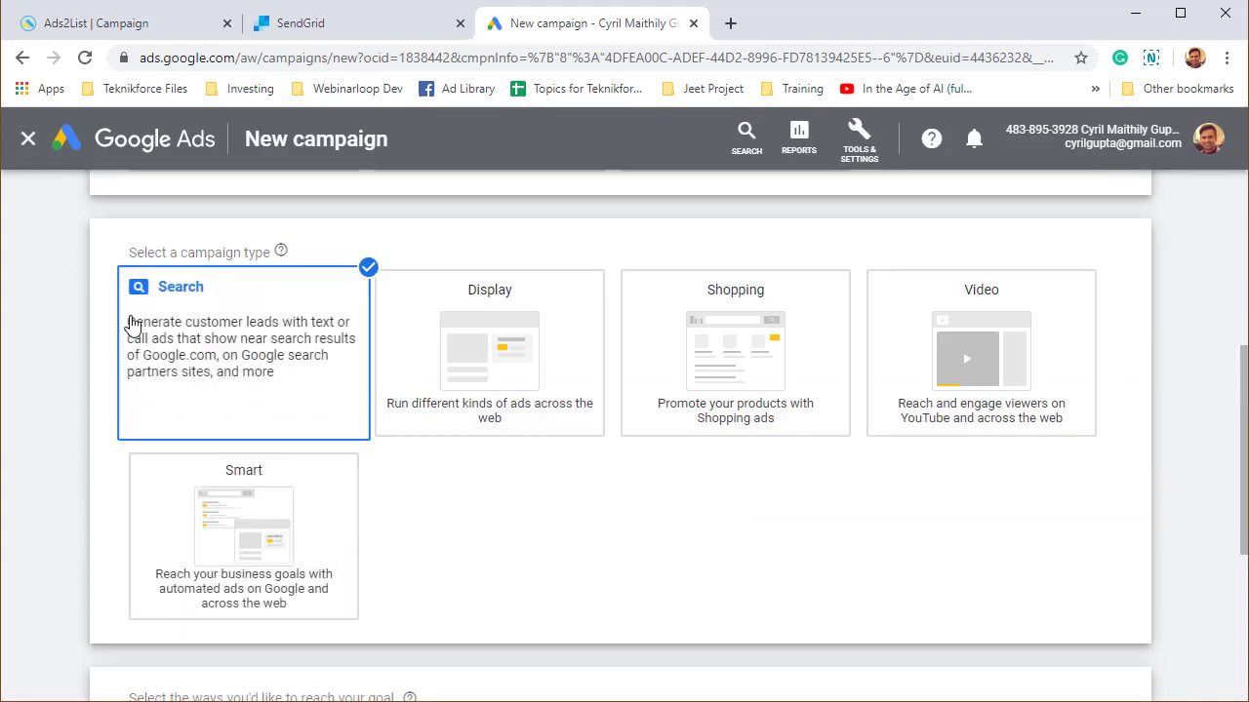
scroll(322, 468, down, 3)
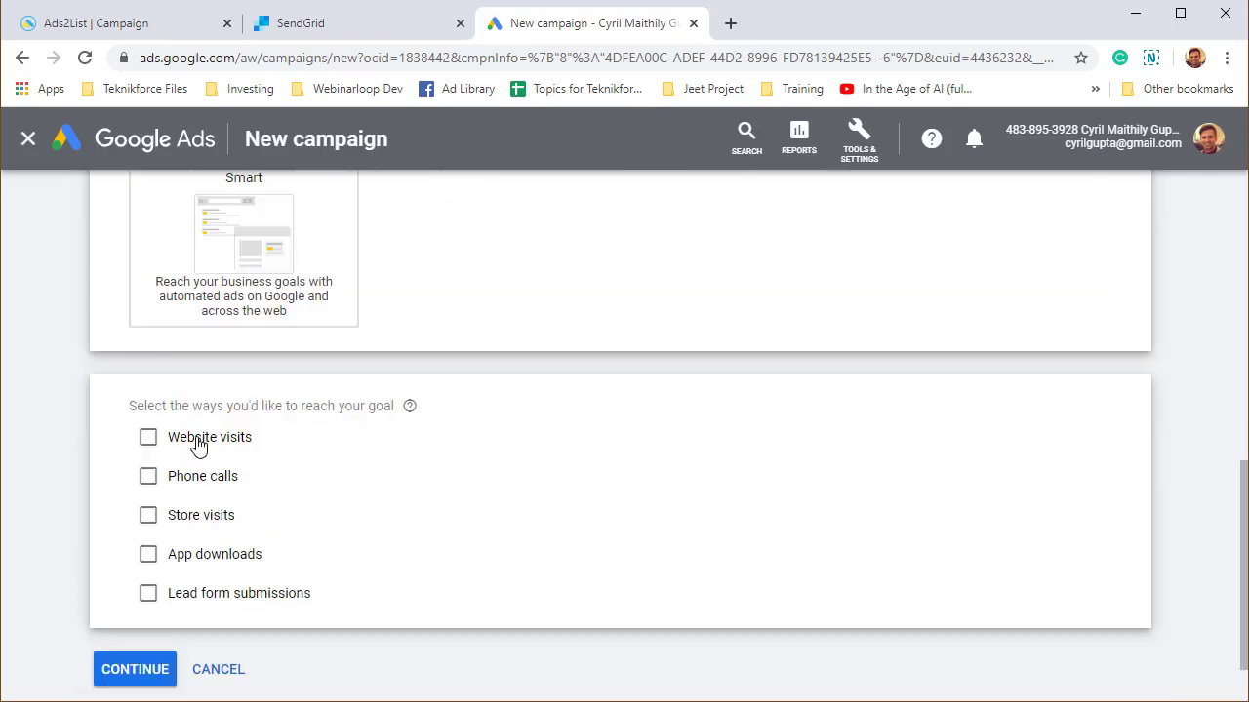
drag(251, 405, 384, 403)
click(231, 599)
scroll(234, 605, down, 1)
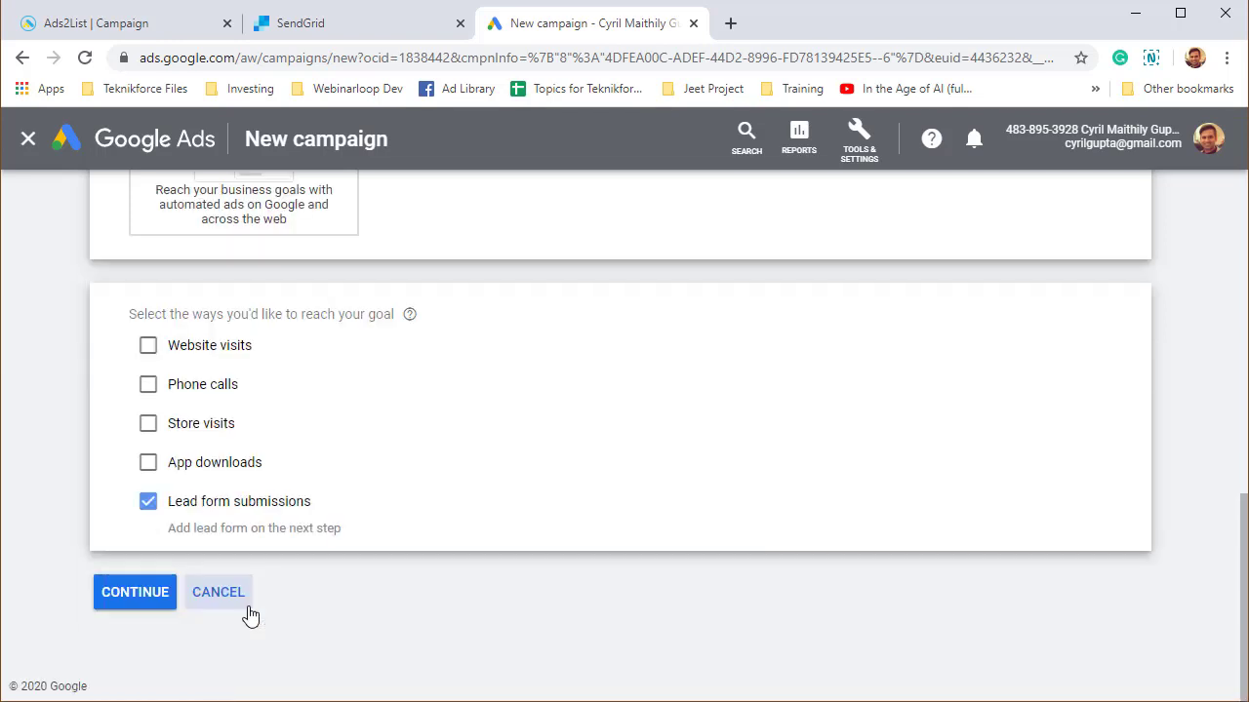
click(146, 597)
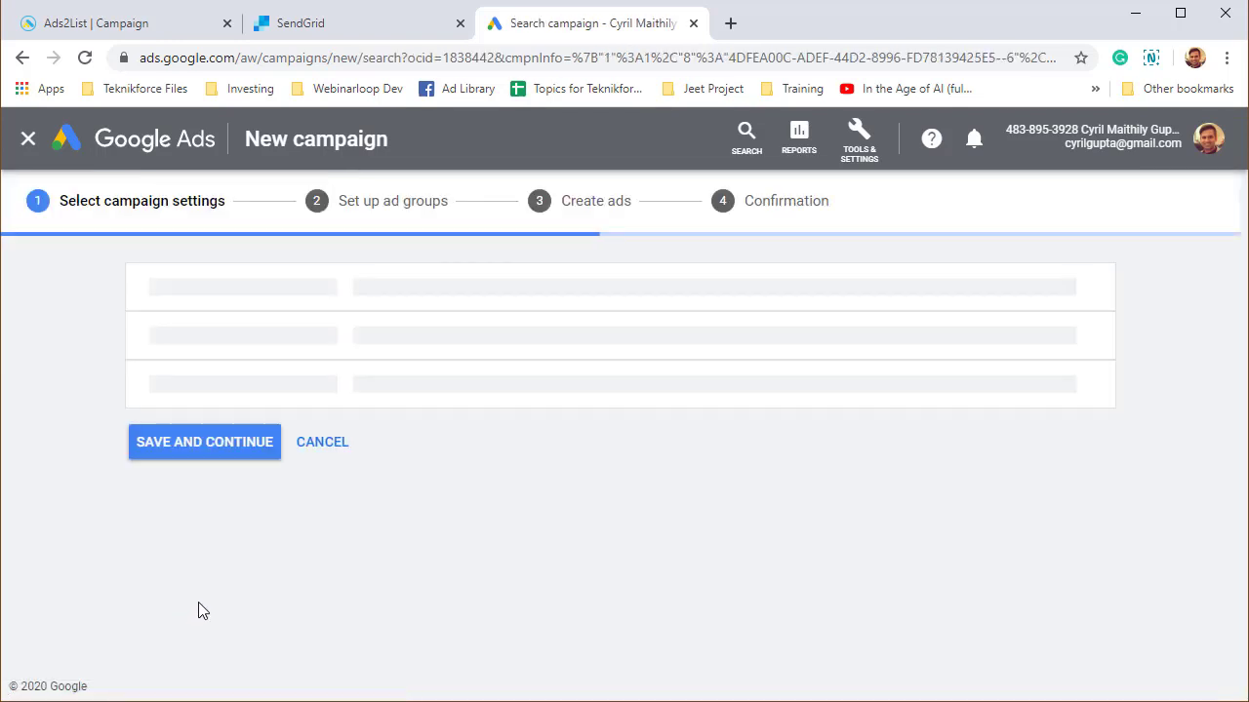
- Set the campaign's daily budget to 1000
scroll(334, 511, down, 1)
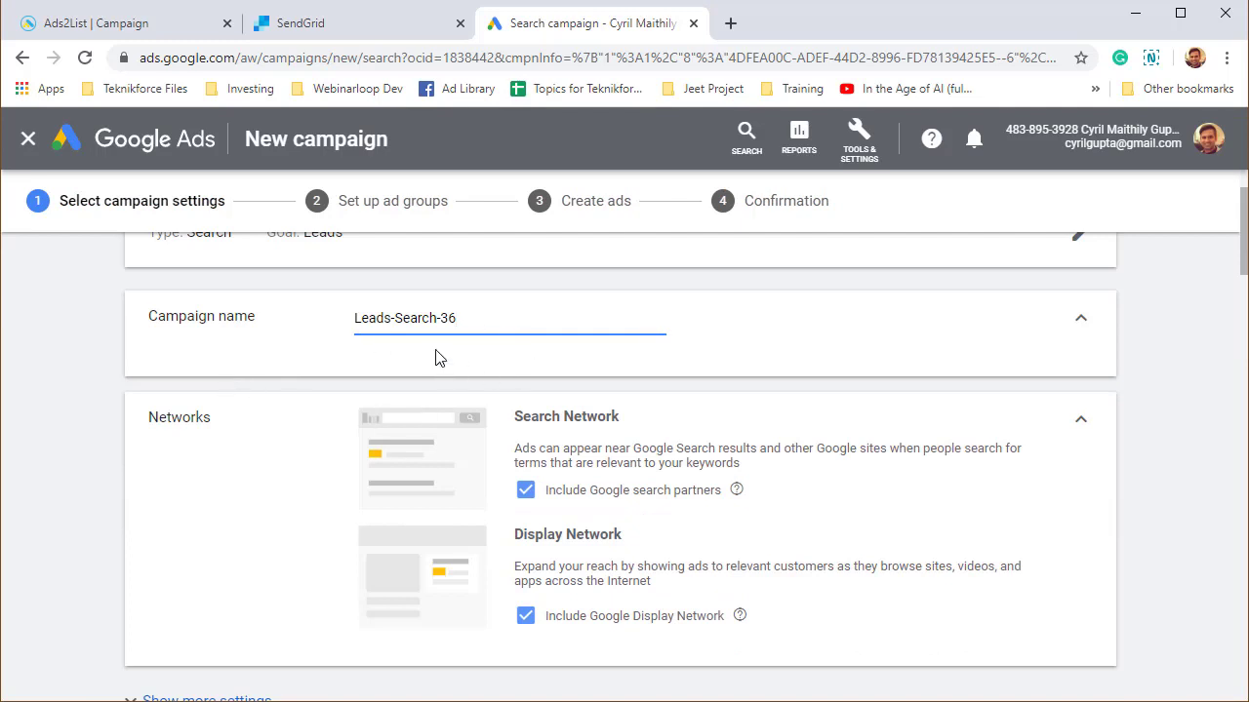
scroll(458, 449, down, 5)
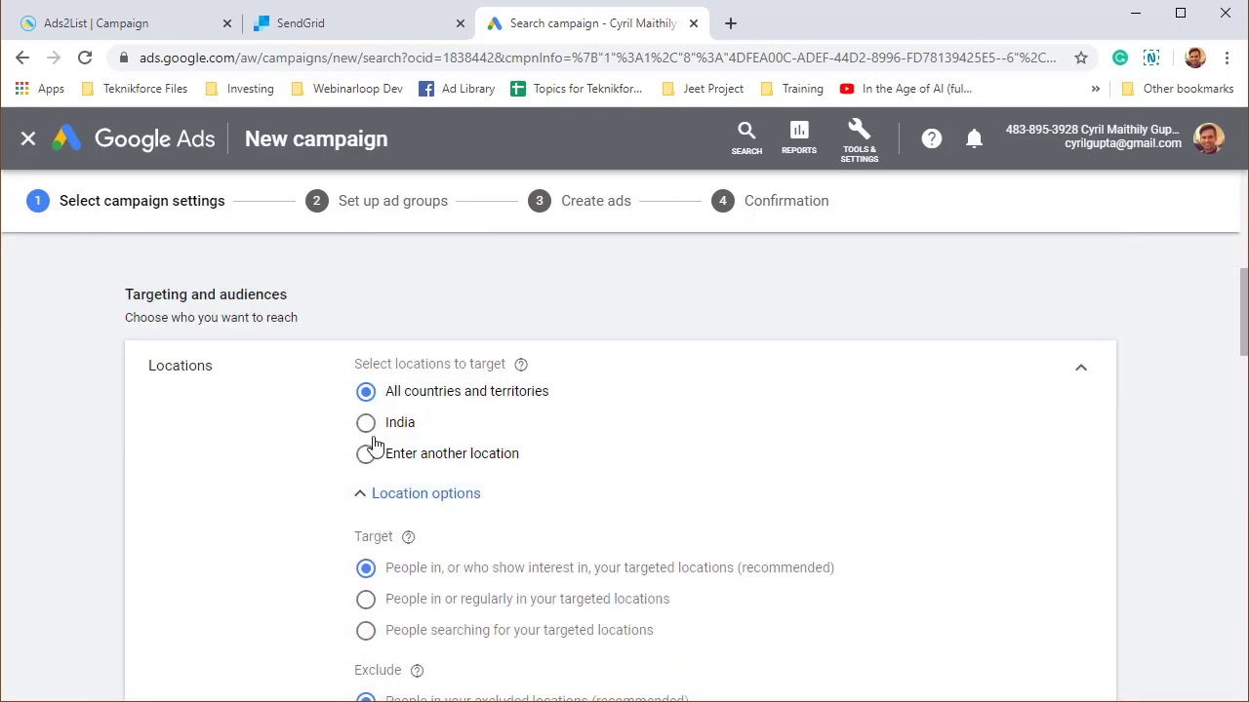
scroll(435, 480, down, 2)
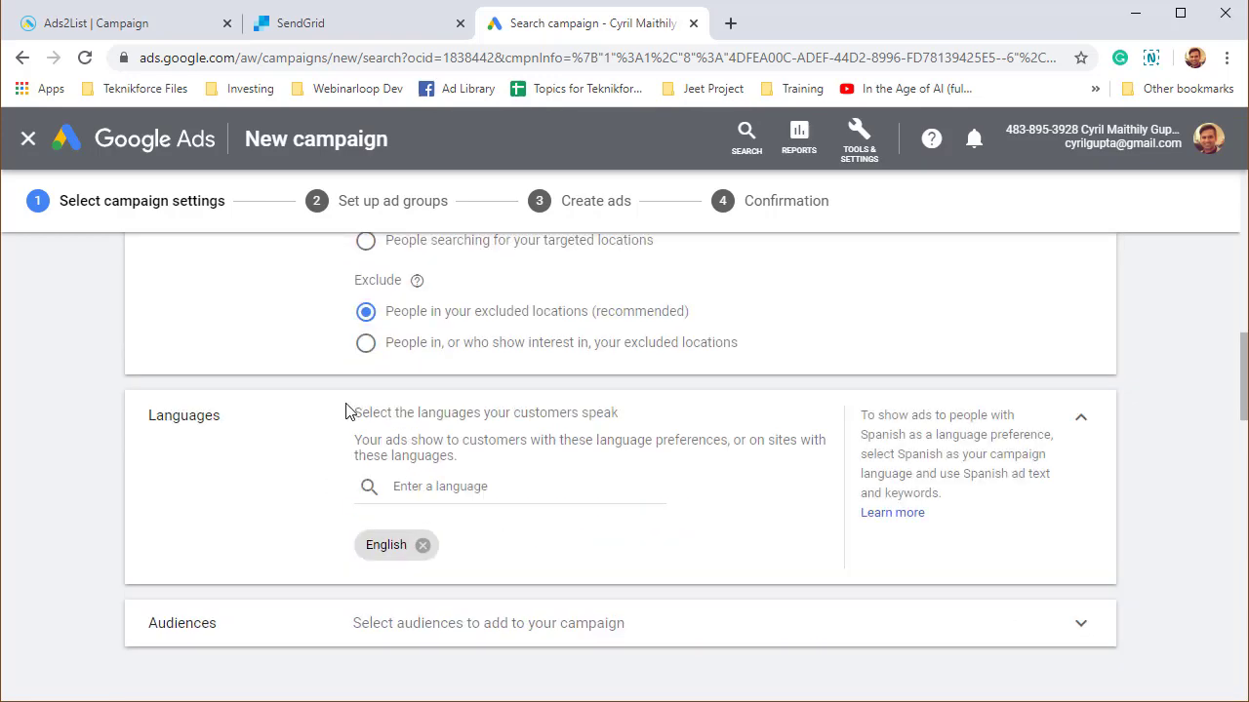
scroll(399, 478, down, 3)
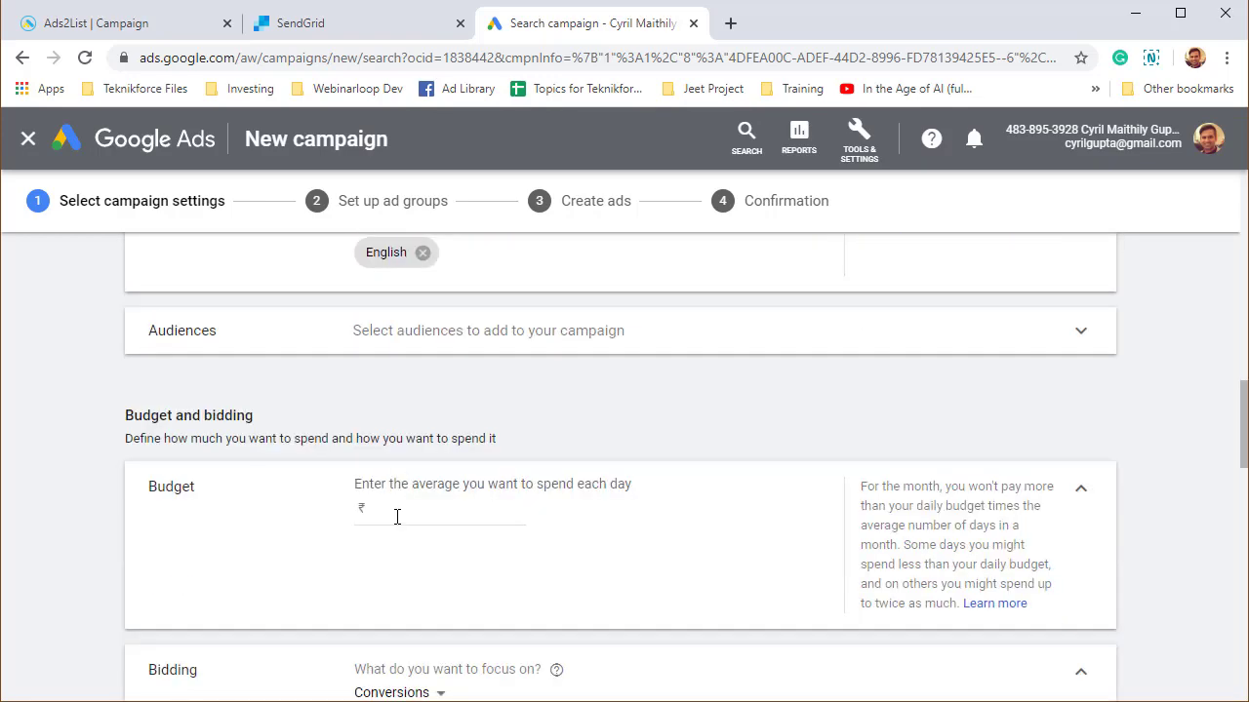
scroll(397, 517, up, 4)
scroll(398, 533, down, 3)
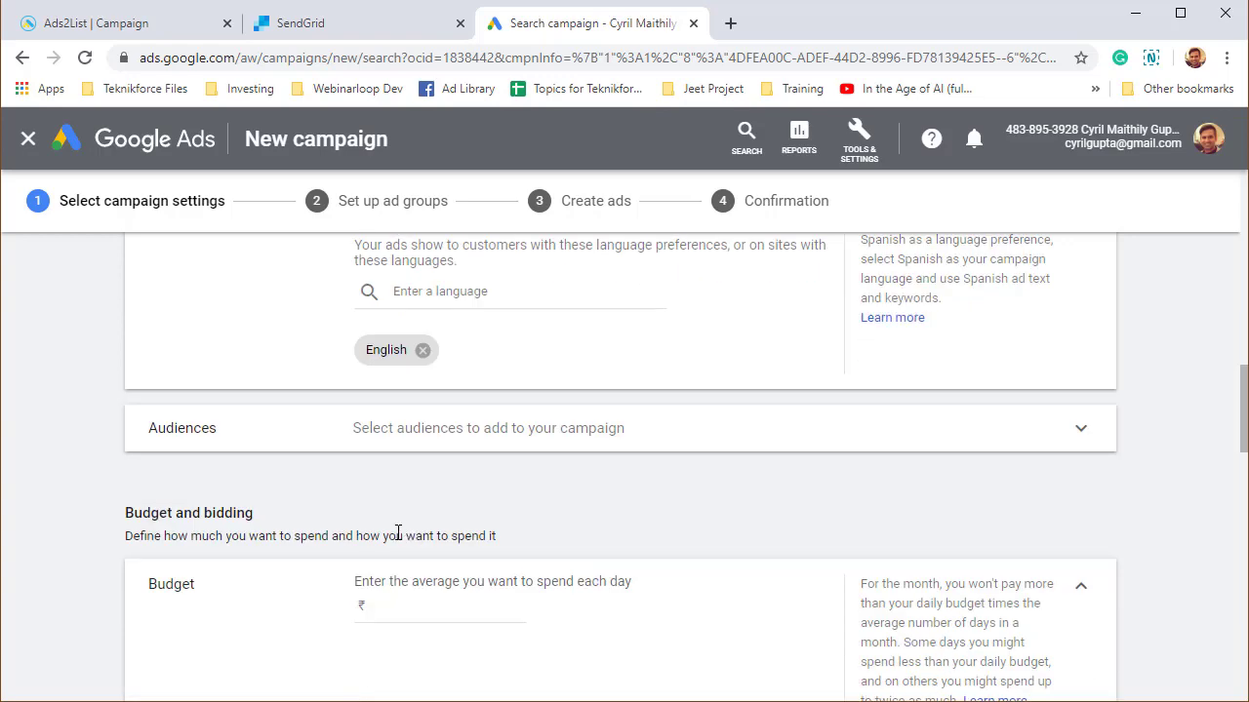
click(421, 599)
text(100)
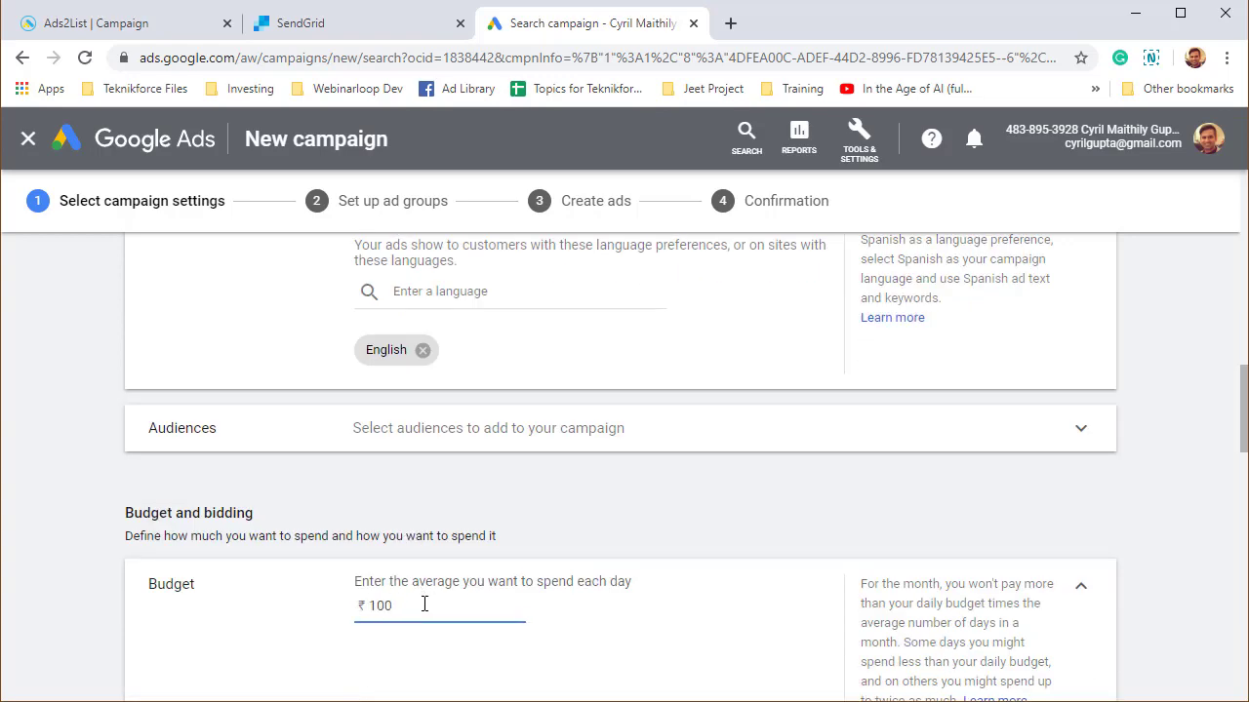
text(0)
- Create a new lead form extension under Ad extensions
scroll(487, 391, down, 6)
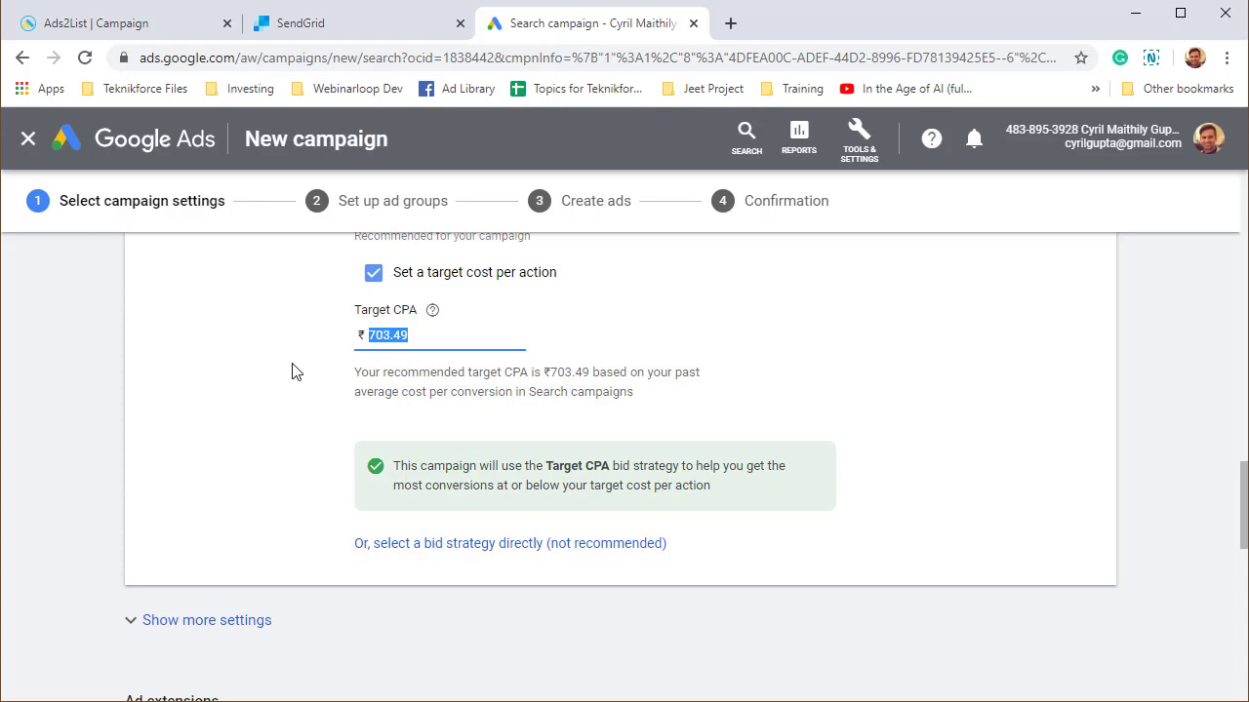
scroll(303, 400, down, 1)
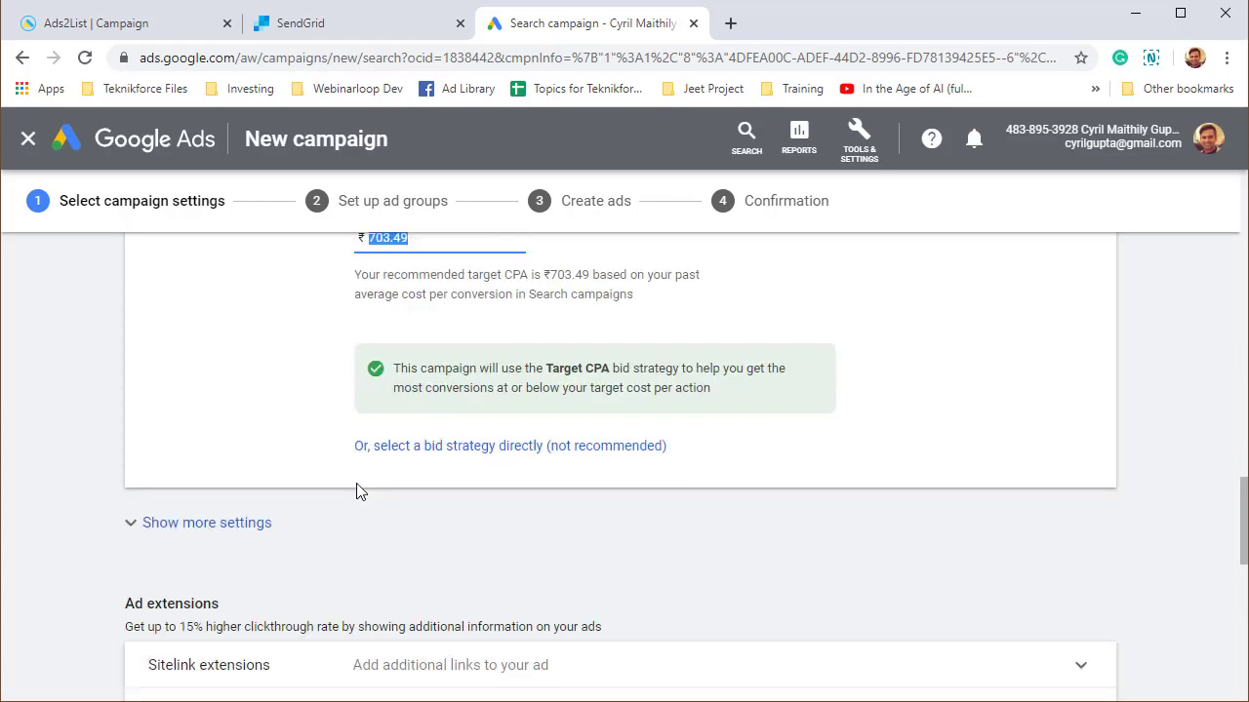
scroll(336, 470, down, 3)
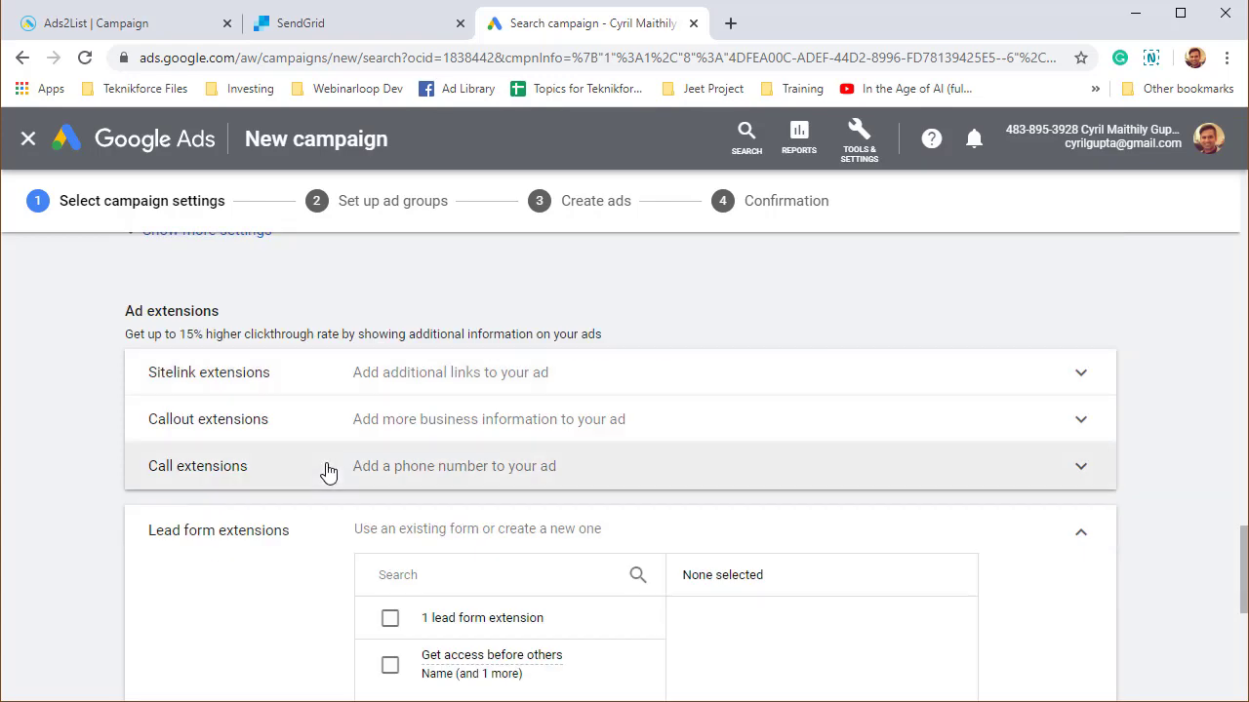
scroll(326, 474, down, 2)
scroll(190, 413, down, 1)
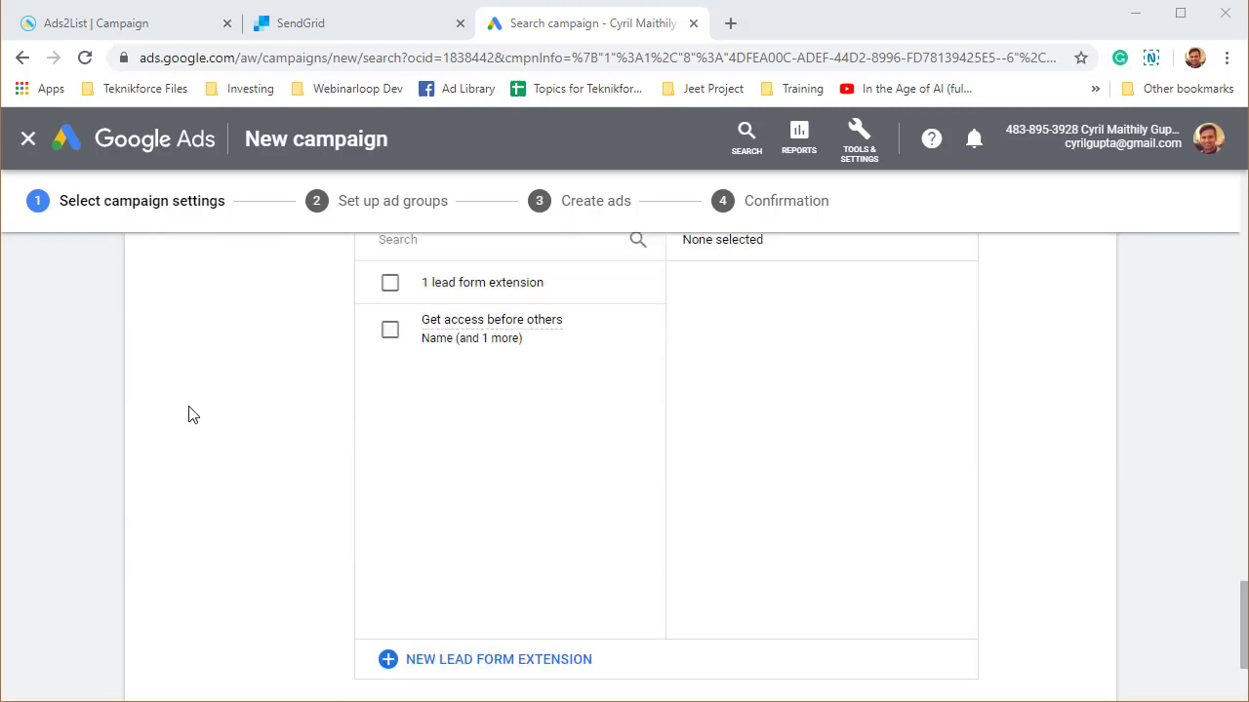
scroll(199, 395, up, 2)
scroll(156, 356, down, 2)
scroll(176, 357, up, 2)
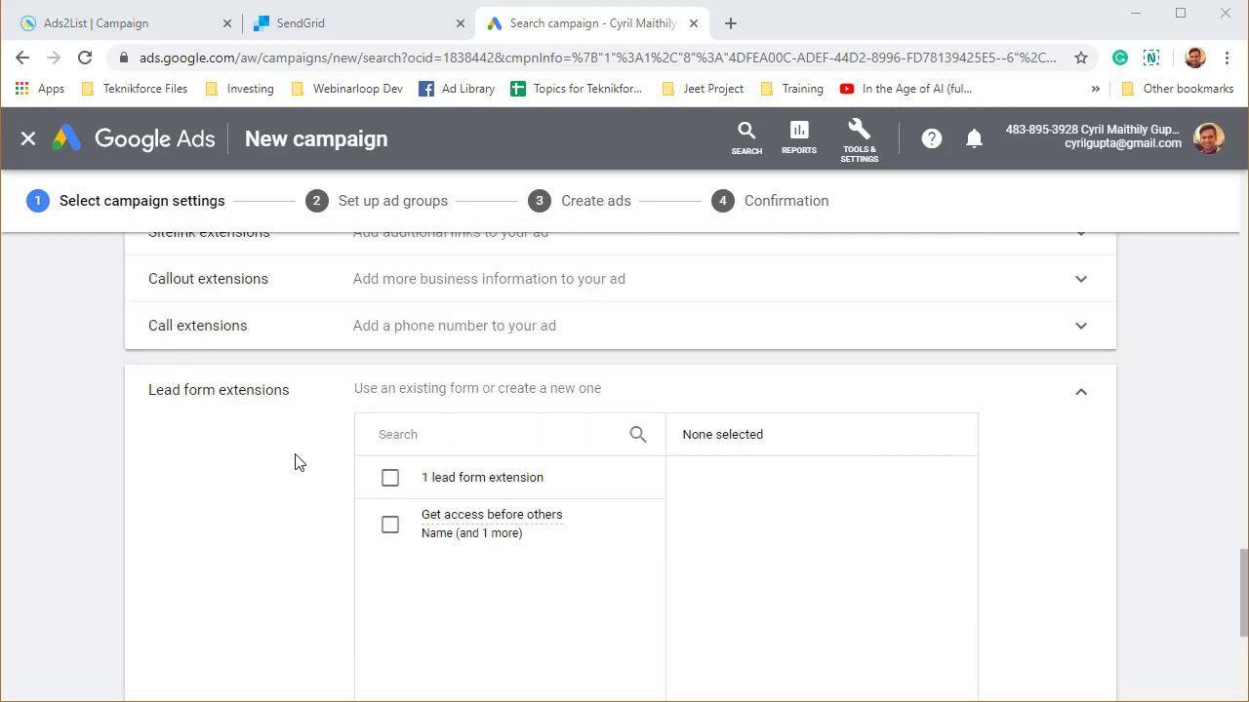
scroll(296, 459, down, 3)
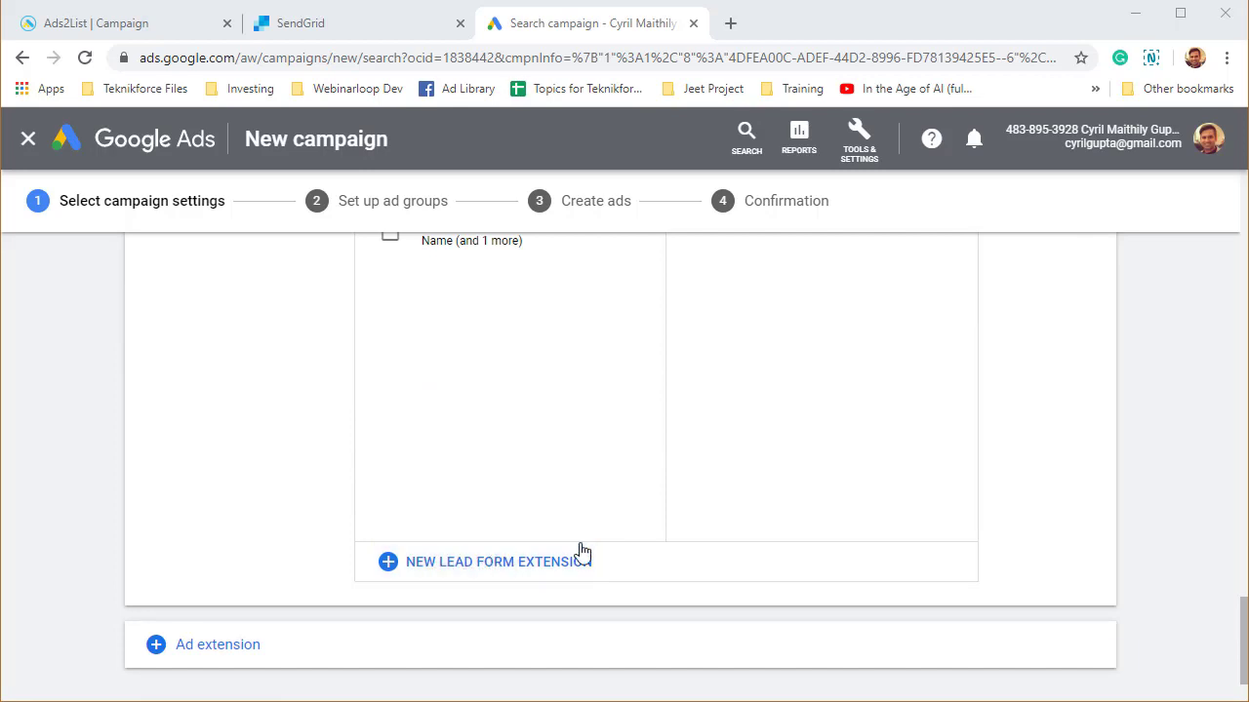
scroll(436, 389, up, 1)
scroll(468, 390, down, 2)
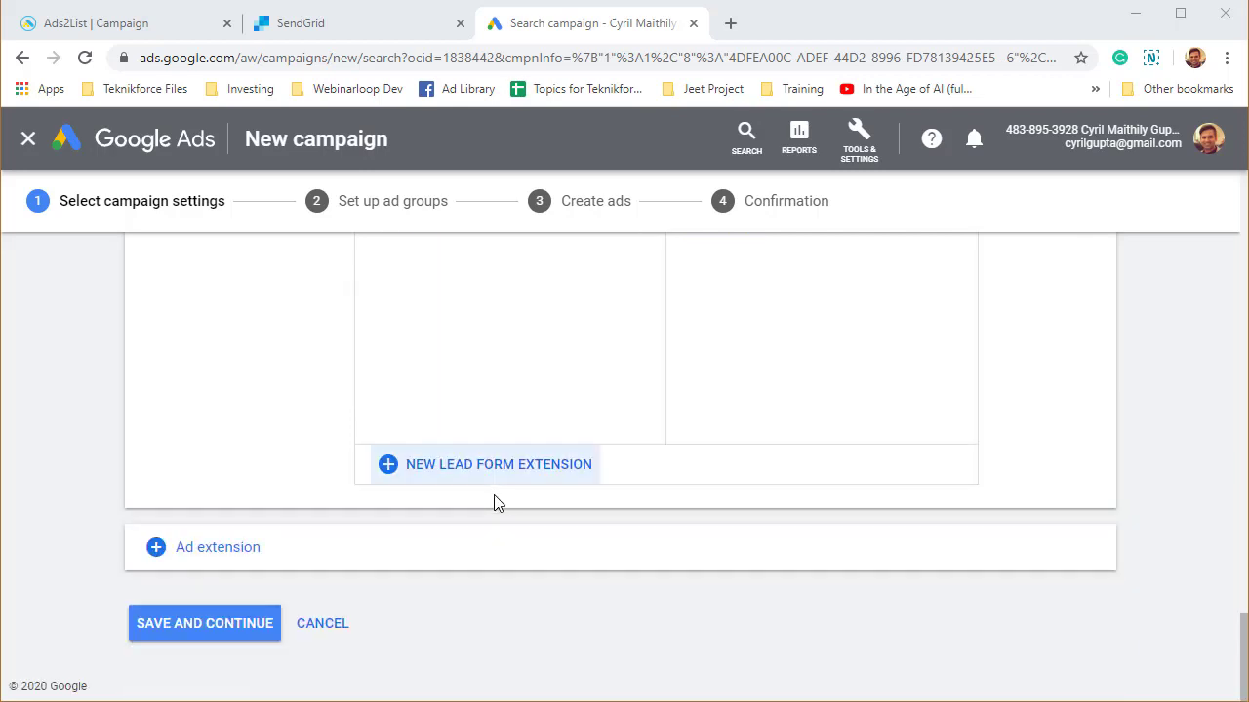
click(502, 463)
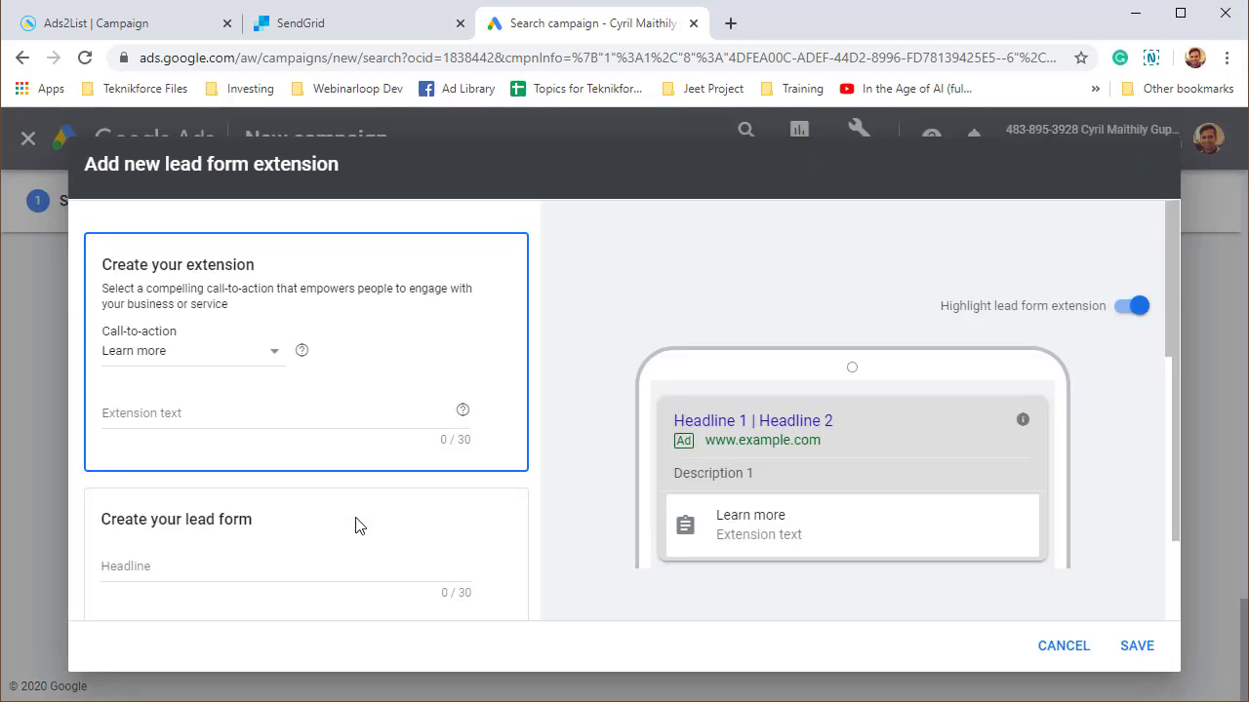
- Keep Learn more as the call-to-action and enter the extension text 'Sign up to get free access'
scroll(223, 403, down, 2)
scroll(217, 400, up, 1)
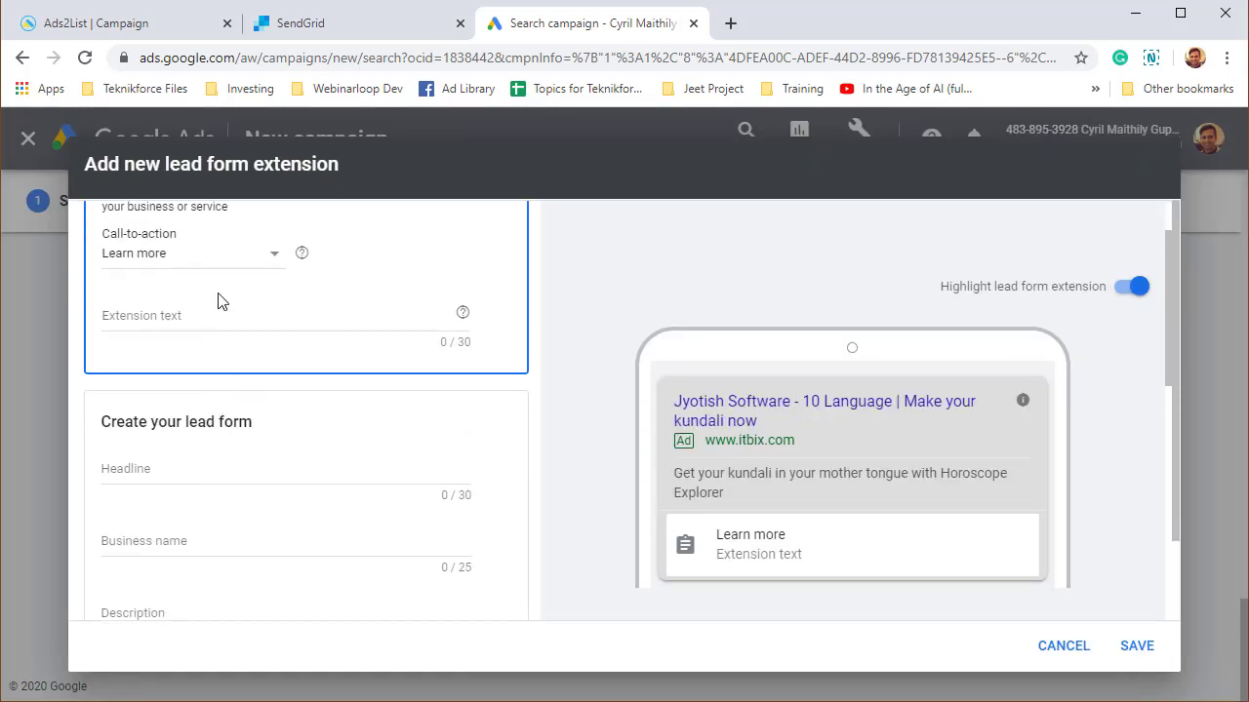
click(245, 272)
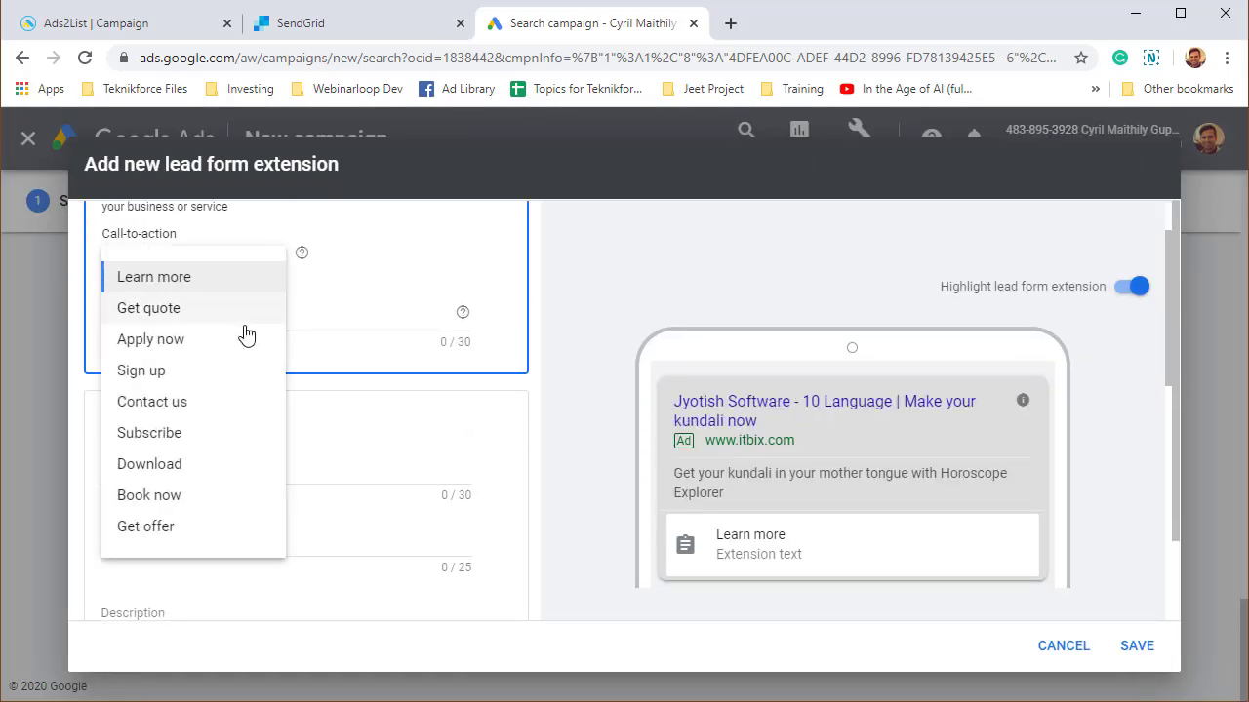
click(359, 271)
scroll(322, 410, up, 1)
click(334, 422)
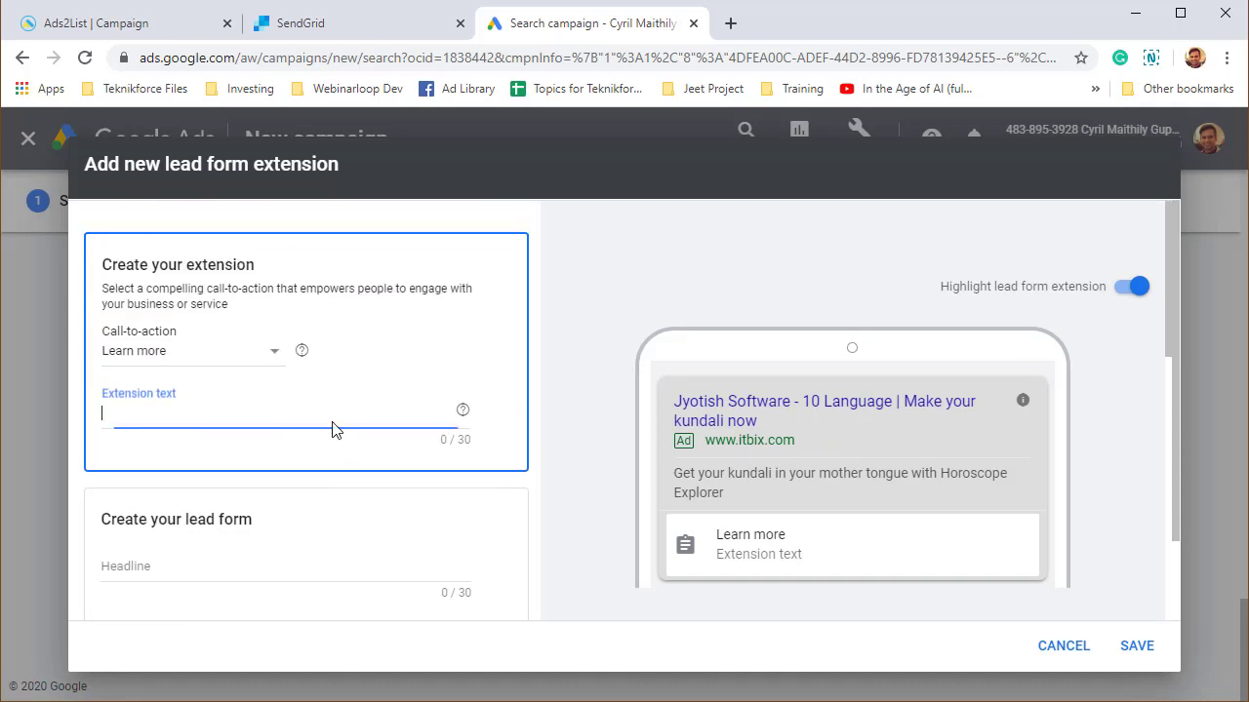
text(S)
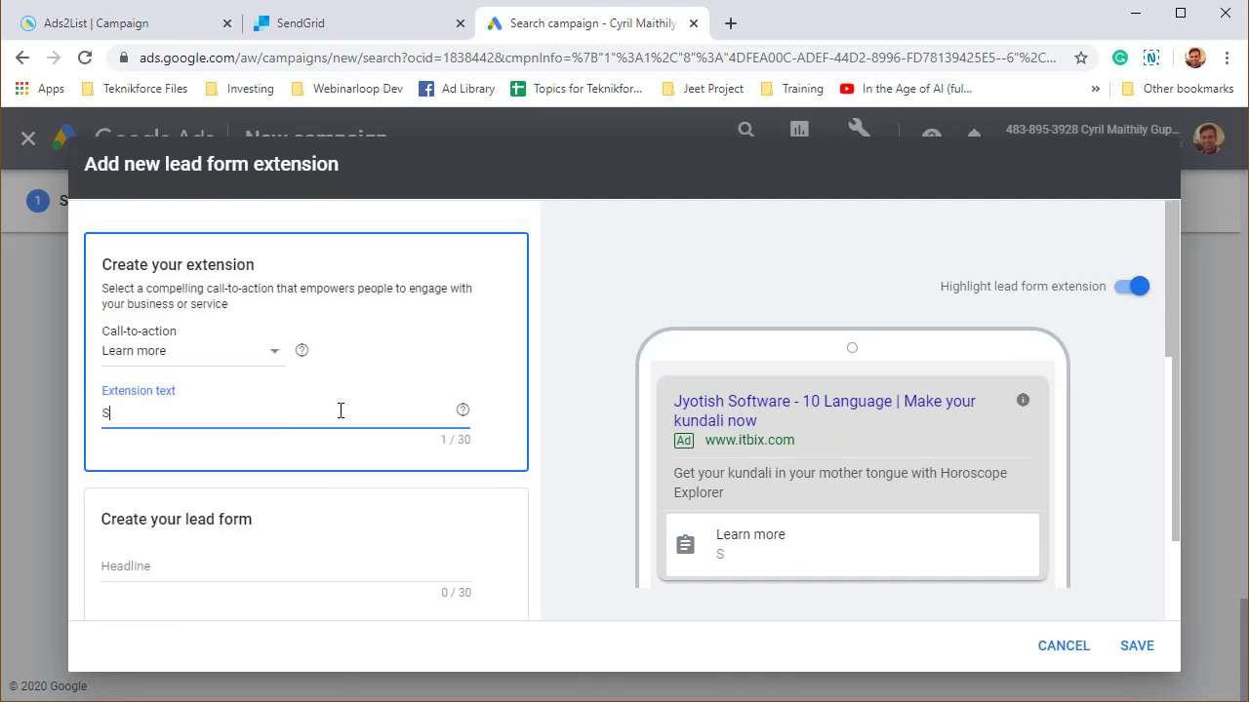
text(ign up to get free)
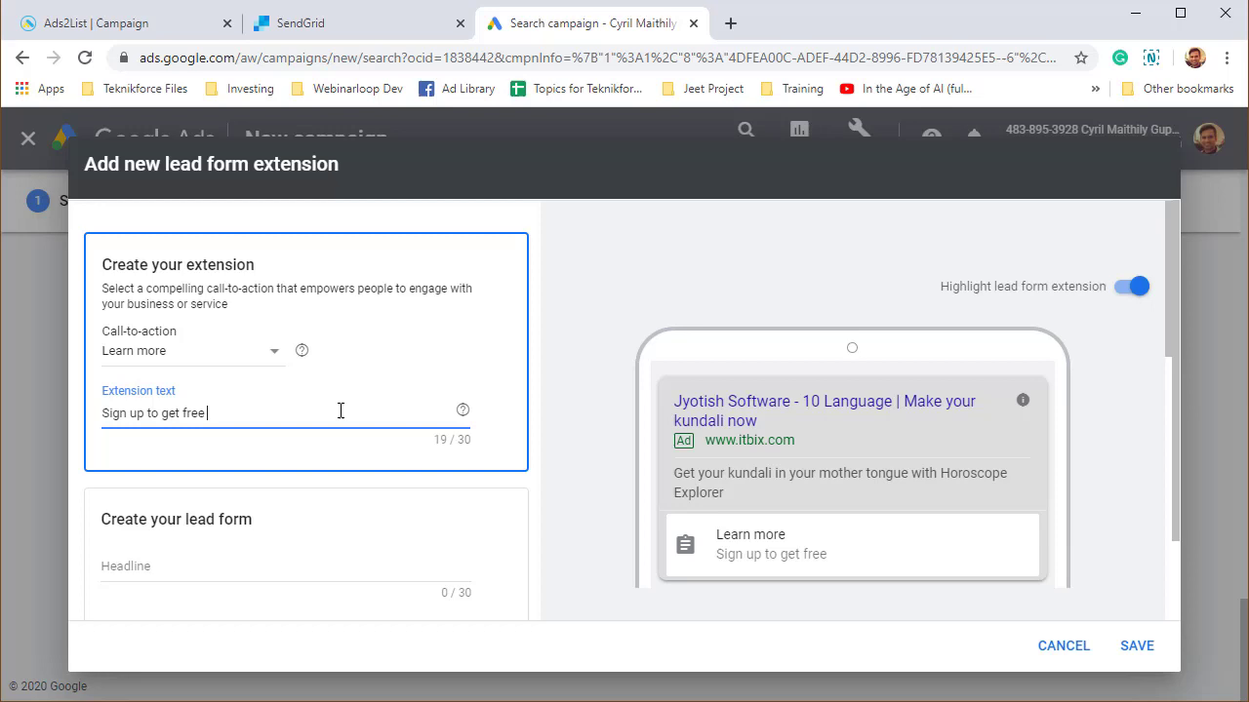
text( access)
scroll(234, 463, down, 1)
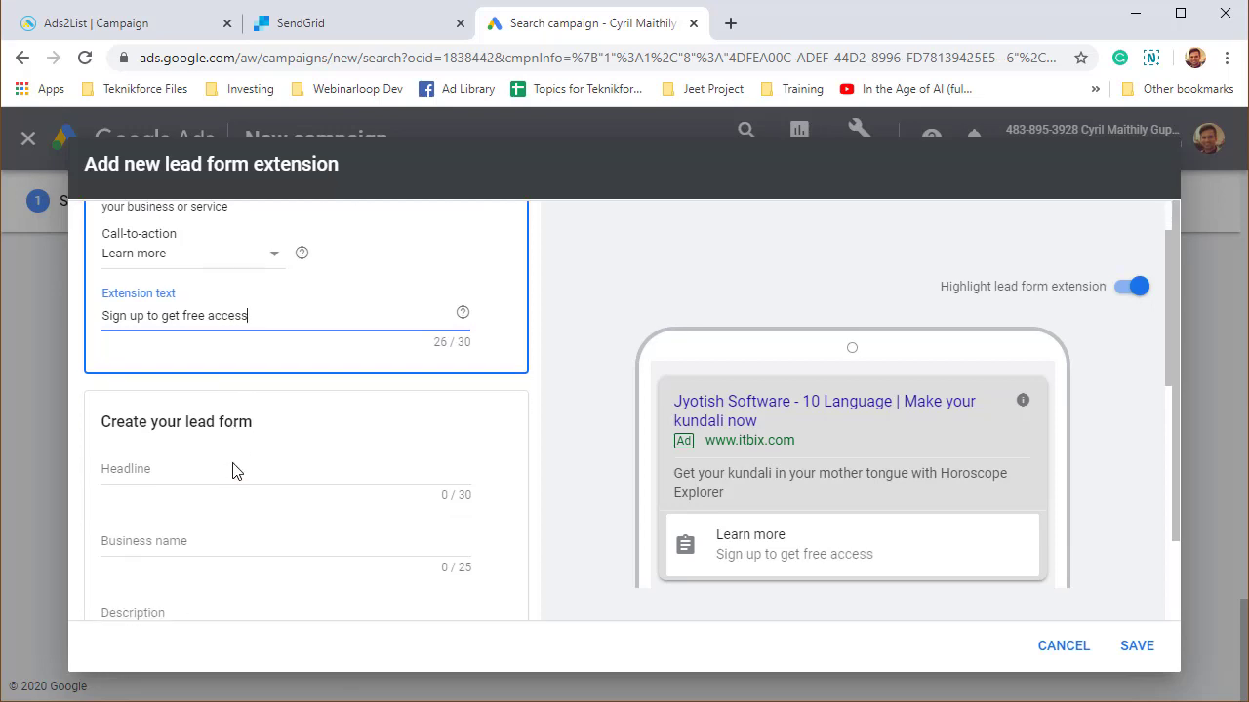
scroll(188, 340, up, 1)
click(198, 371)
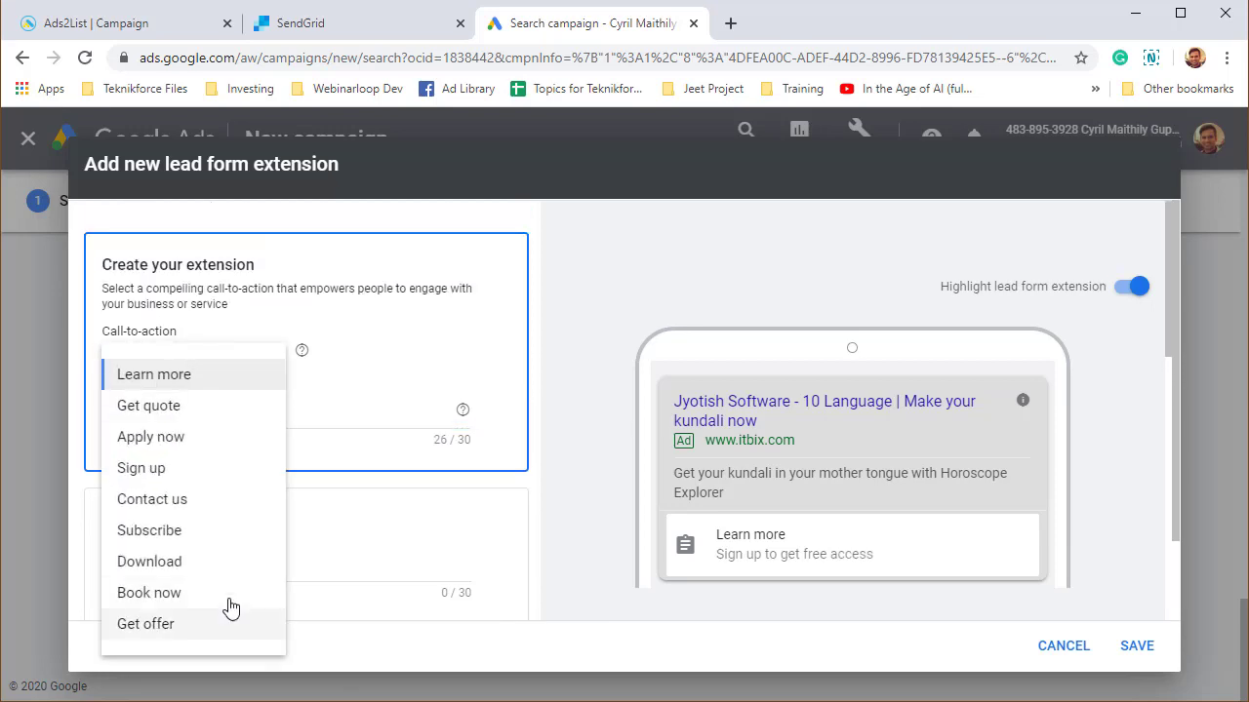
click(355, 410)
scroll(201, 494, down, 1)
- Set the lead form headline to 'Get free access to the course'
click(201, 494)
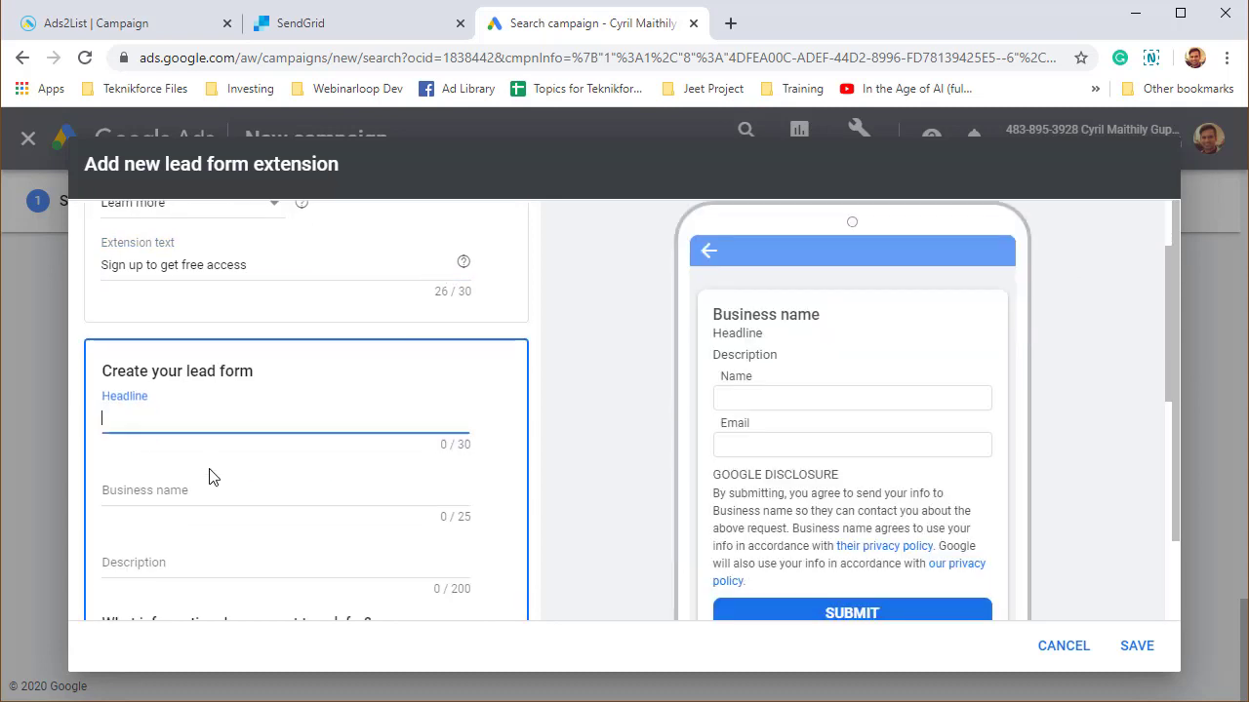
scroll(280, 532, down, 1)
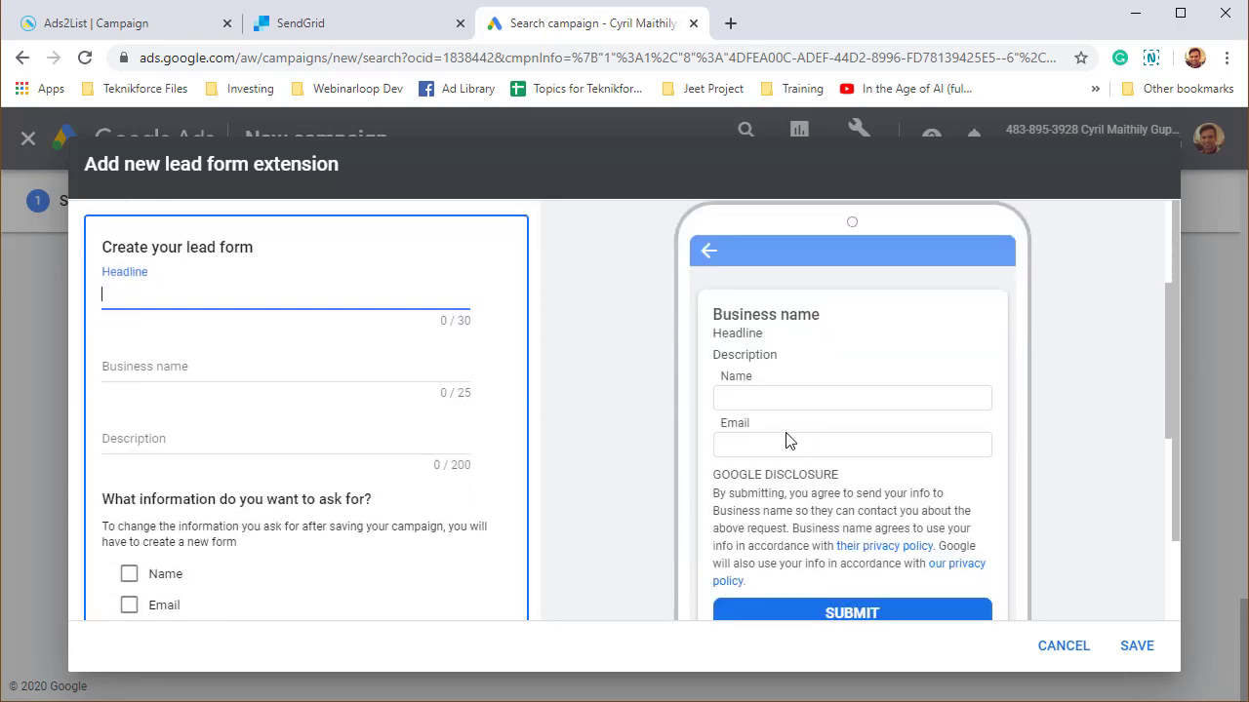
scroll(828, 440, down, 1)
scroll(538, 465, up, 2)
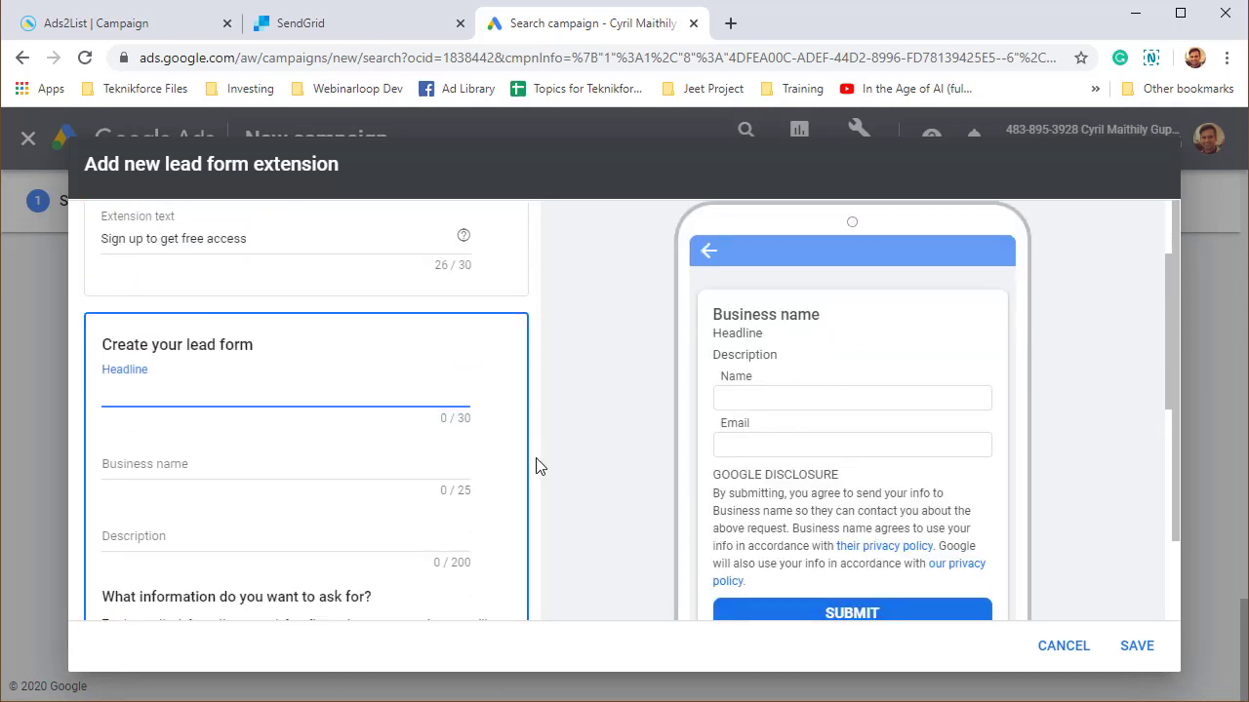
text(T)
key(BackSpace)
key(BackSpace)
text(Get free access to)
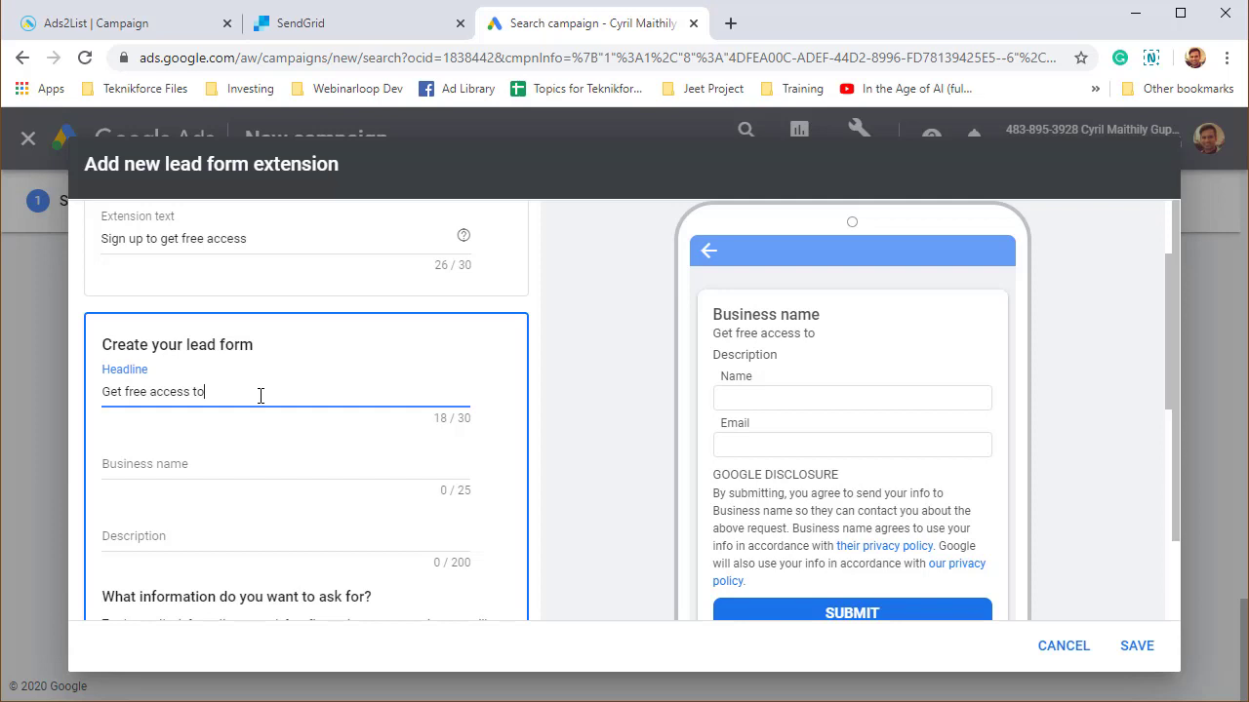
text( my amazing course!)
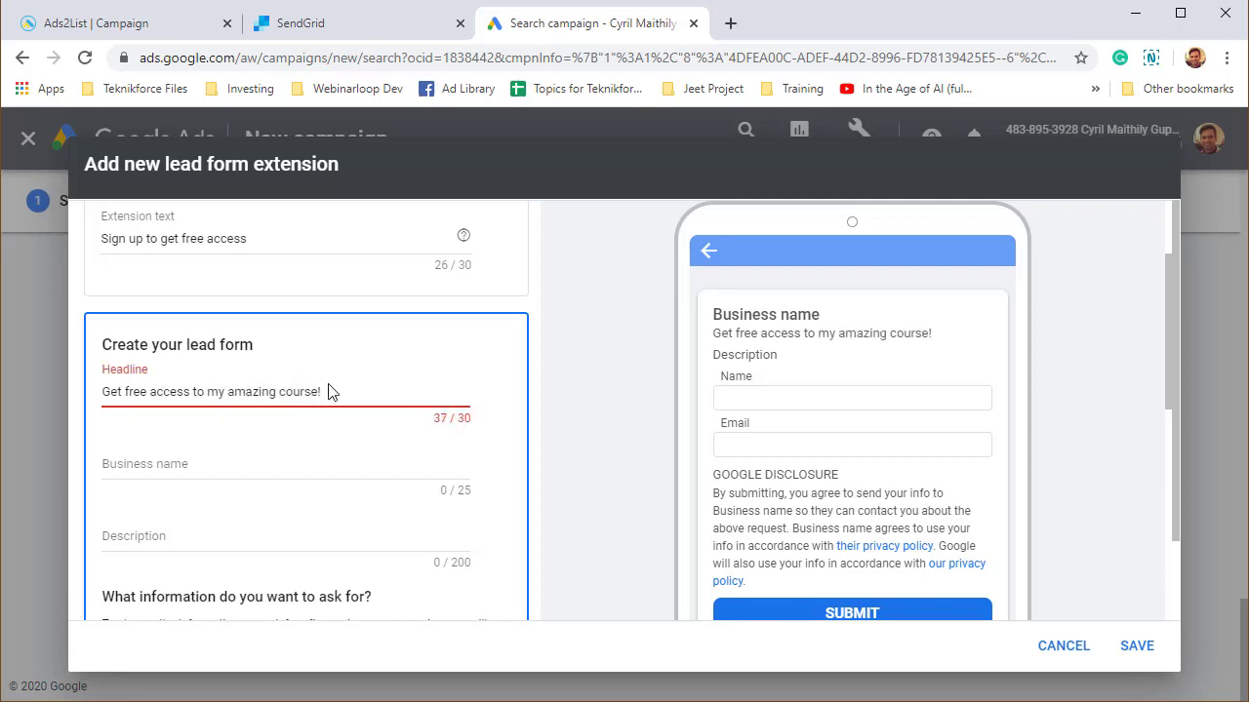
key(BackSpace)
key(BackSpace)
key(BackSpace)
key(BackSpace)
key(BackSpace)
key(BackSpace)
key(BackSpace)
key(BackSpace)
key(ctrl+shift+Left)
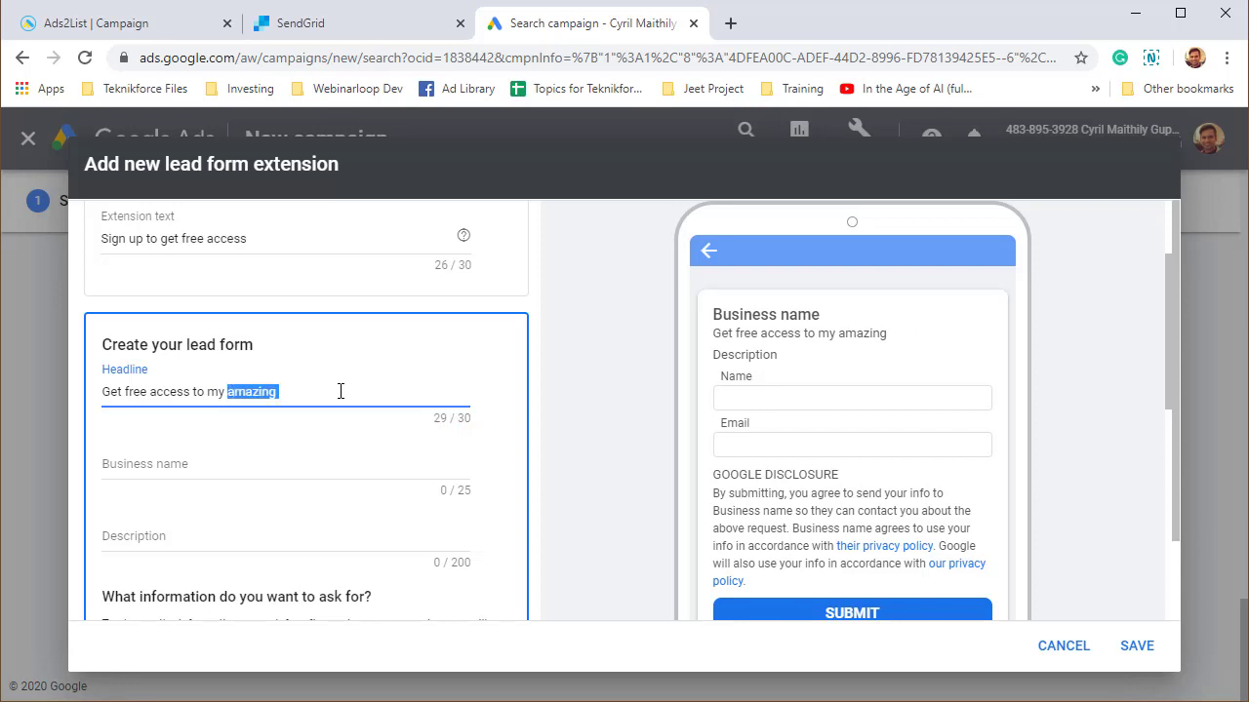
key(ctrl+shift+Left)
text(the course)
scroll(201, 367, down, 1)
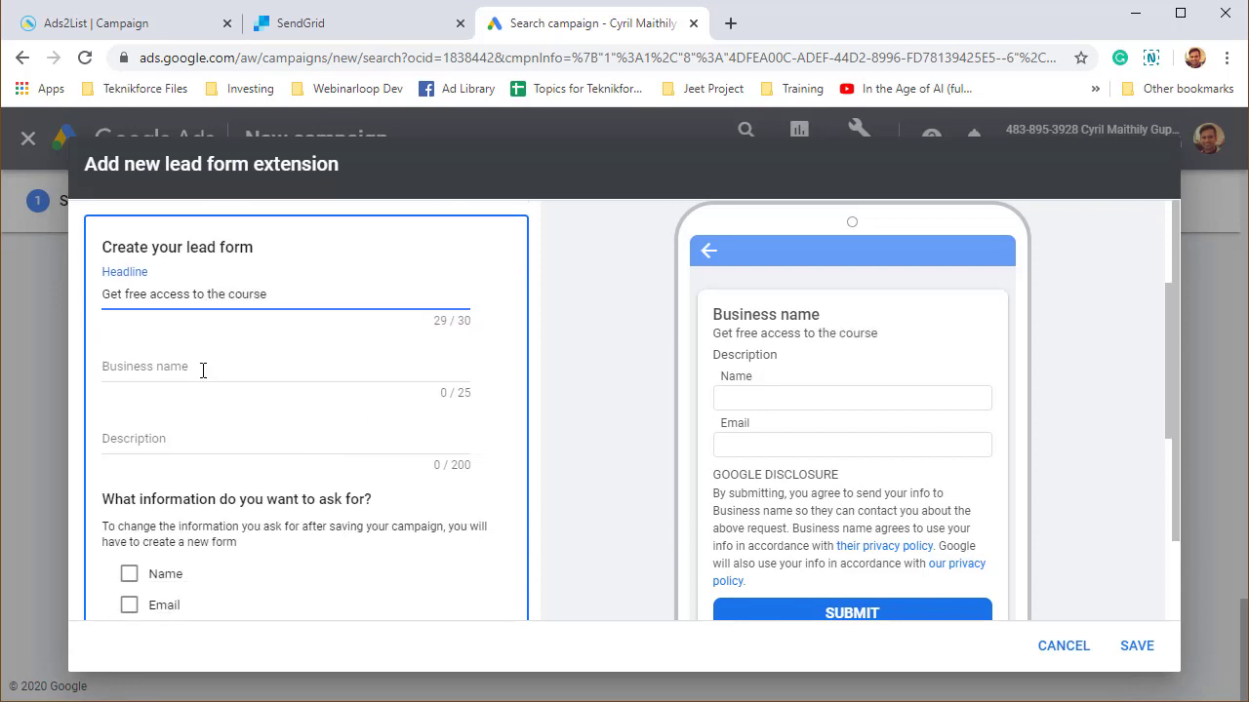
- Enter 'Free IM Course' as the business name
click(207, 366)
text(Teknik)
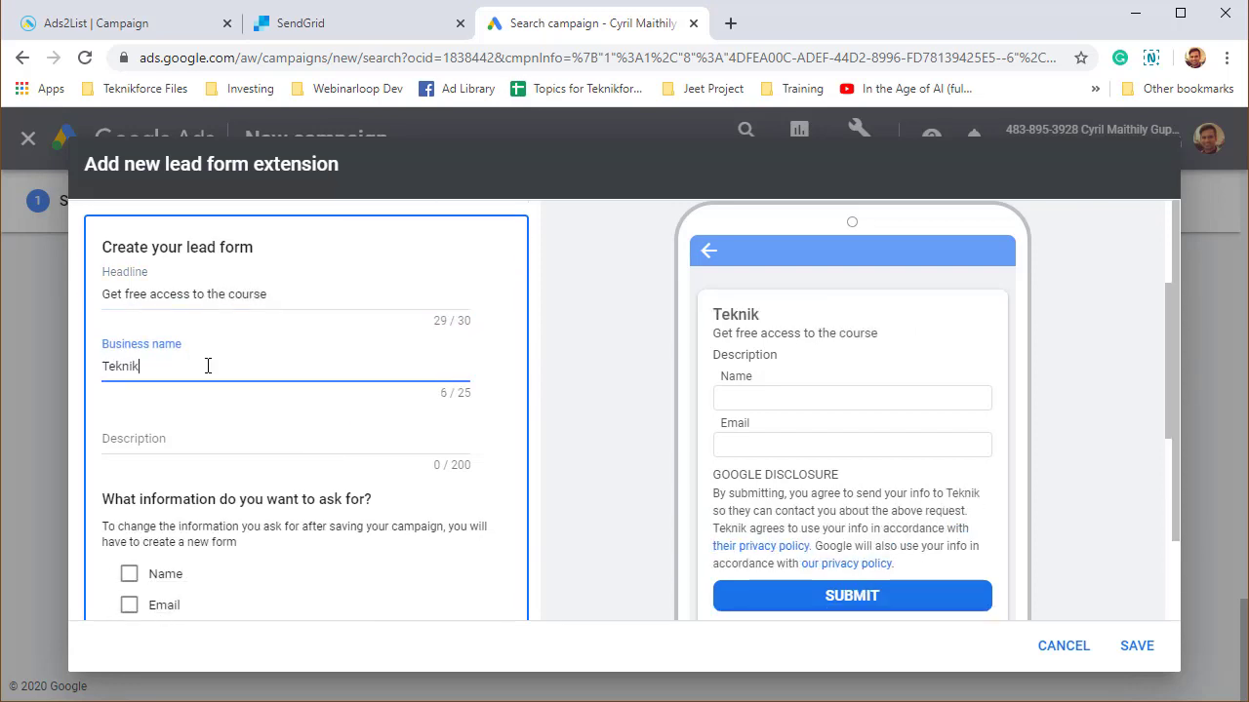
key(BackSpace)
key(BackSpace)
key(BackSpace)
key(BackSpace)
key(BackSpace)
key(BackSpace)
text(Fr)
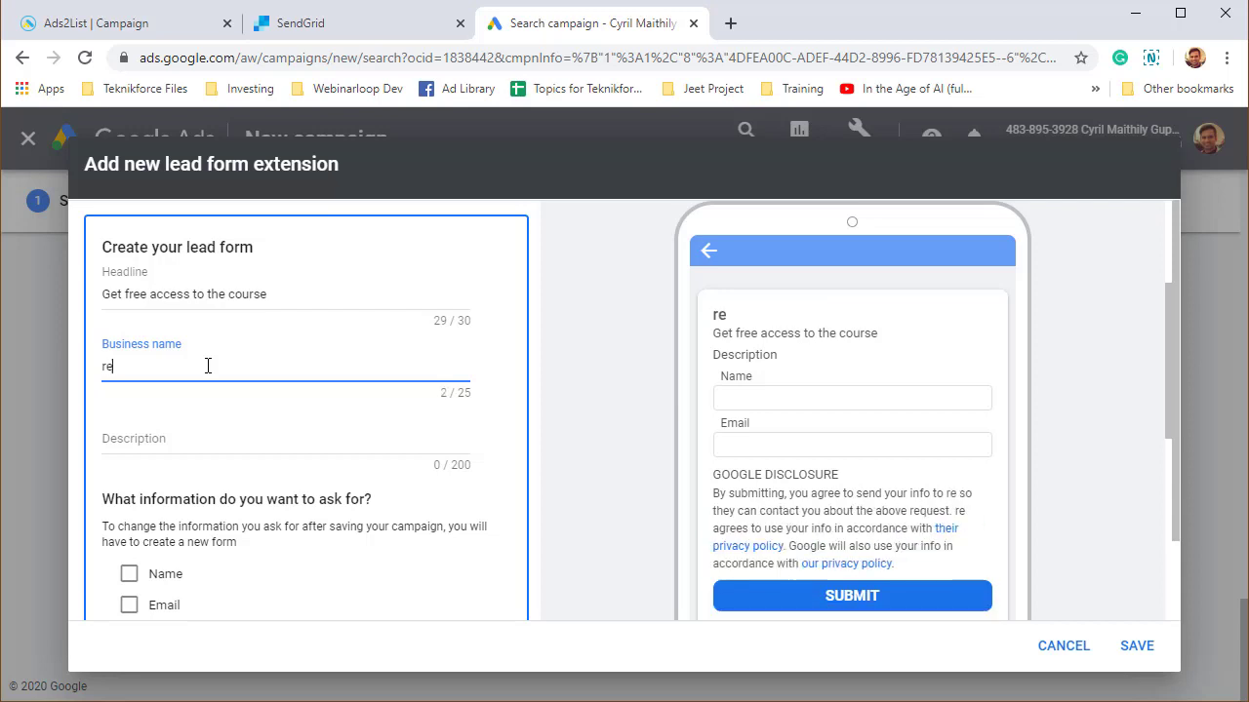
key(BackSpace)
key(BackSpace)
text(Free IM Coure)
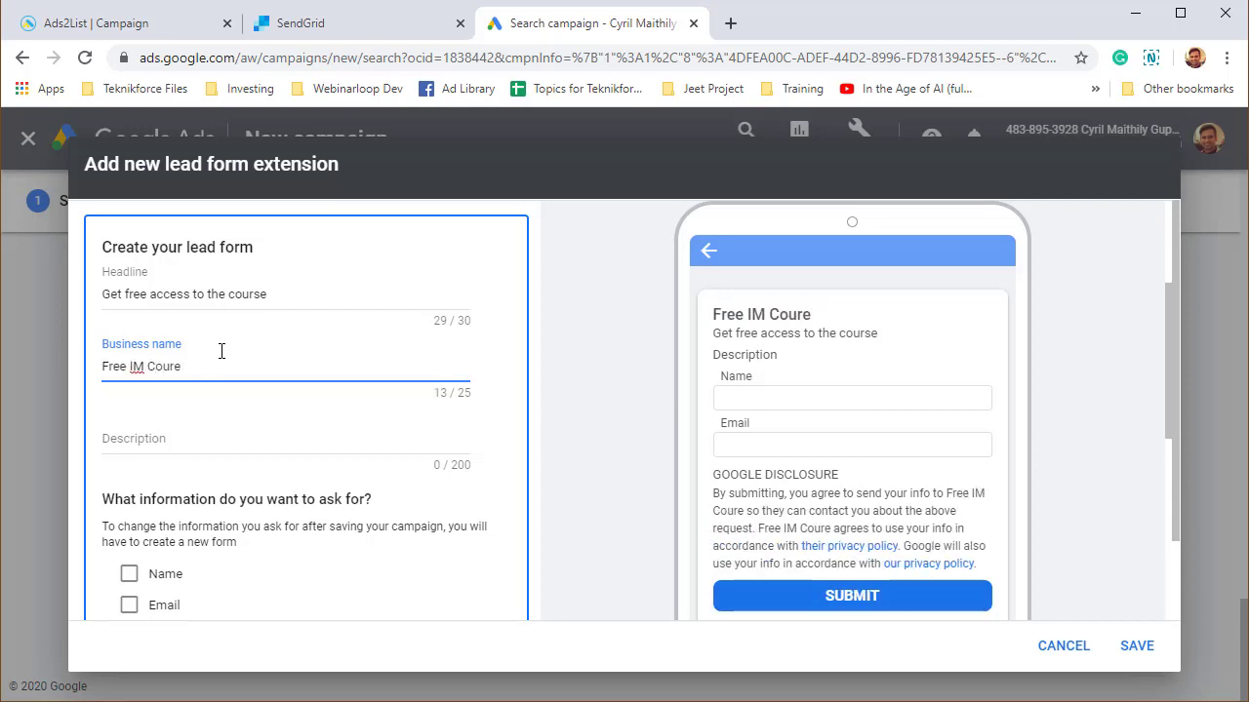
key(BackSpace)
text(se)
scroll(222, 351, down, 1)
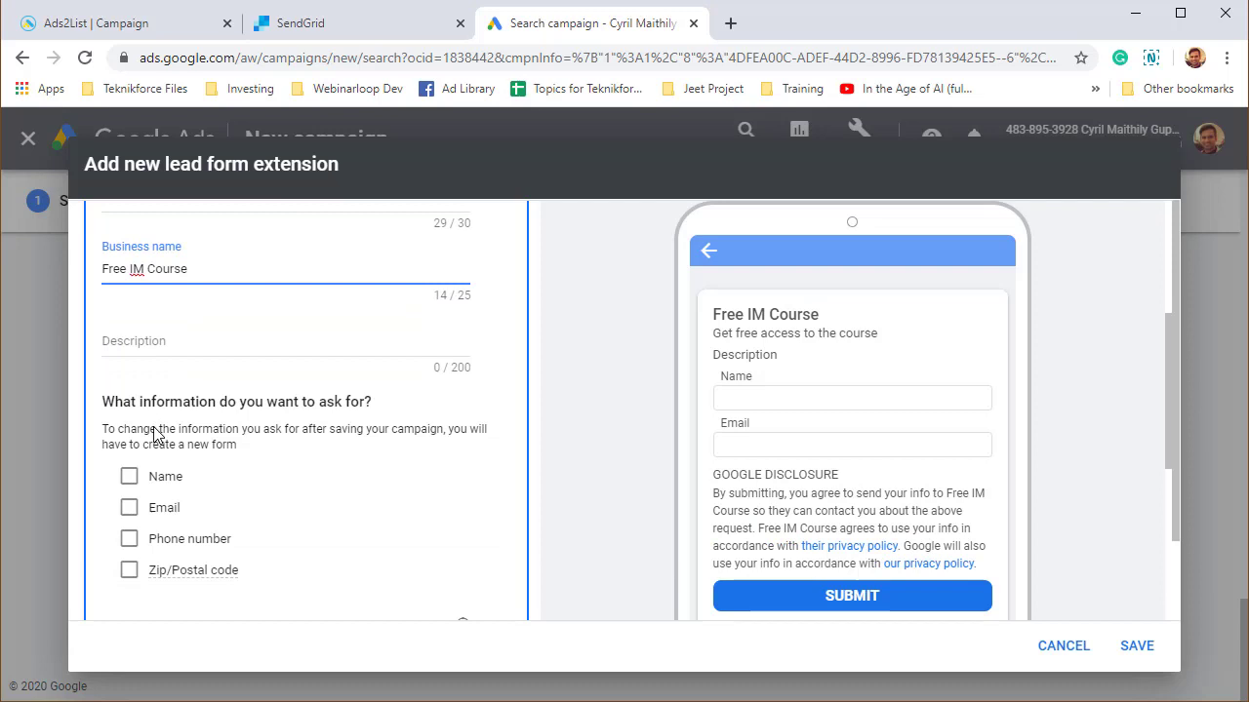
- Write the description 'Get your access by submitting the form below.'
click(172, 349)
text(Get your)
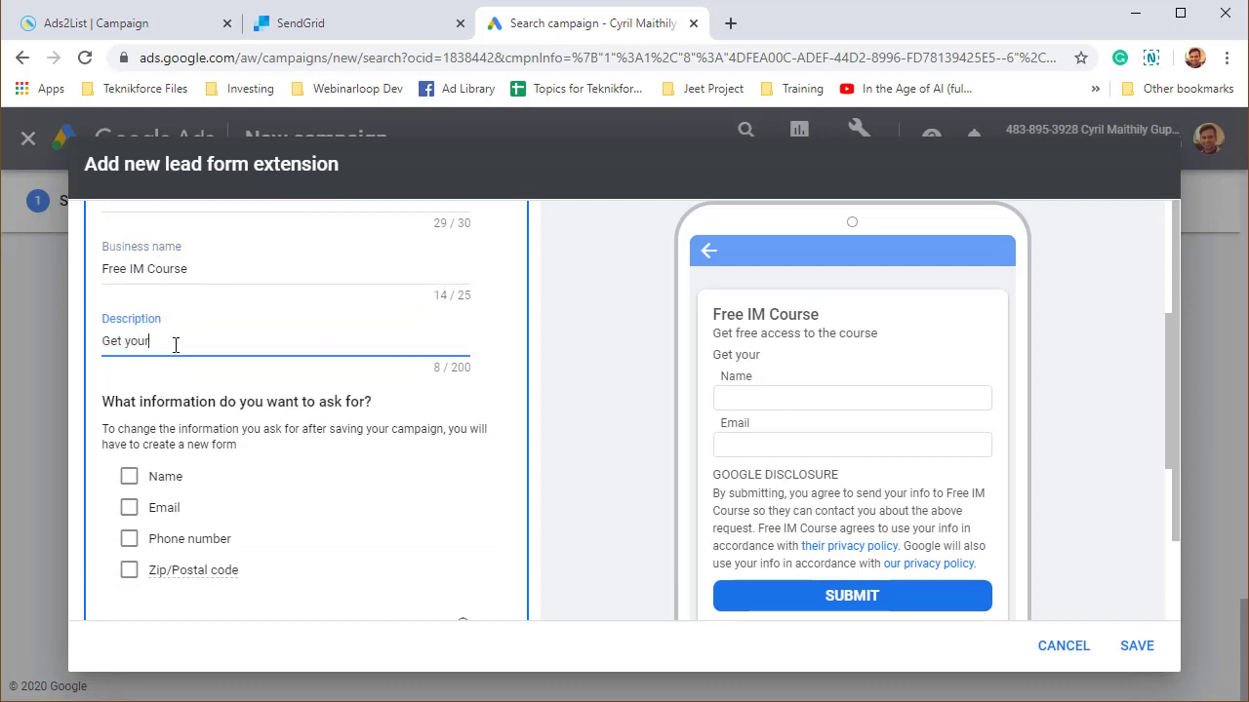
text( access by c)
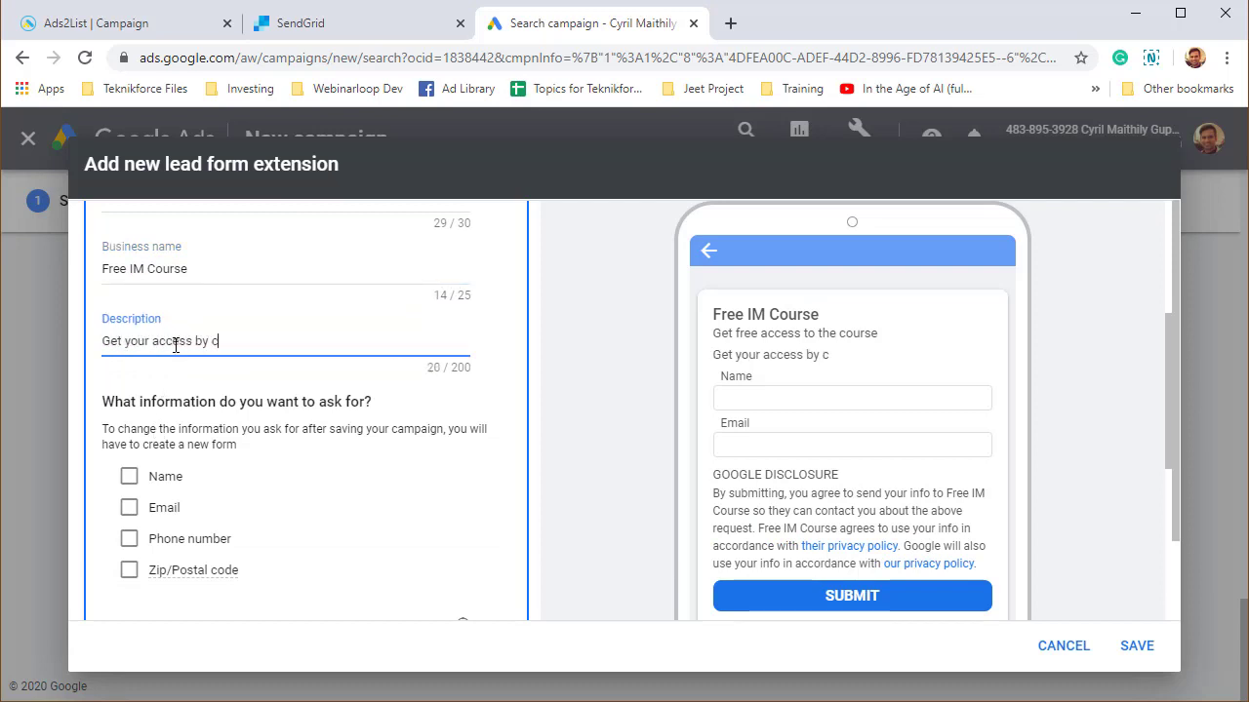
text(l)
key(BackSpace)
key(BackSpace)
text(filling in the form below.)
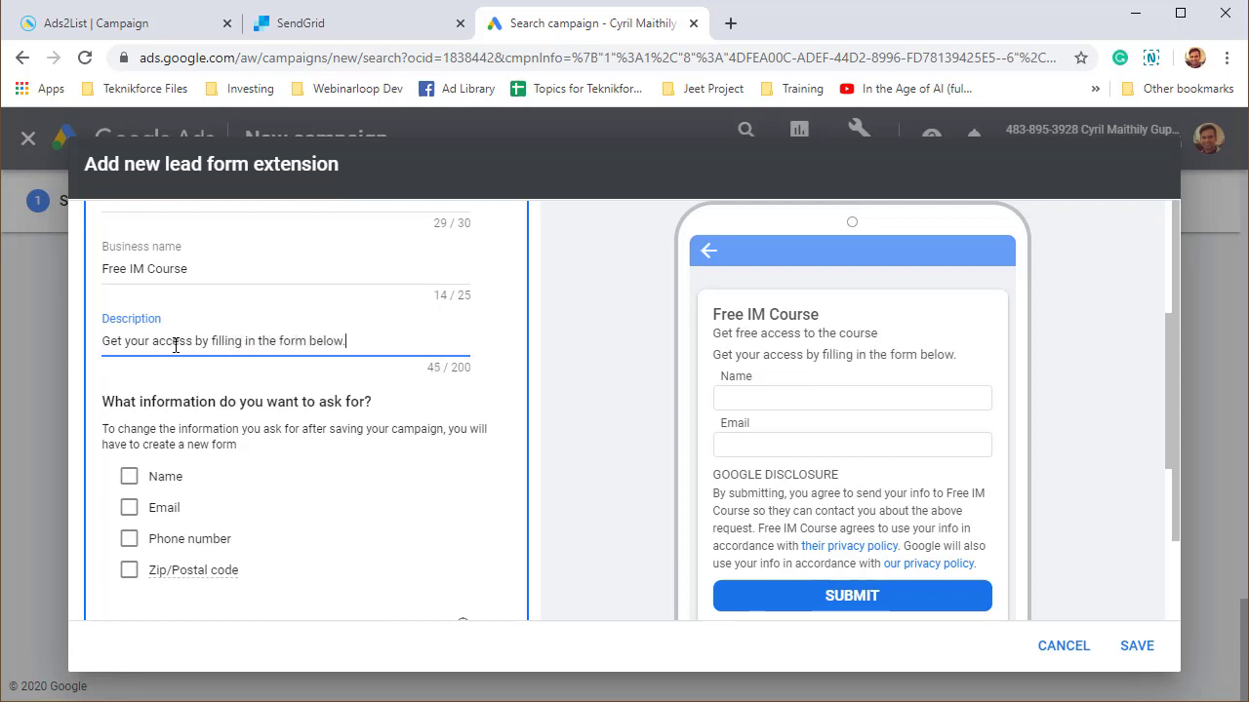
scroll(870, 395, down, 1)
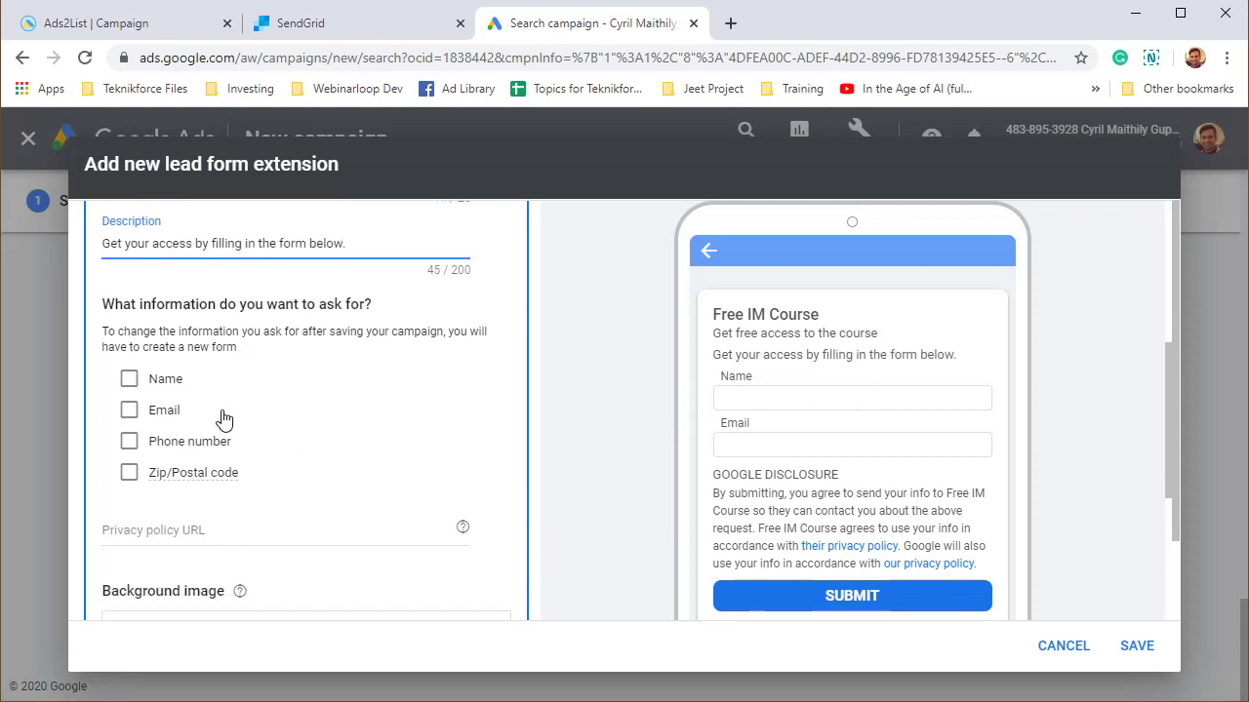
drag(213, 243, 632, 167)
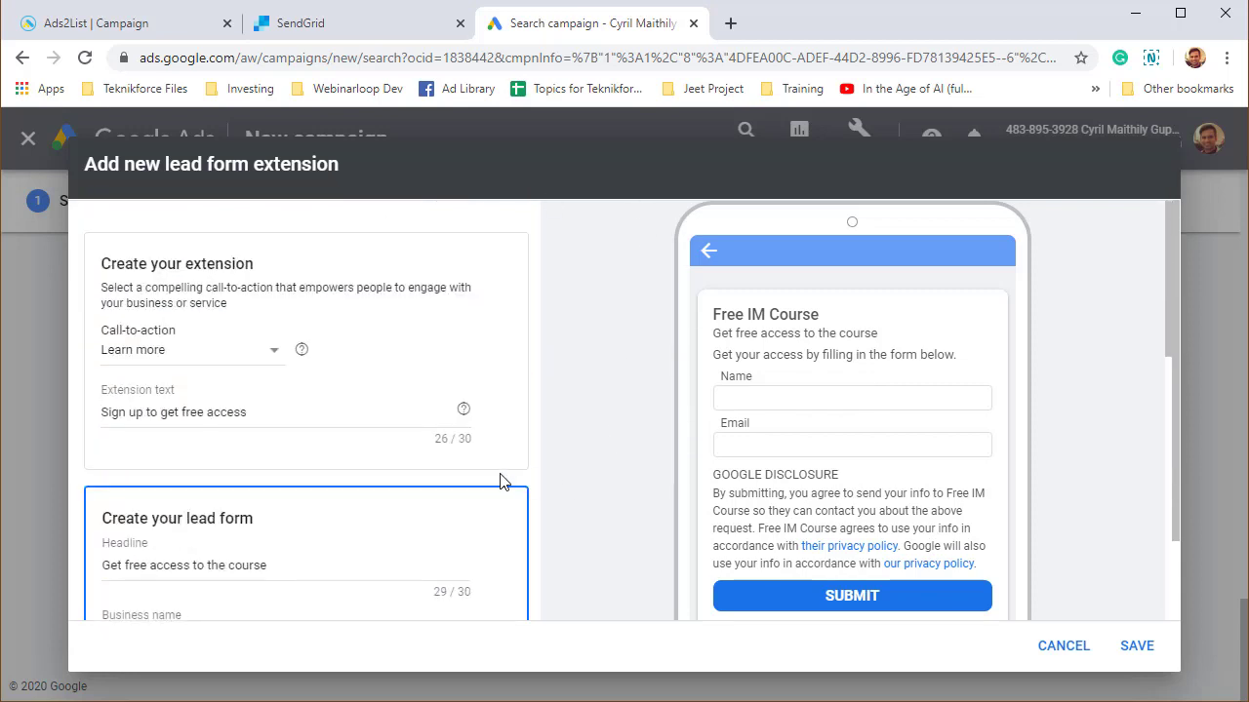
scroll(502, 479, down, 3)
text(submitting )
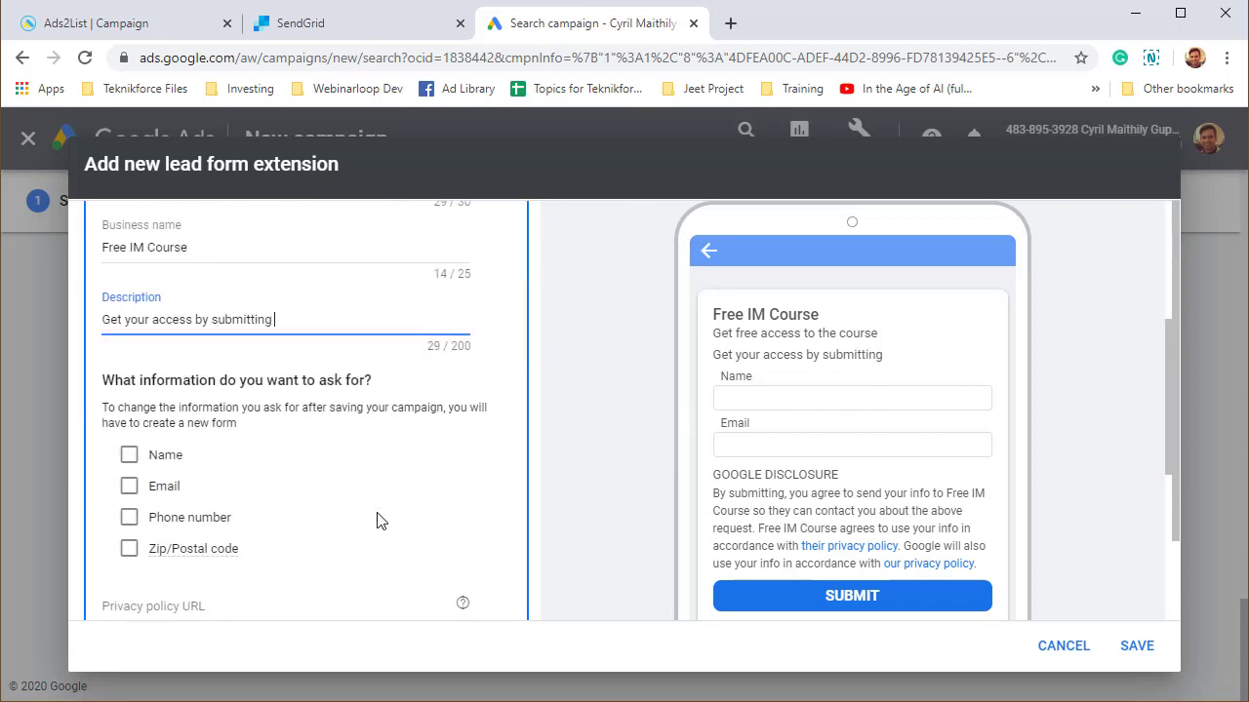
text(the form below.)
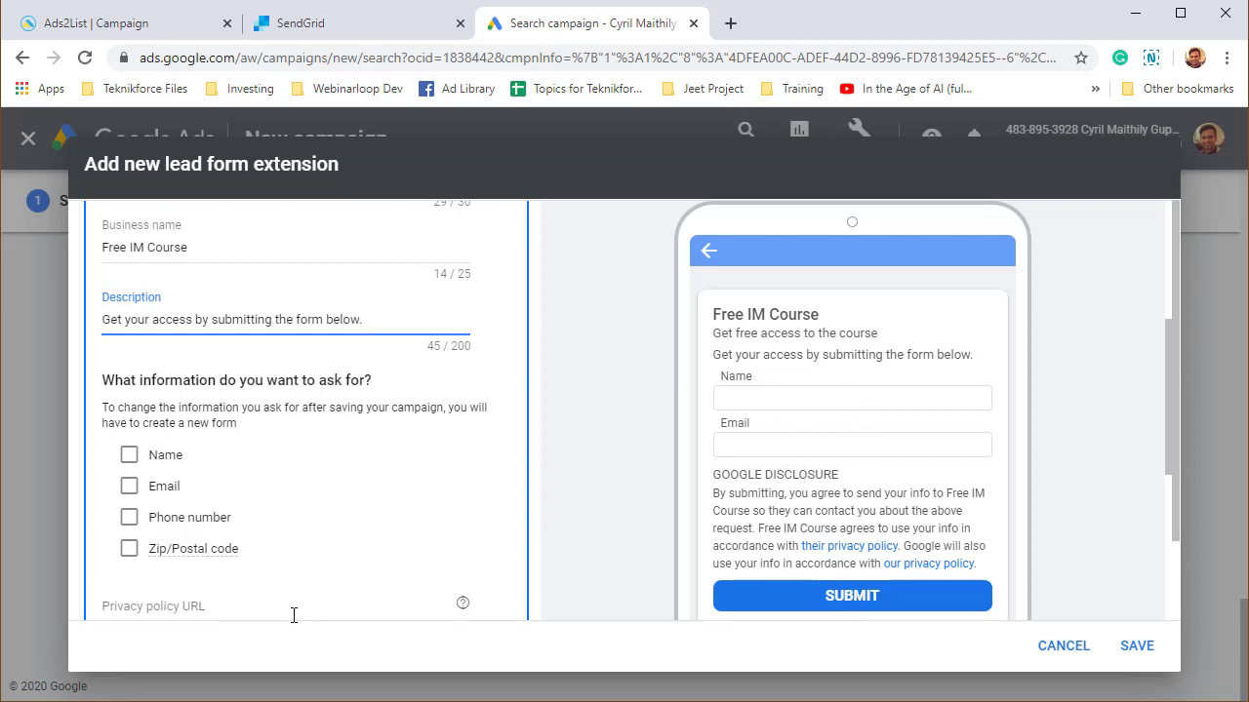
- Tick Name and Email as the form's questions, leaving Phone number unticked
click(128, 455)
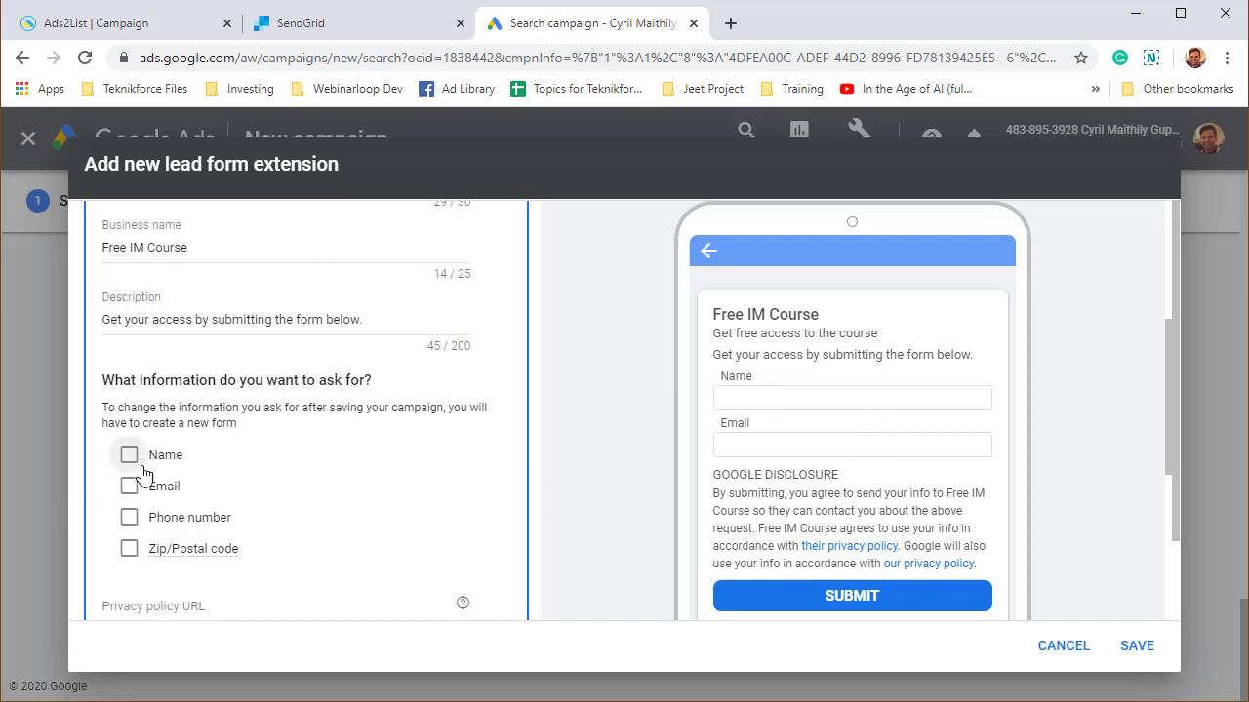
click(129, 486)
scroll(156, 600, down, 1)
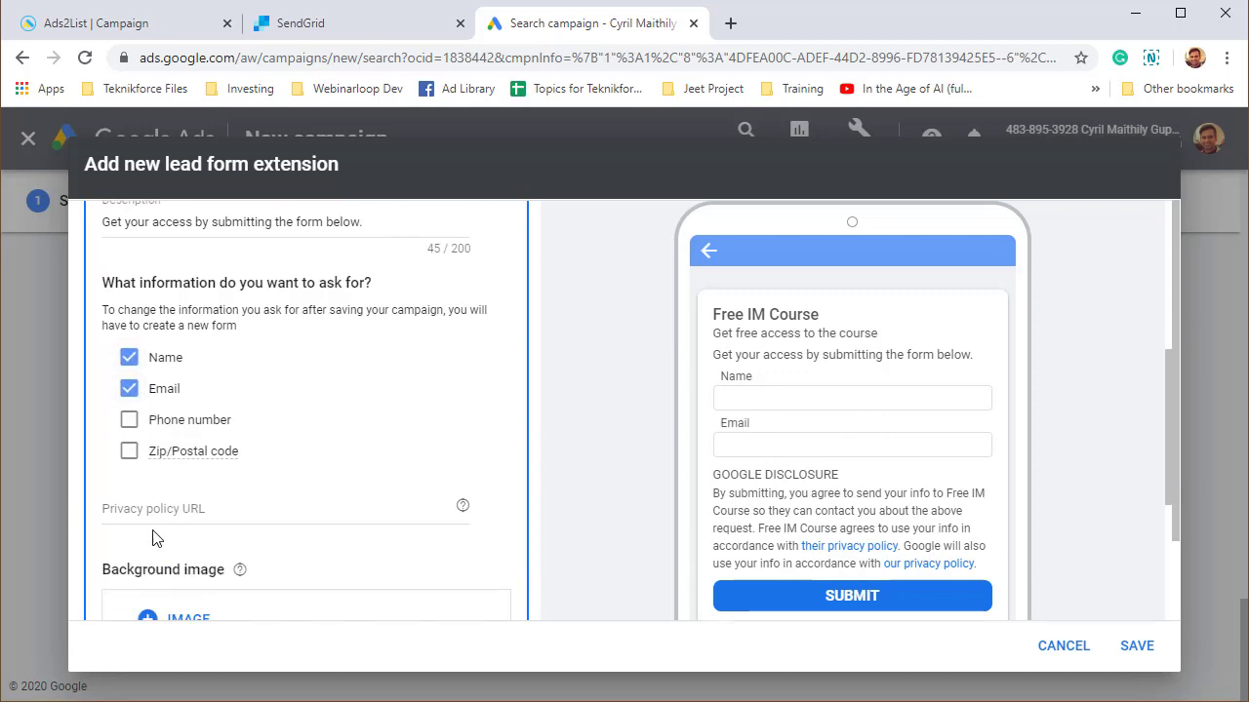
click(130, 421)
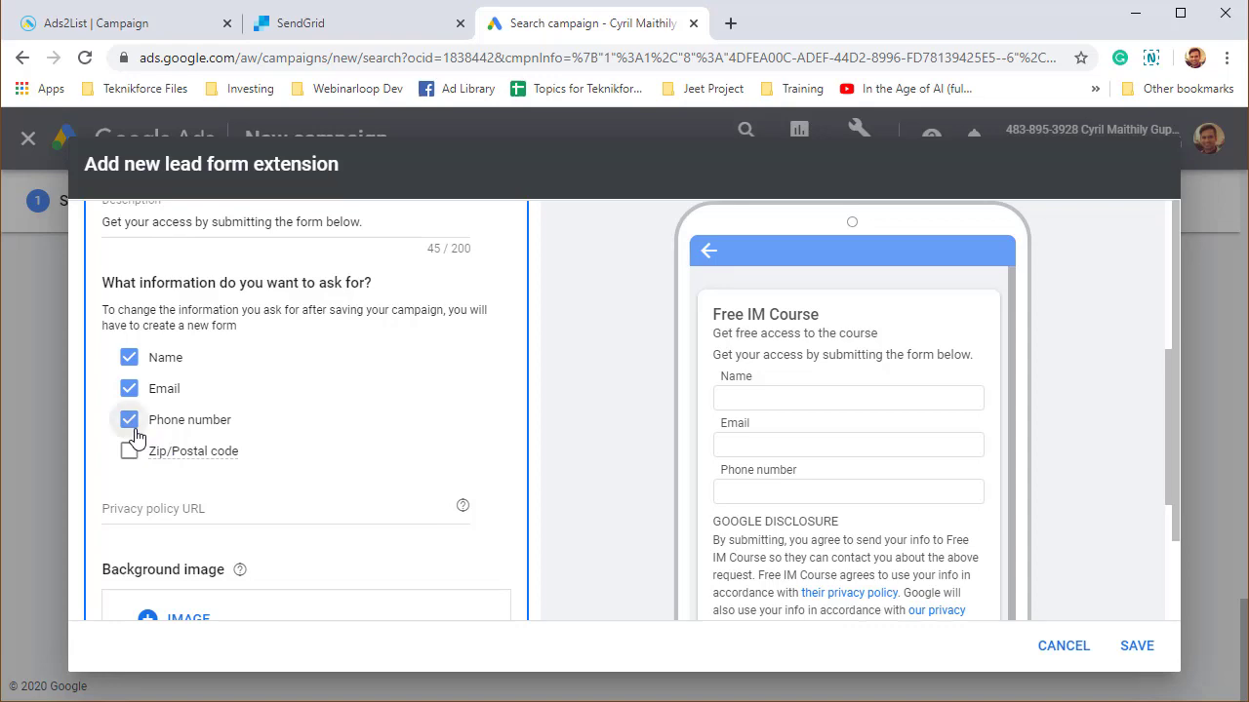
click(129, 427)
scroll(137, 441, down, 2)
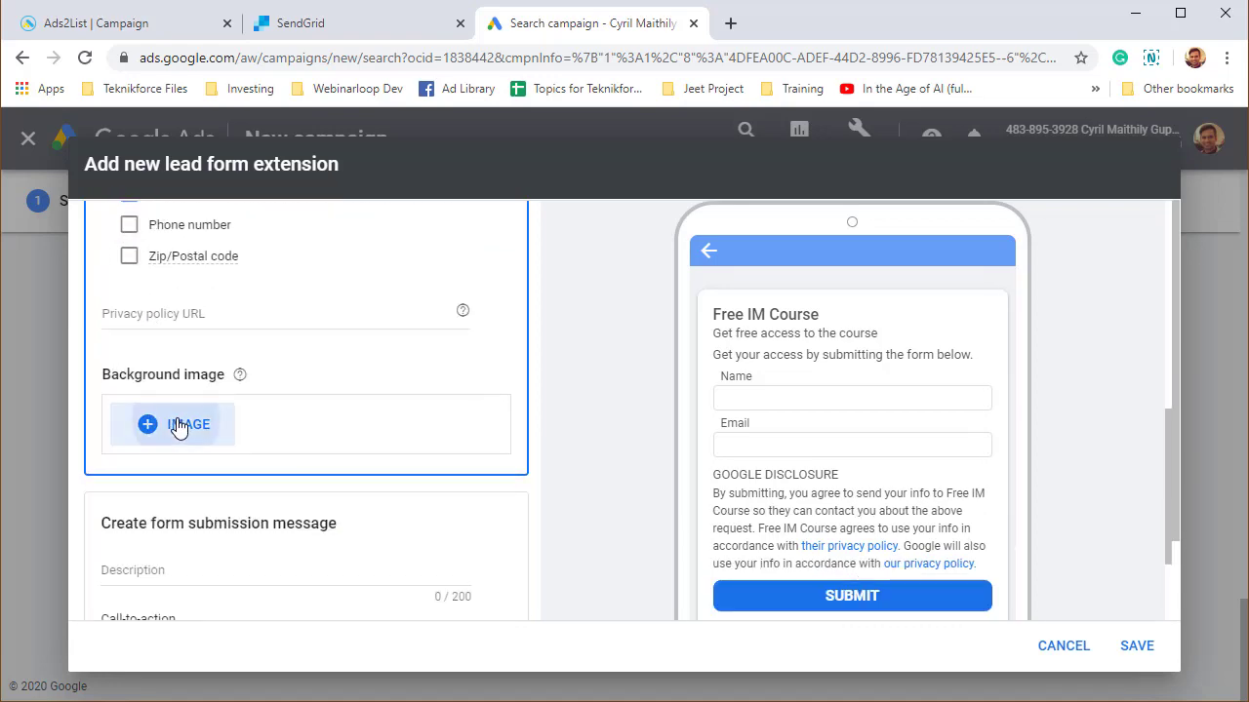
- Upload cloud-funnel-box-1.png, keep its landscape crop, and save it as the form background
click(178, 427)
click(678, 502)
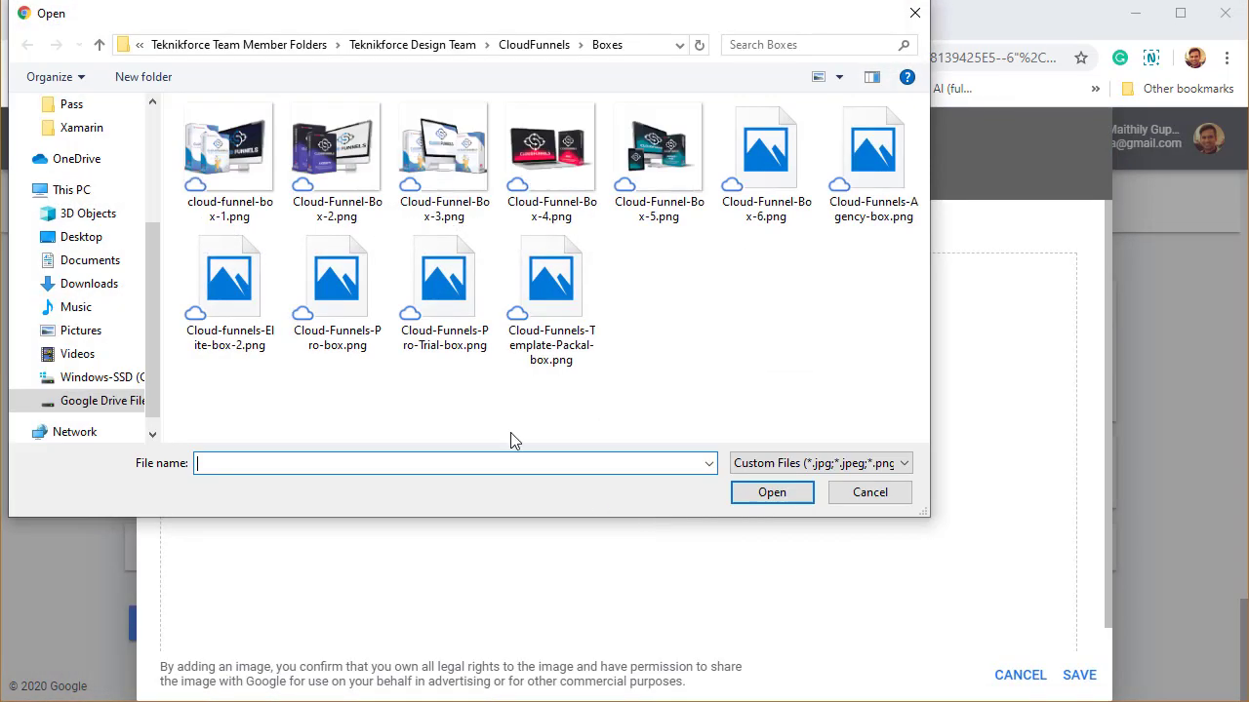
double_click(244, 177)
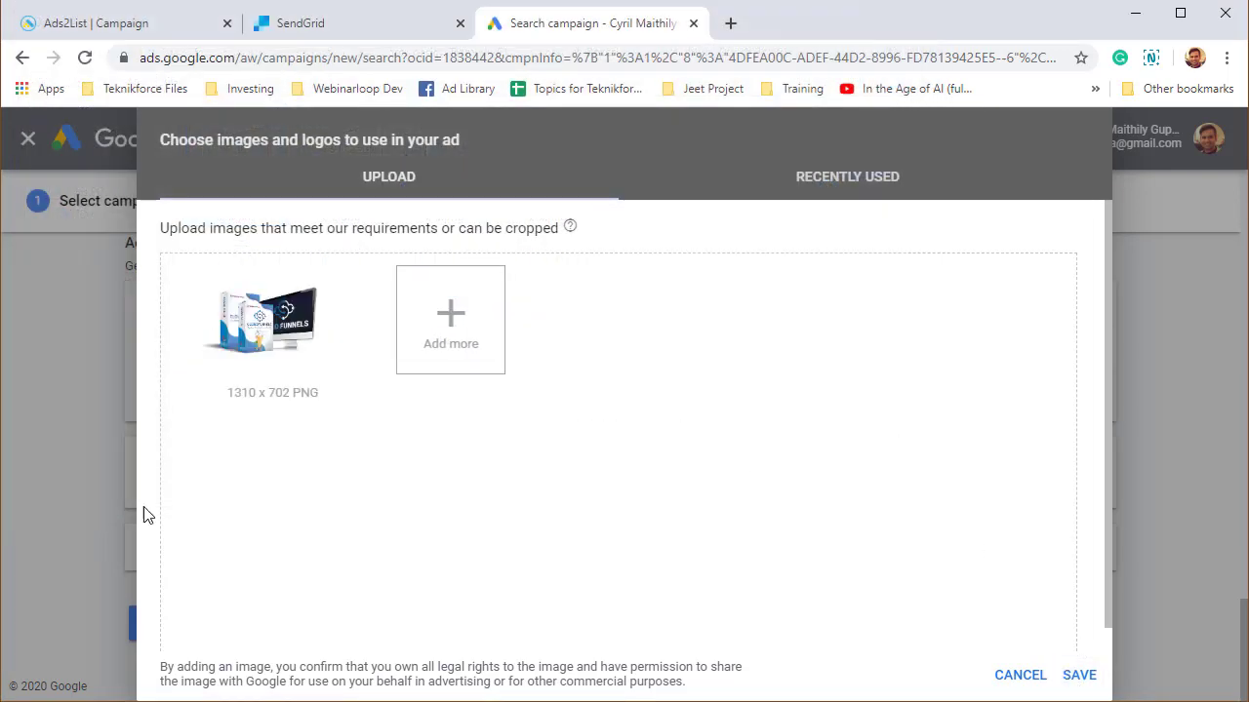
click(265, 354)
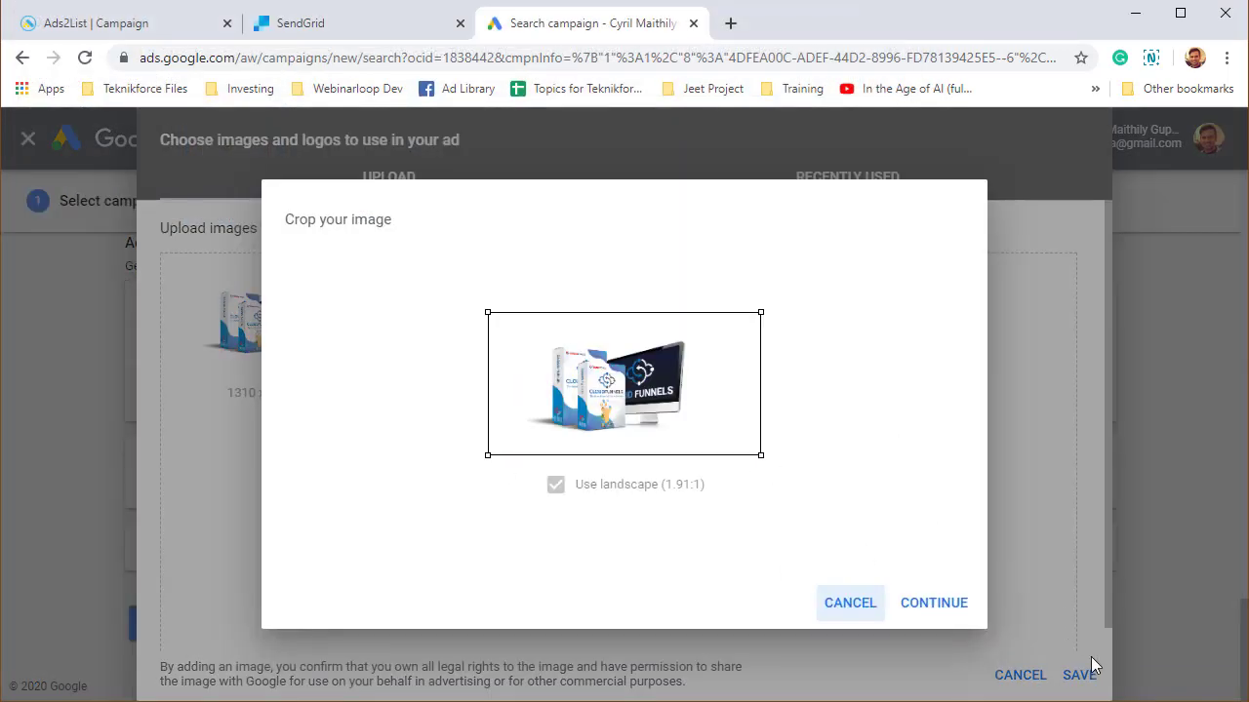
click(917, 607)
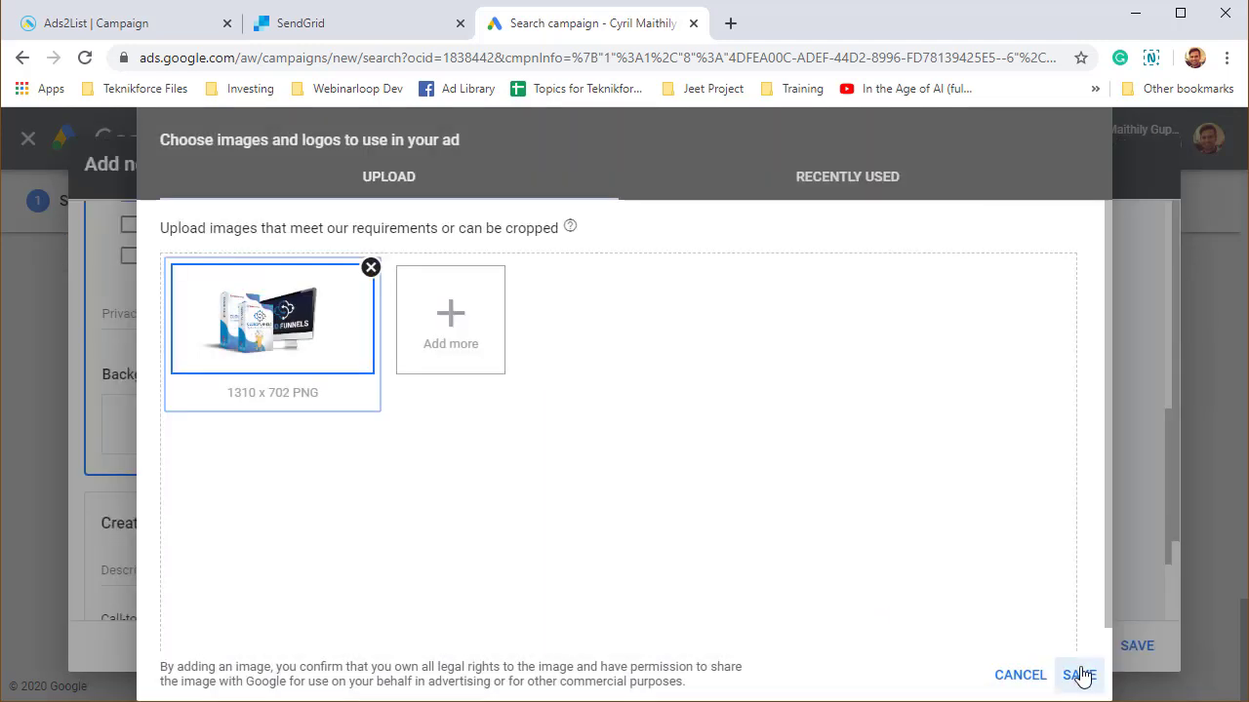
click(1079, 674)
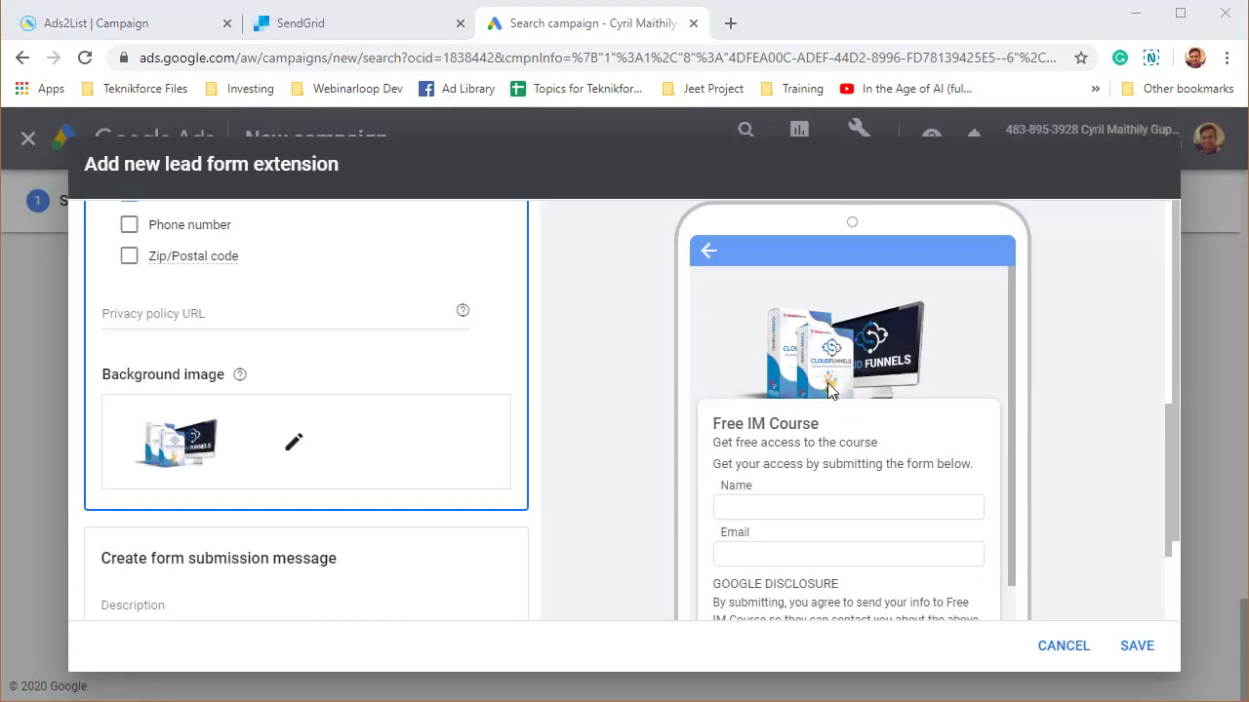
scroll(283, 532, down, 3)
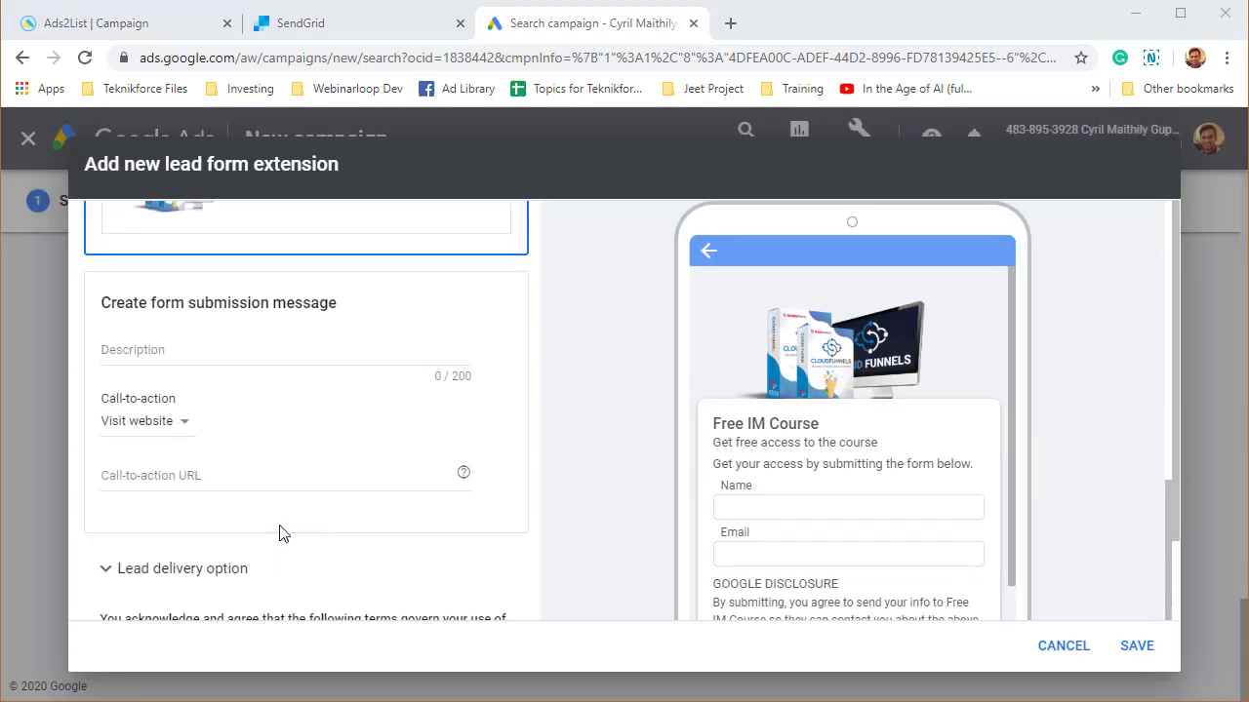
click(209, 313)
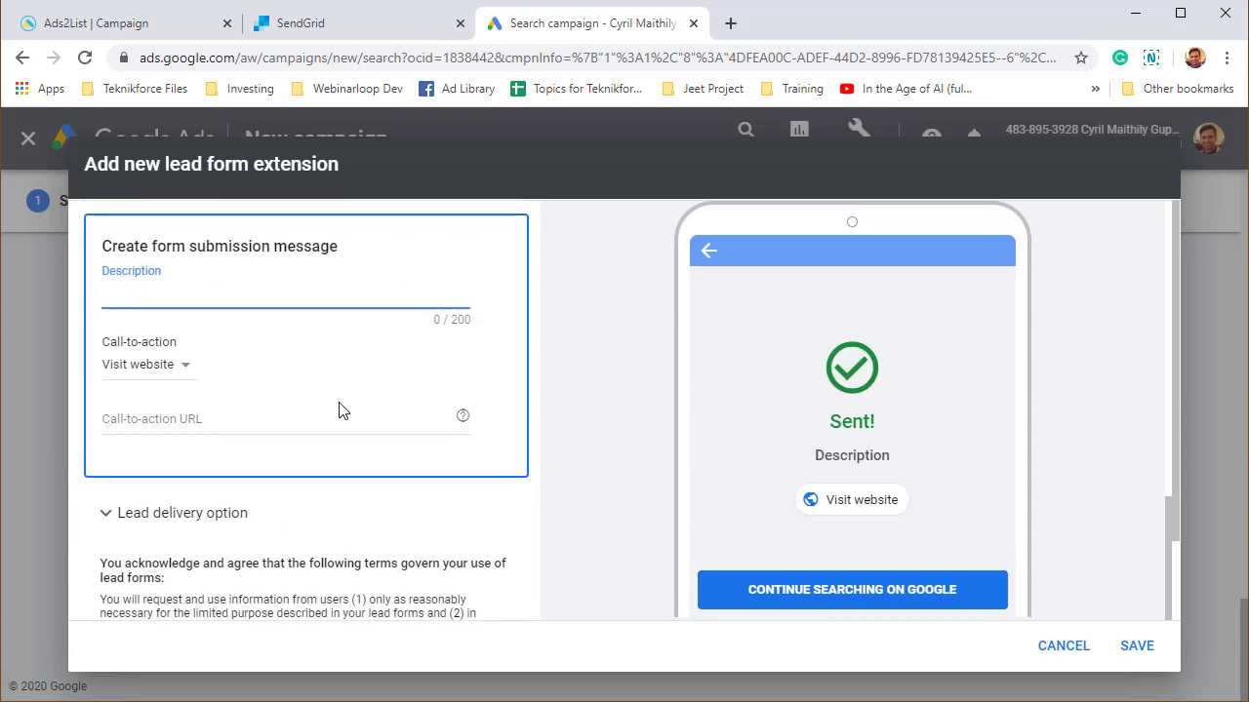
text(Thank you for signing up)
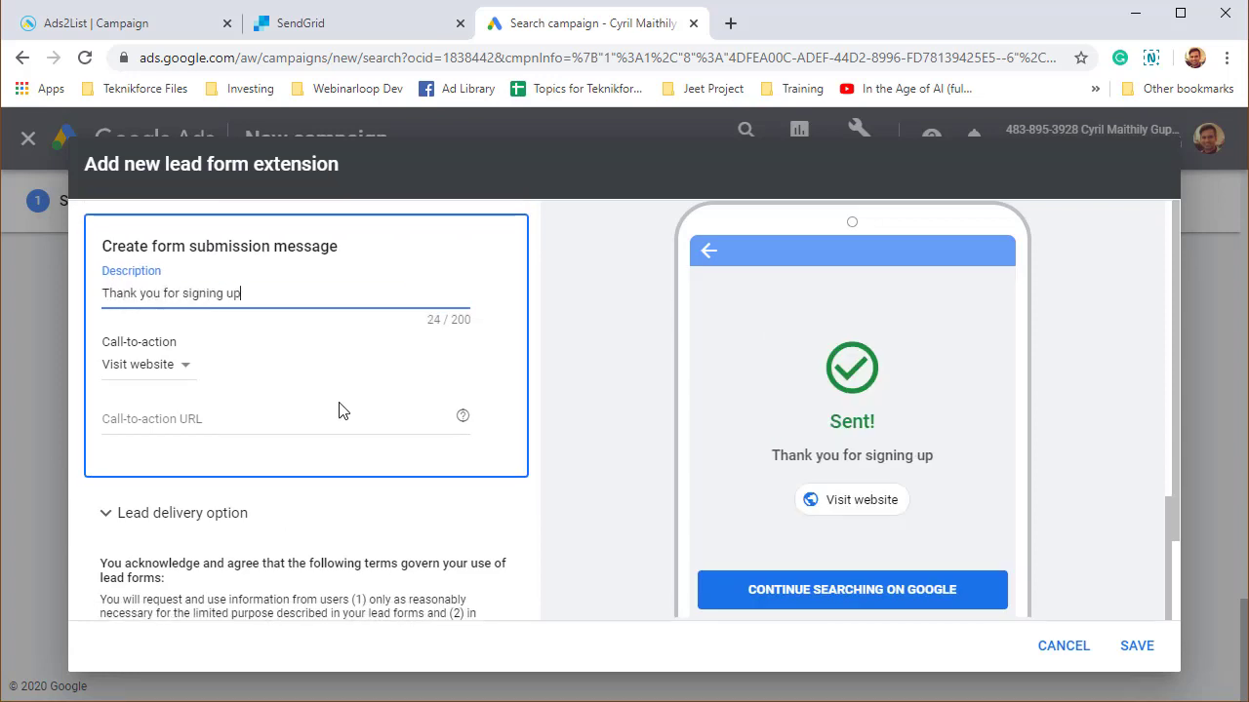
text(!)
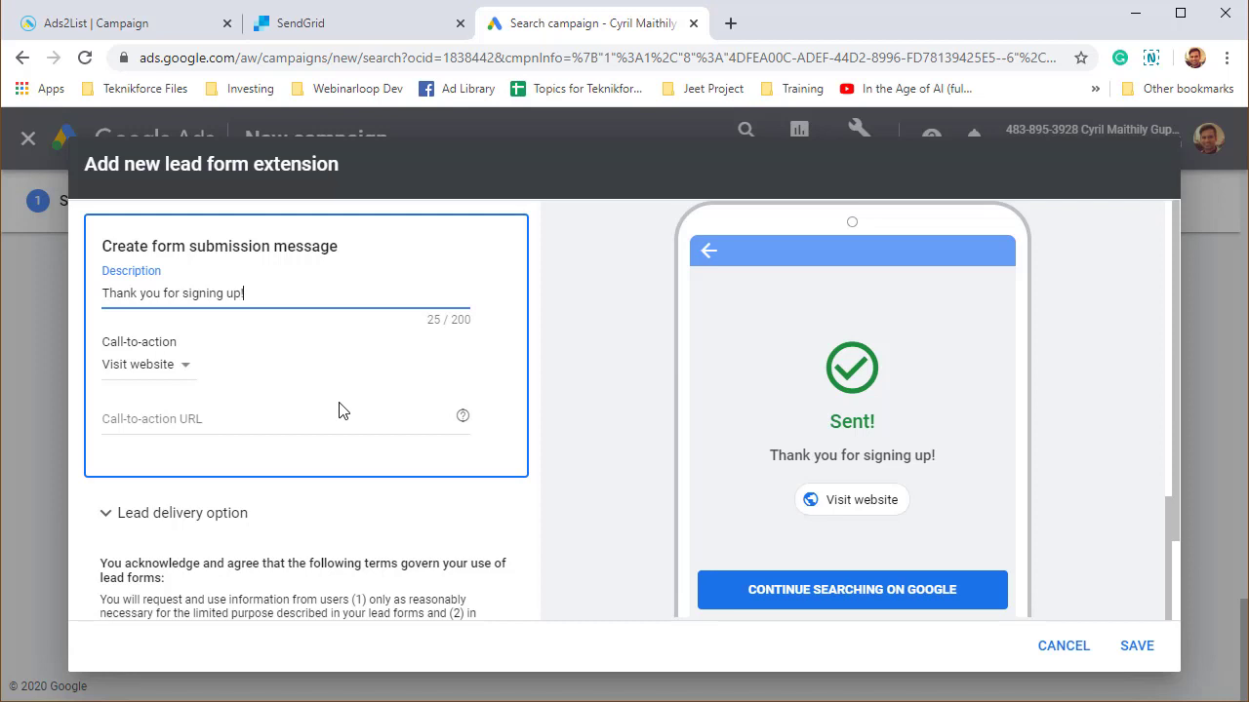
click(216, 422)
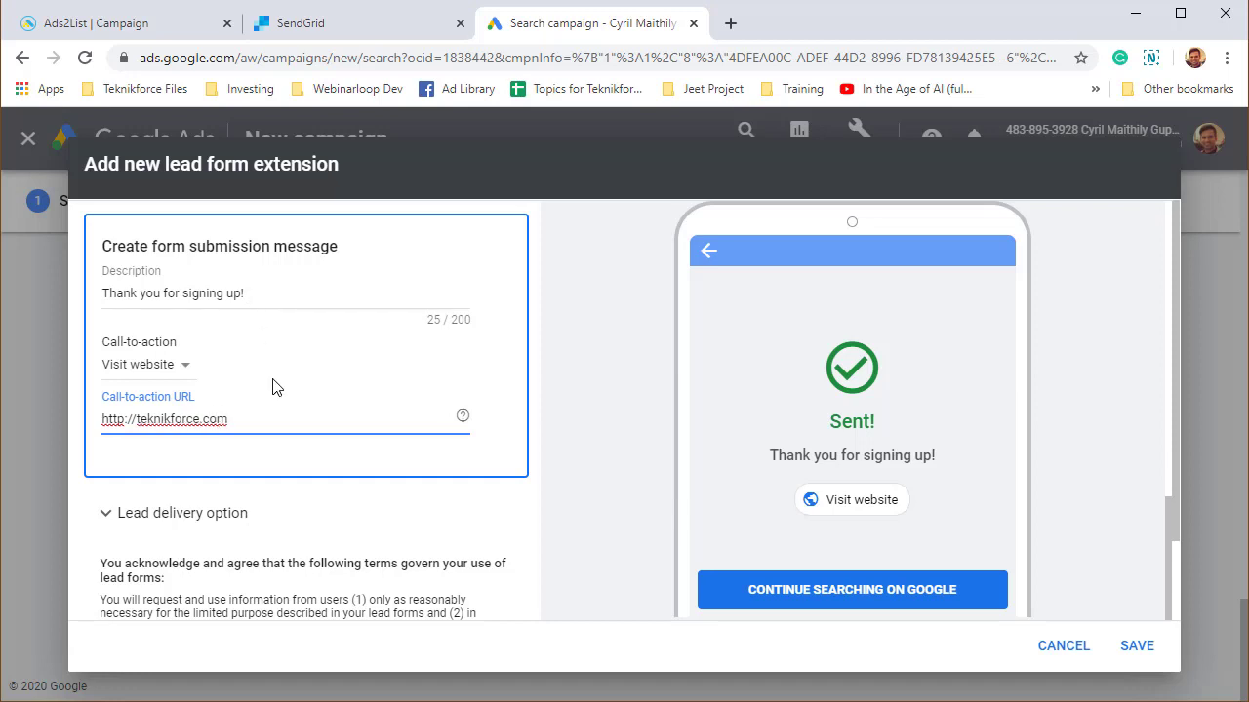
click(175, 372)
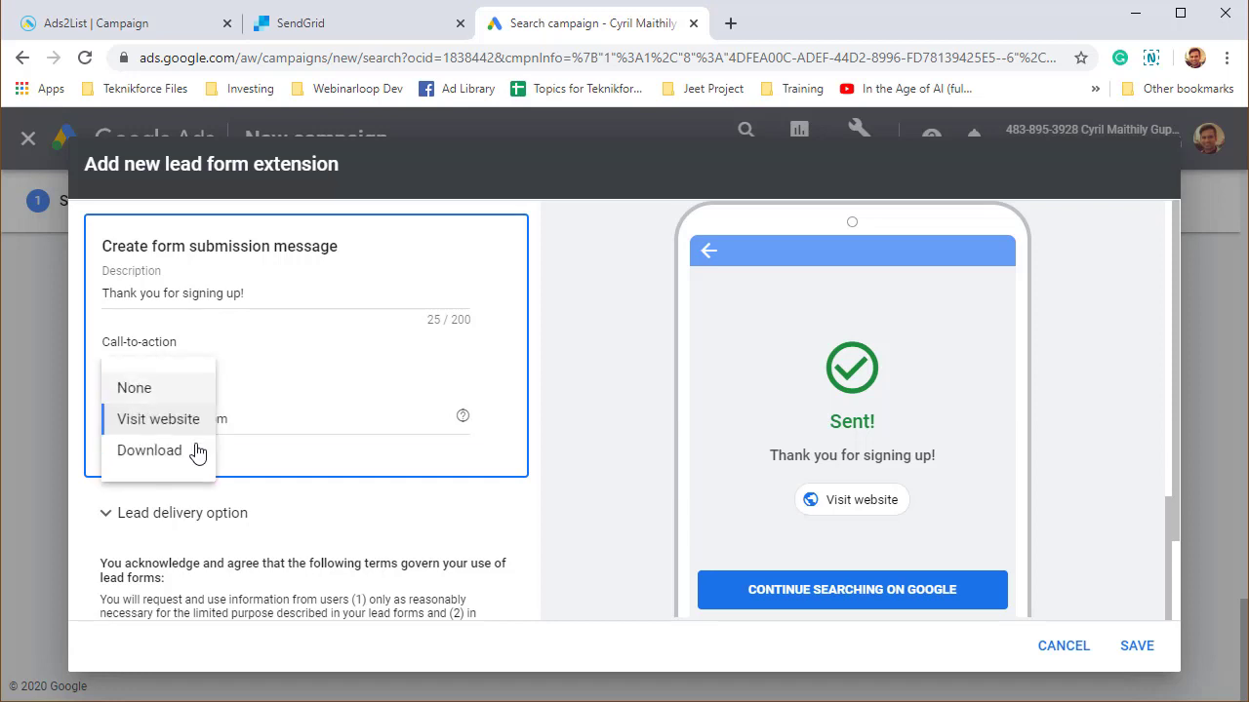
click(171, 452)
click(164, 371)
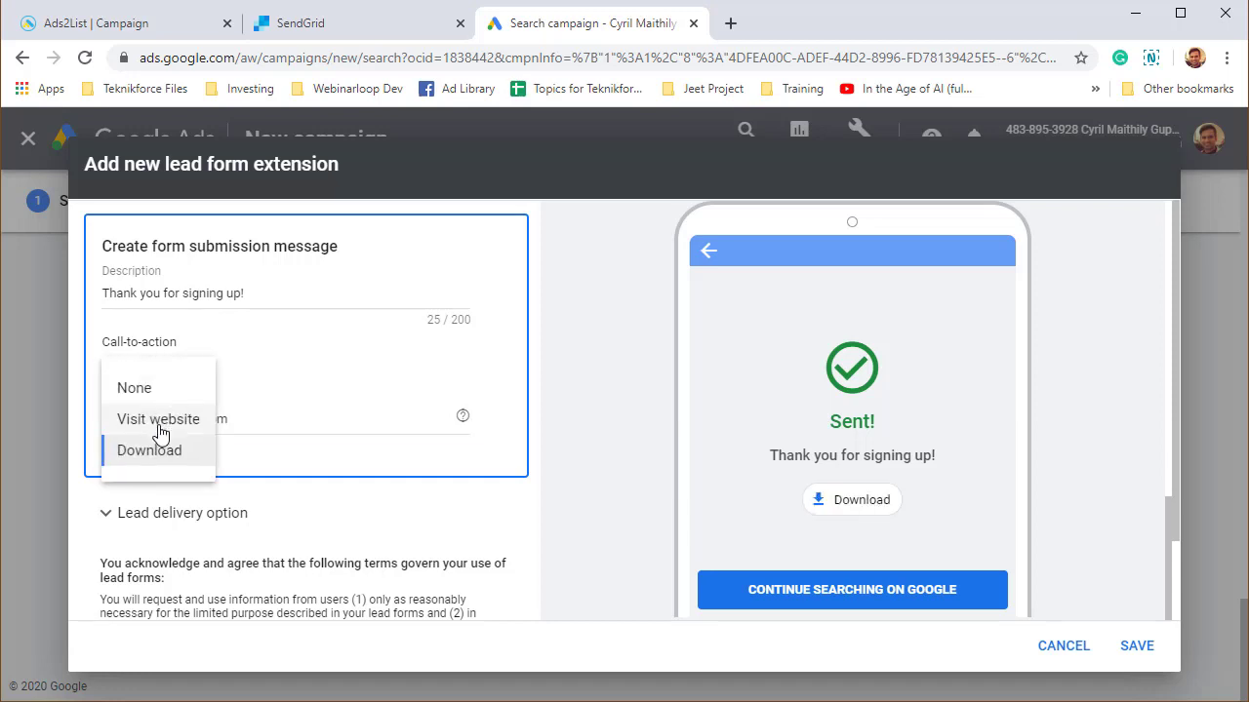
click(159, 422)
- Finish the message with 'Claim your offer using the button below.' and expand Lead delivery option
drag(256, 293, 27, 311)
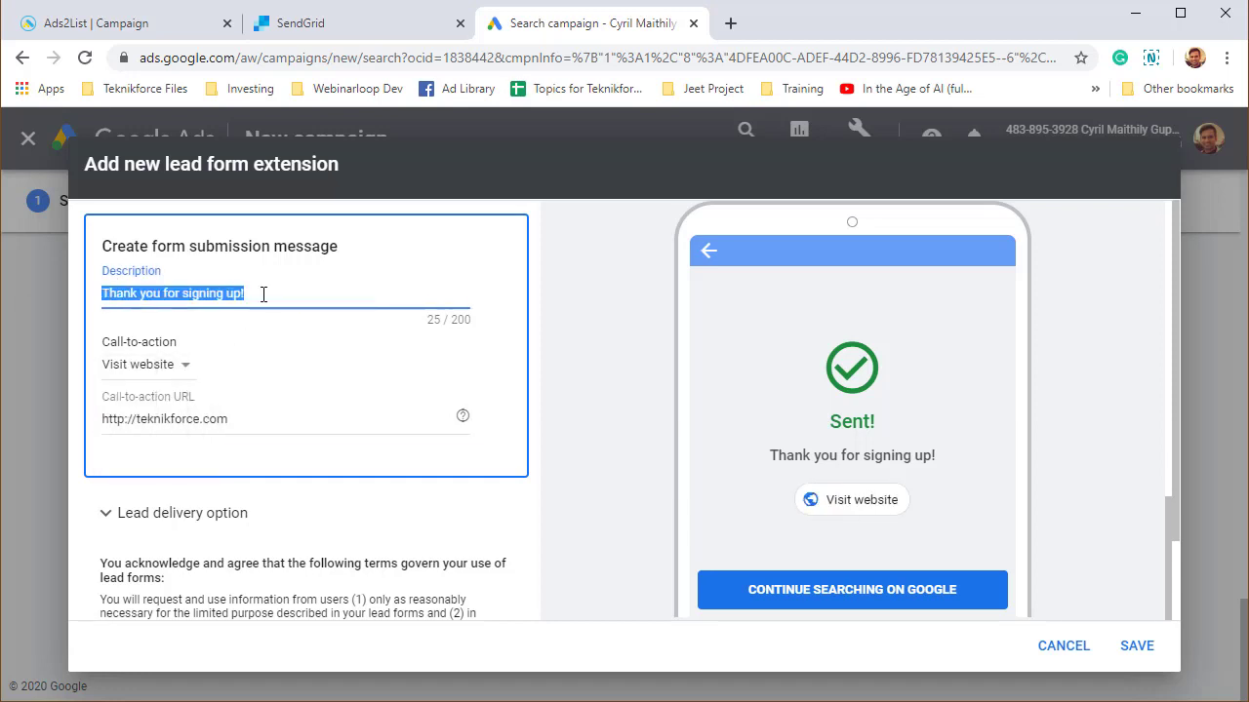
click(293, 299)
text(Claim you o)
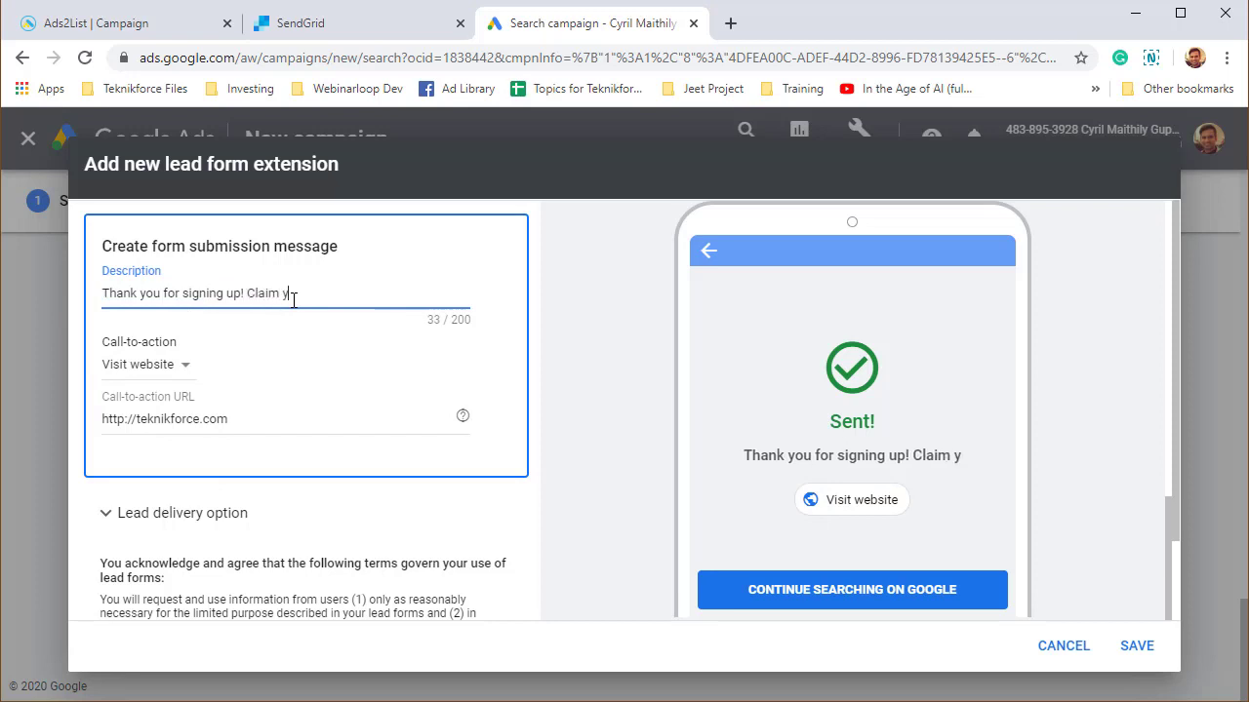
key(BackSpace)
key(BackSpace)
text(r offer)
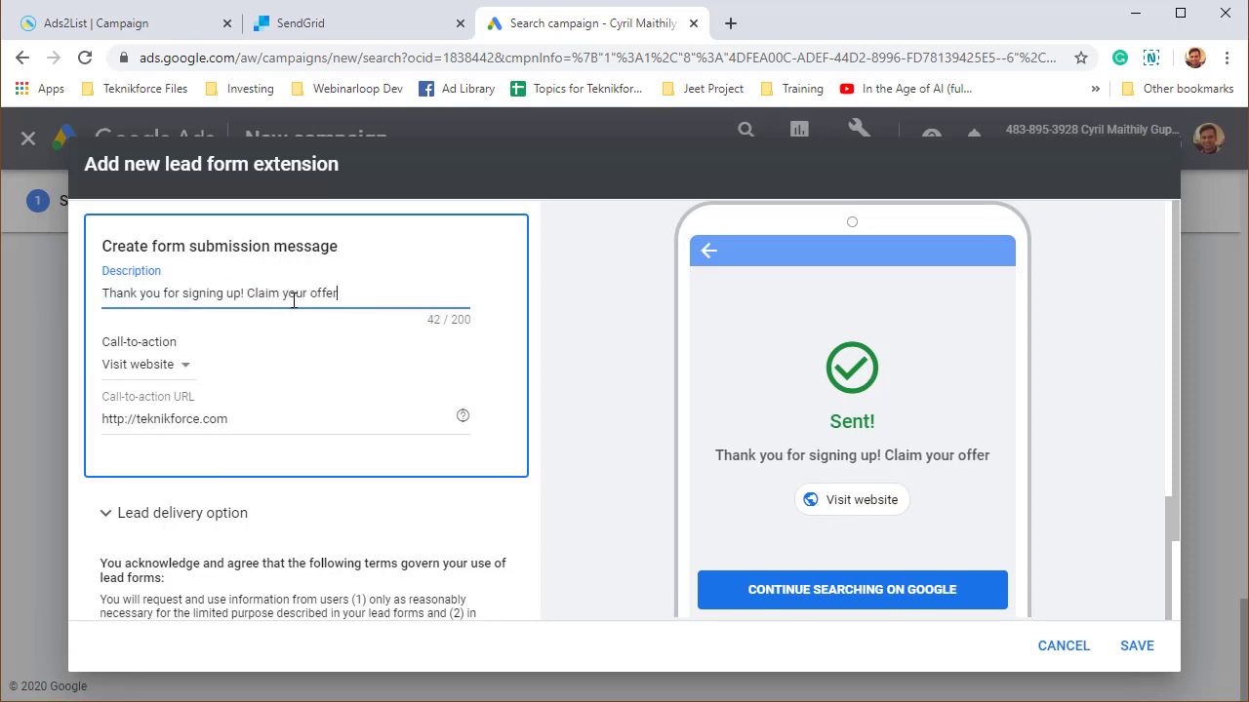
text( using the b)
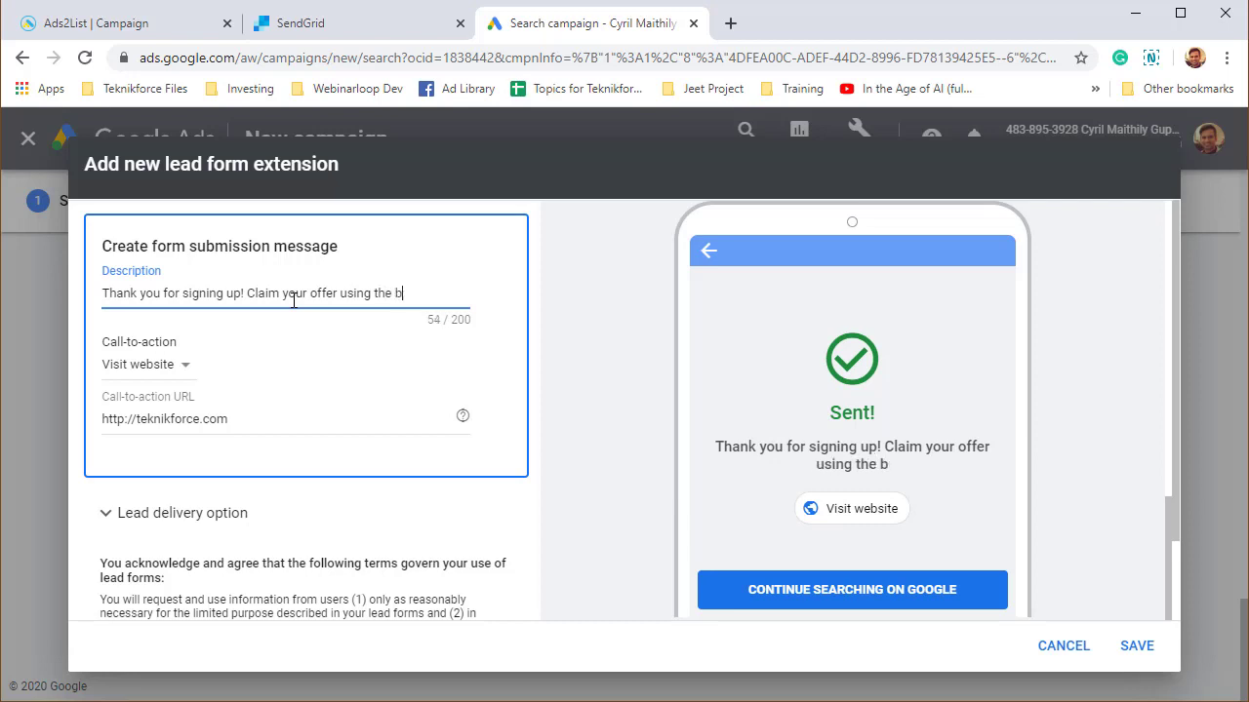
text(utton below.)
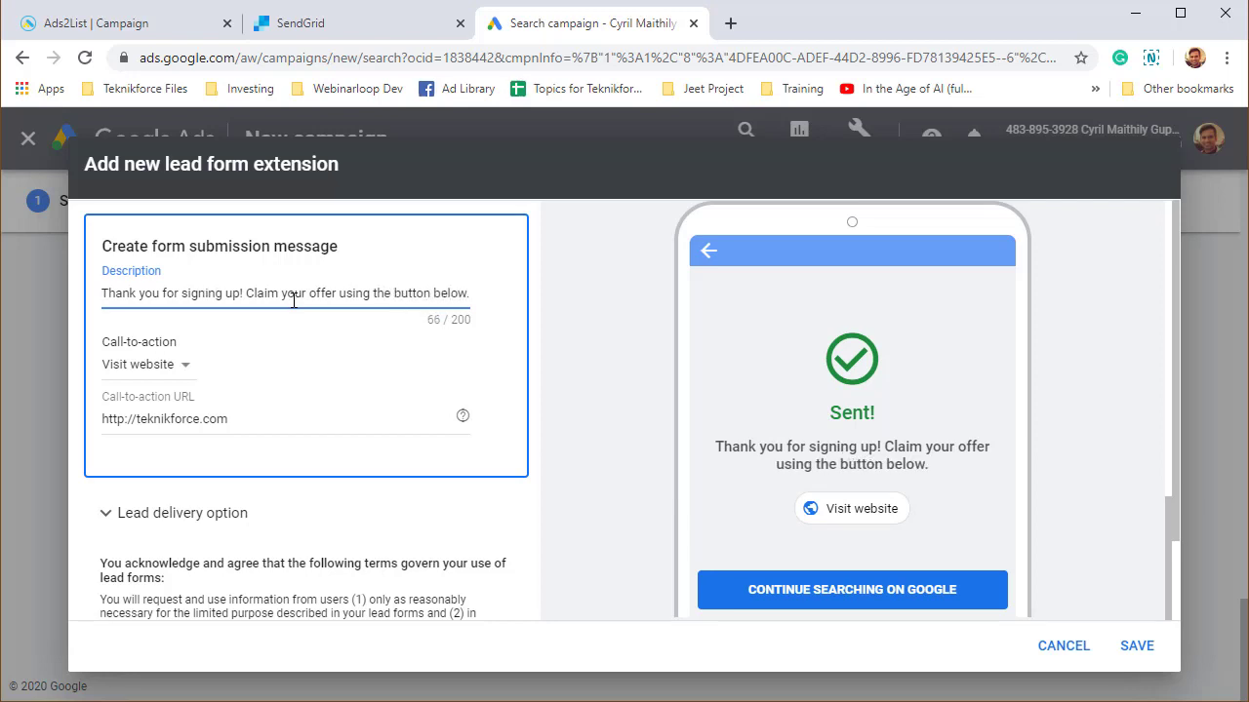
scroll(217, 306, down, 2)
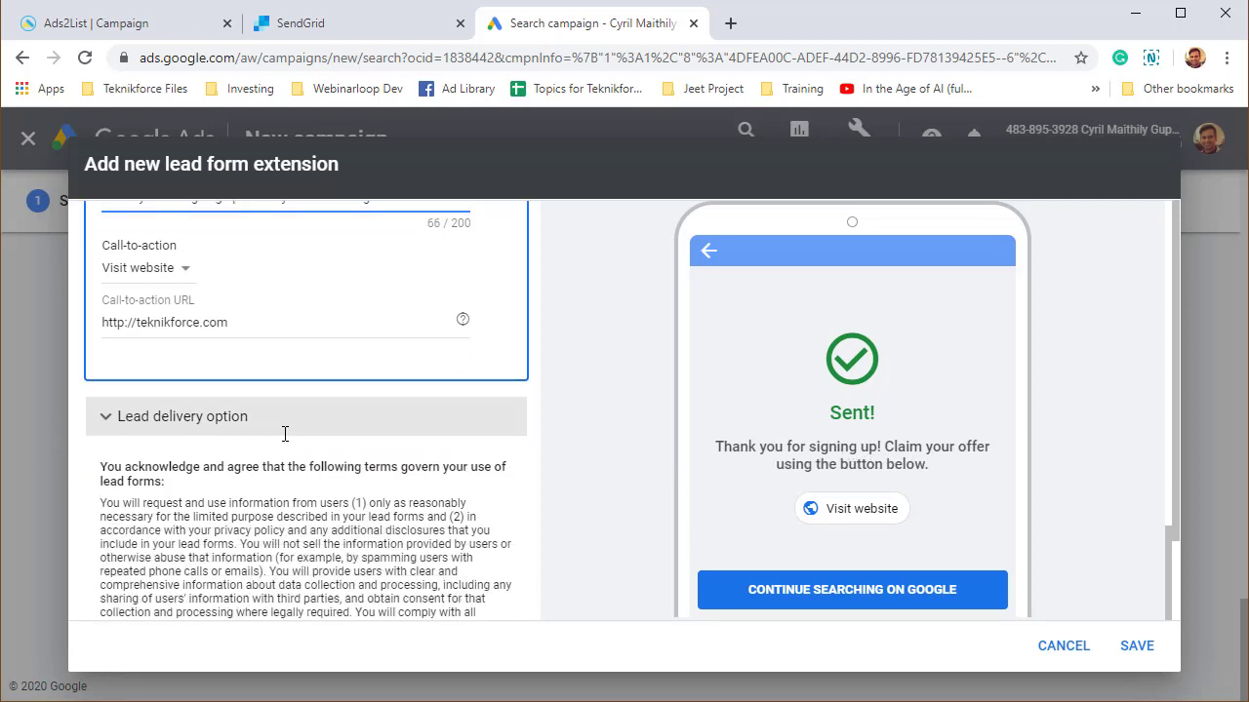
scroll(234, 390, up, 1)
scroll(216, 306, down, 1)
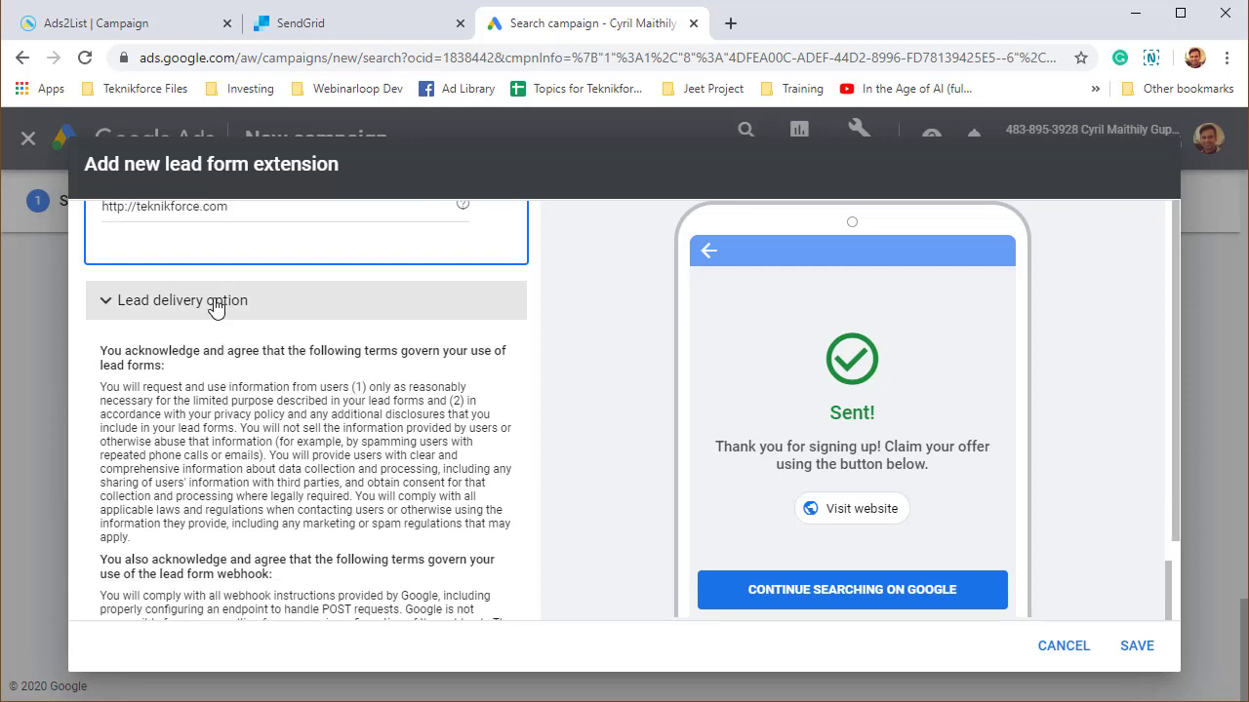
click(216, 302)
- Review the Lead delivery headings for downloading collected leads and webhook lead management, then switch to Ads2List
scroll(231, 352, down, 1)
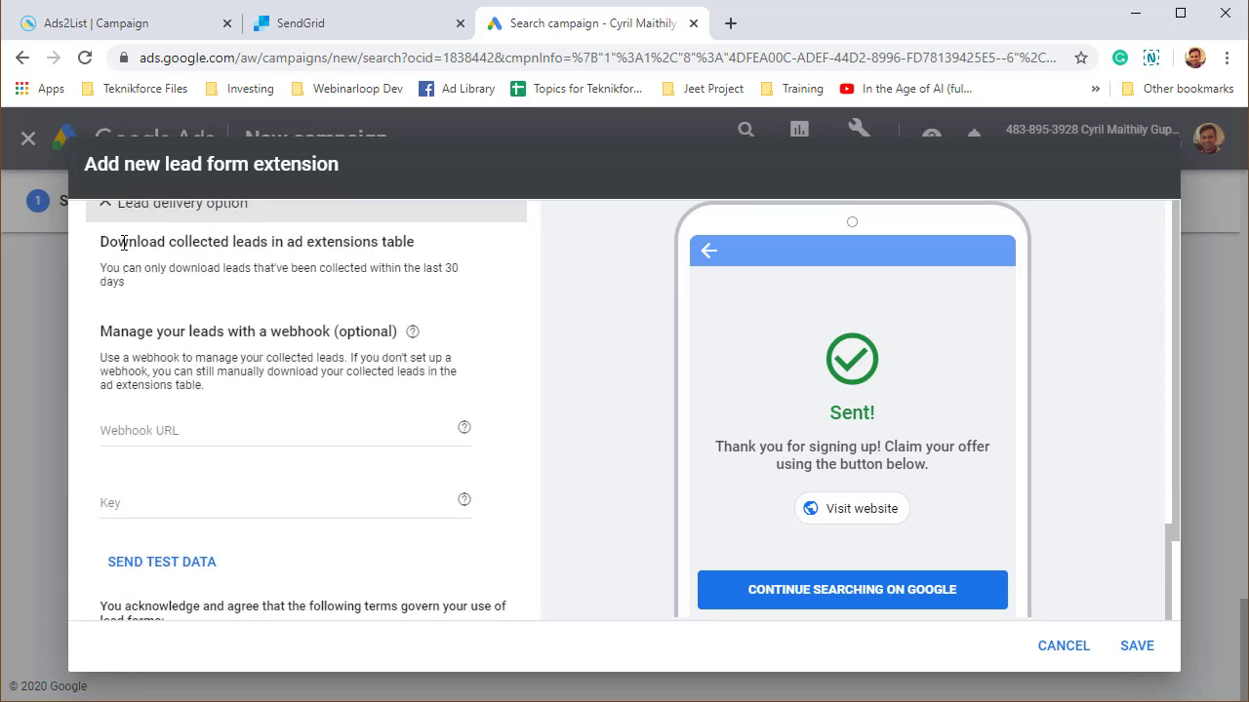
drag(124, 243, 413, 242)
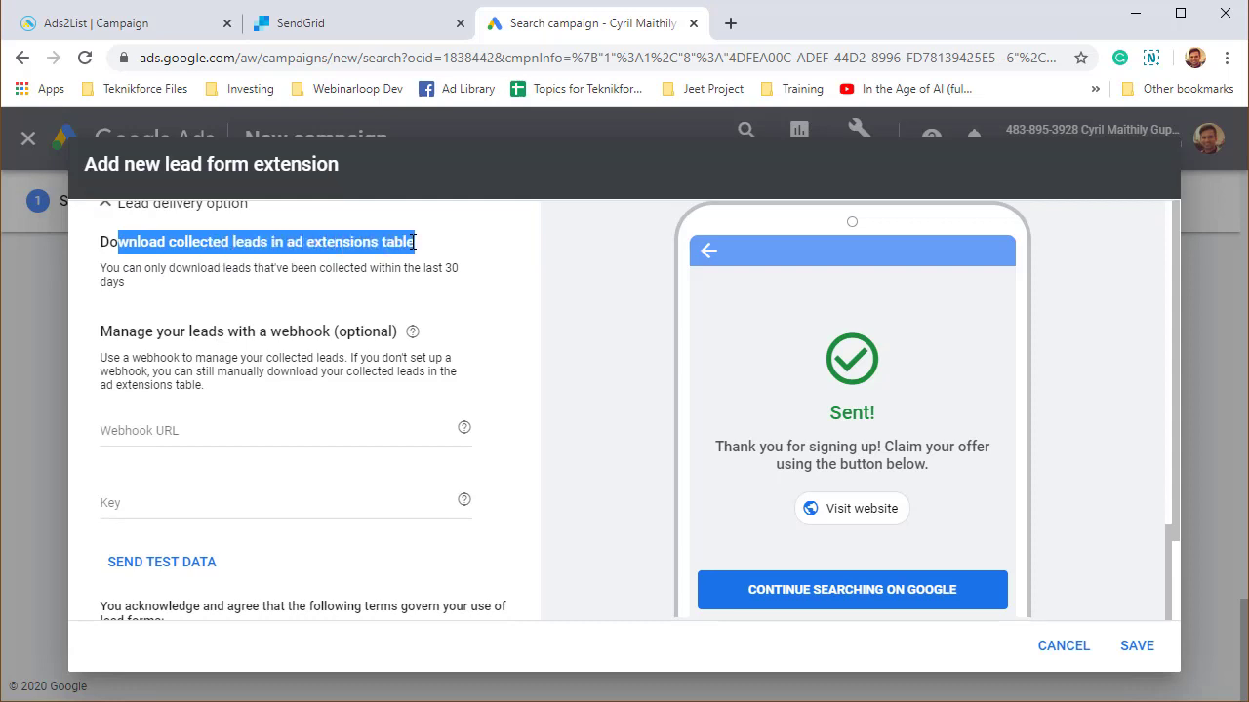
drag(225, 314, 217, 332)
drag(111, 240, 422, 405)
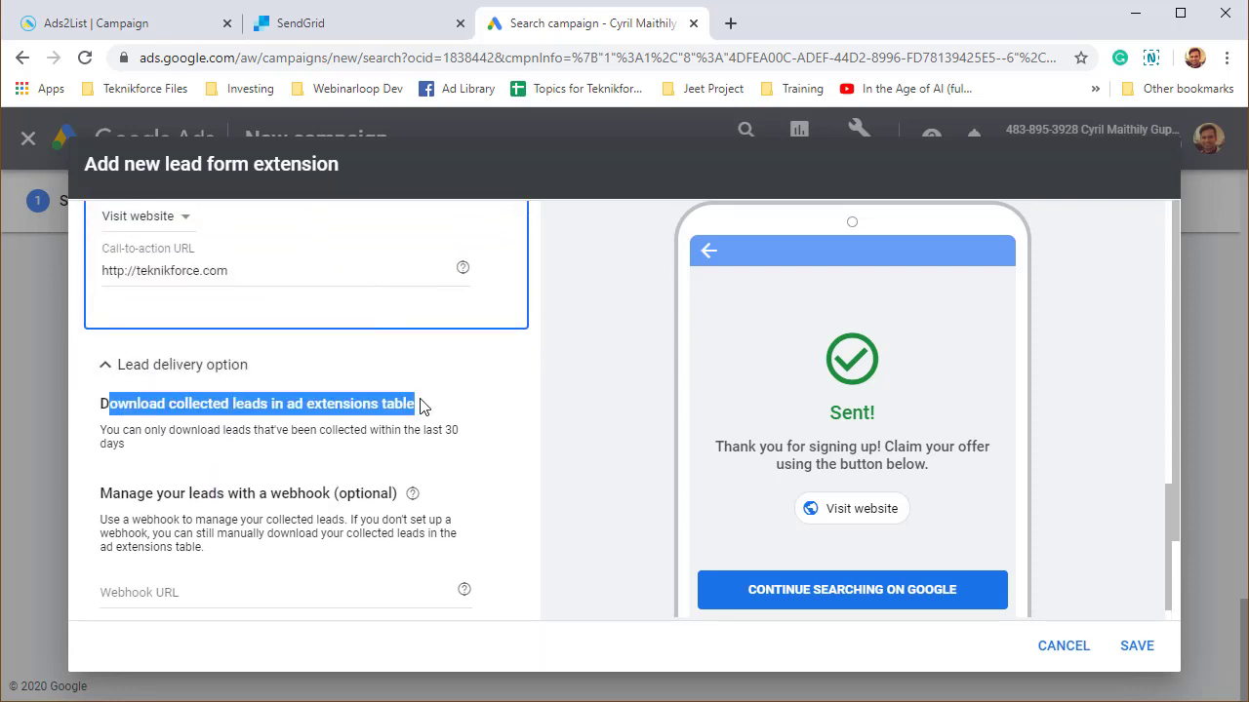
click(393, 459)
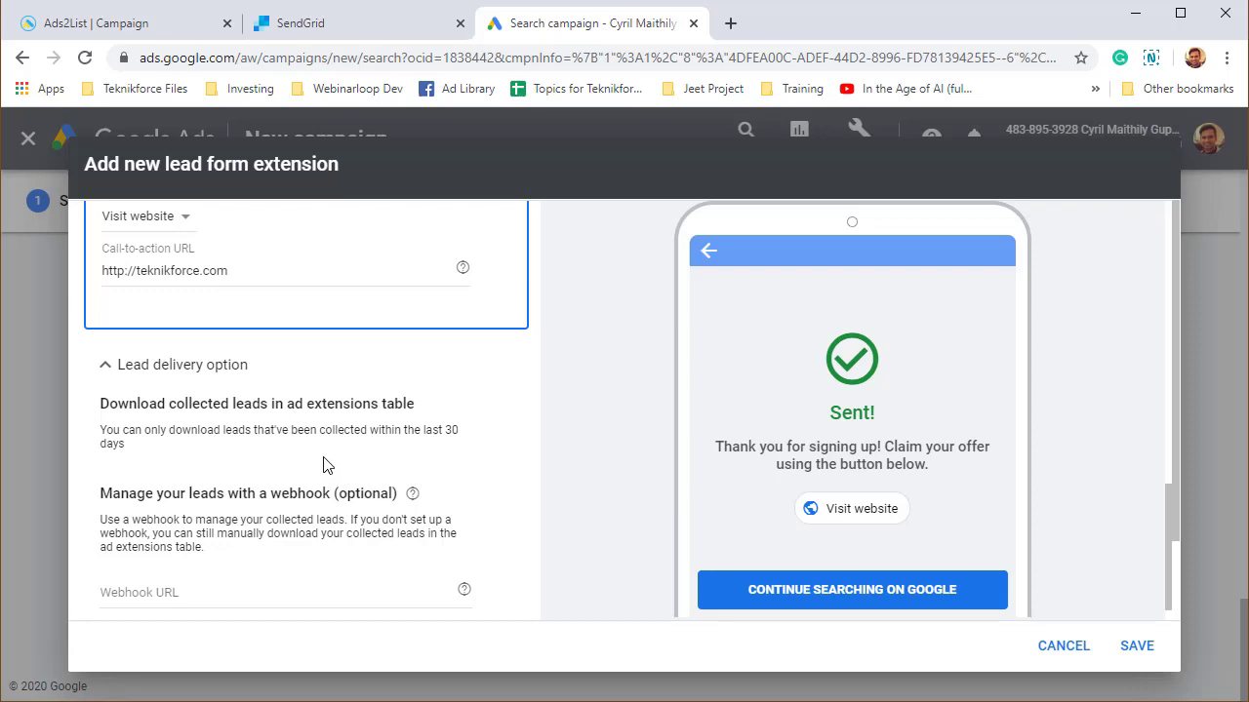
scroll(270, 469, down, 1)
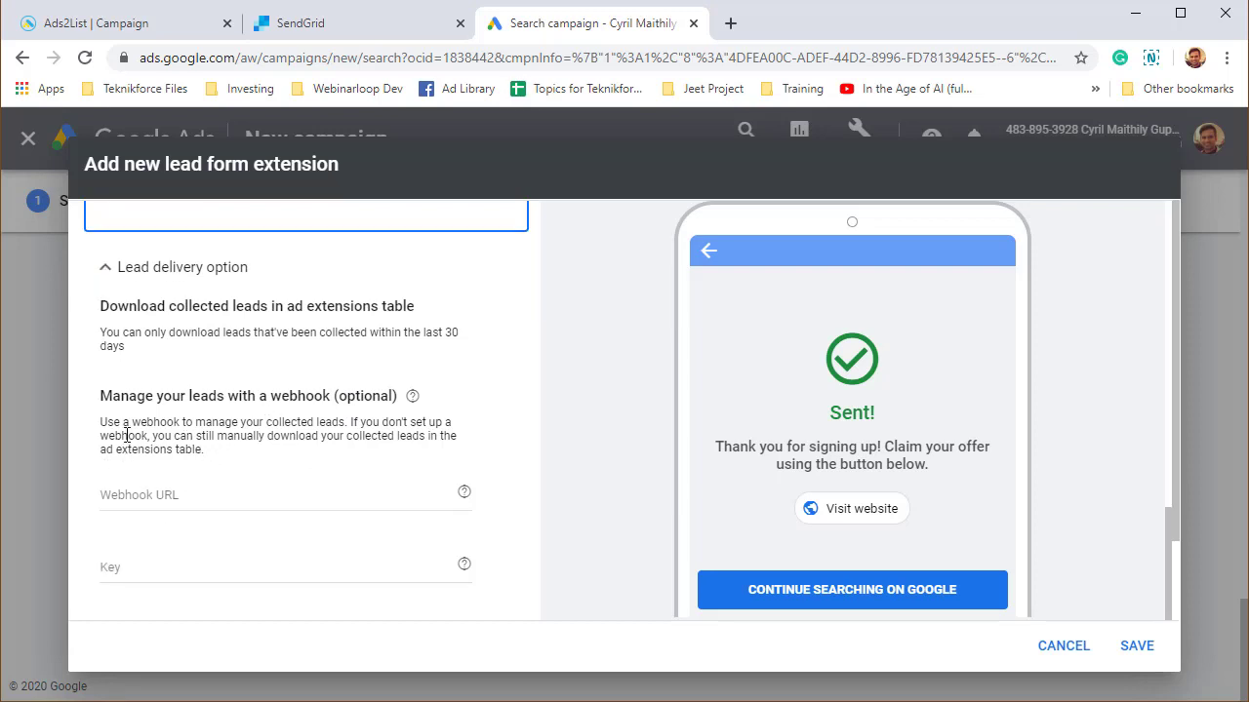
drag(116, 401, 348, 401)
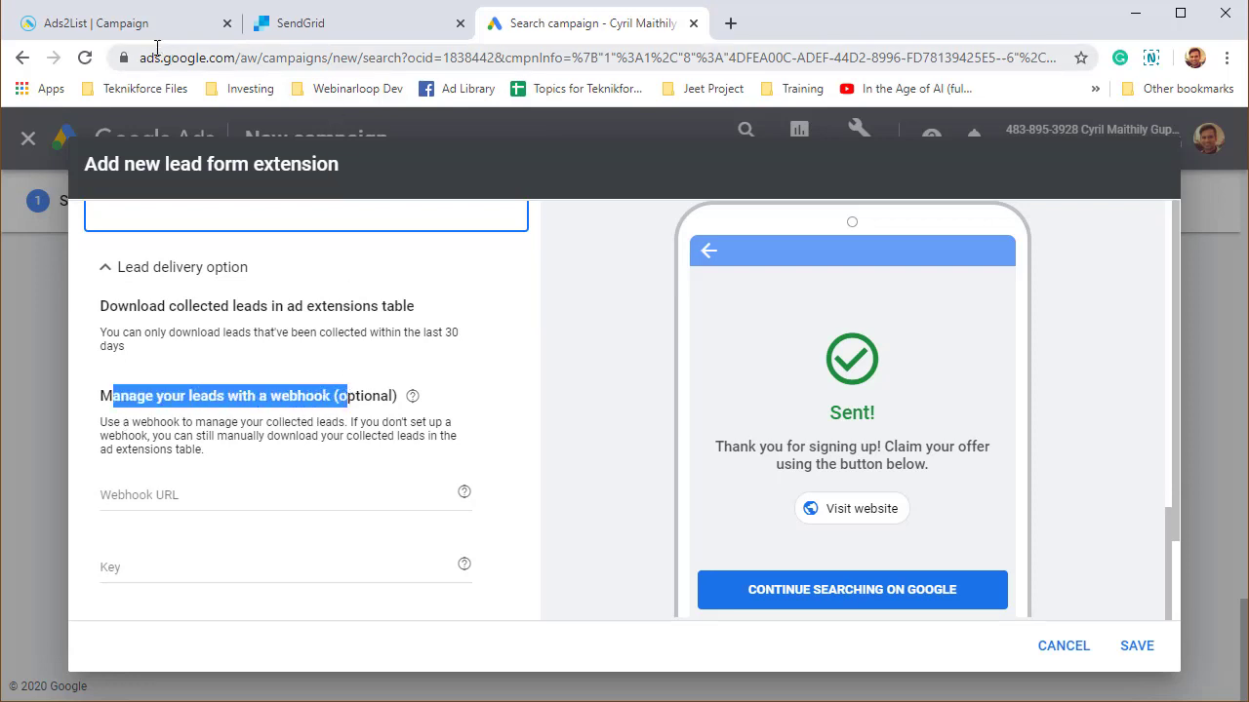
click(96, 22)
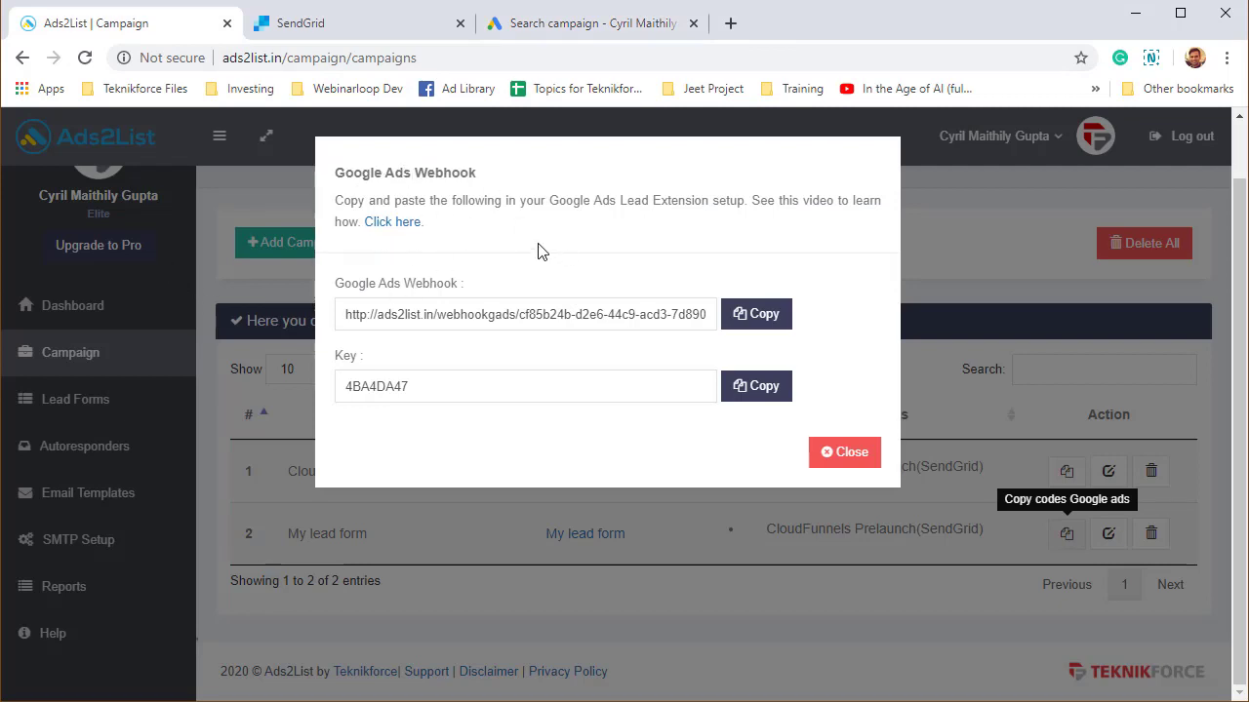
- Copy the Ads2List webhook URL and key into the form's Webhook URL and Key fields
click(724, 327)
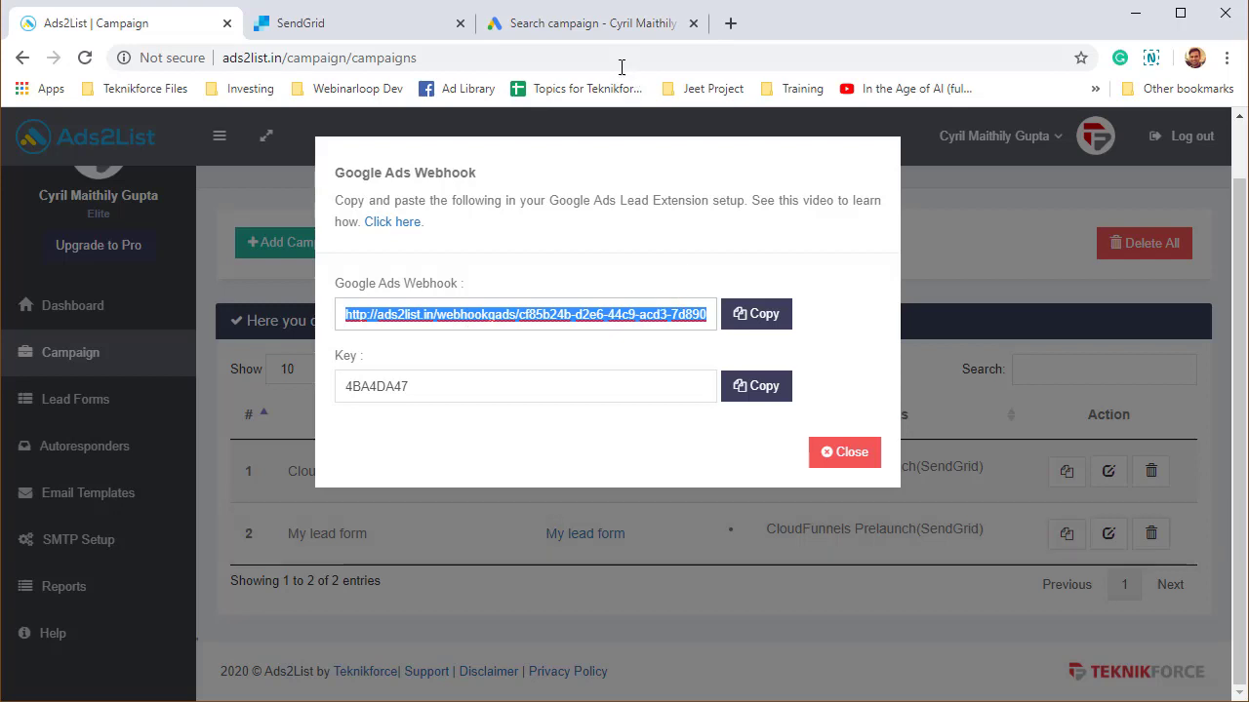
click(524, 22)
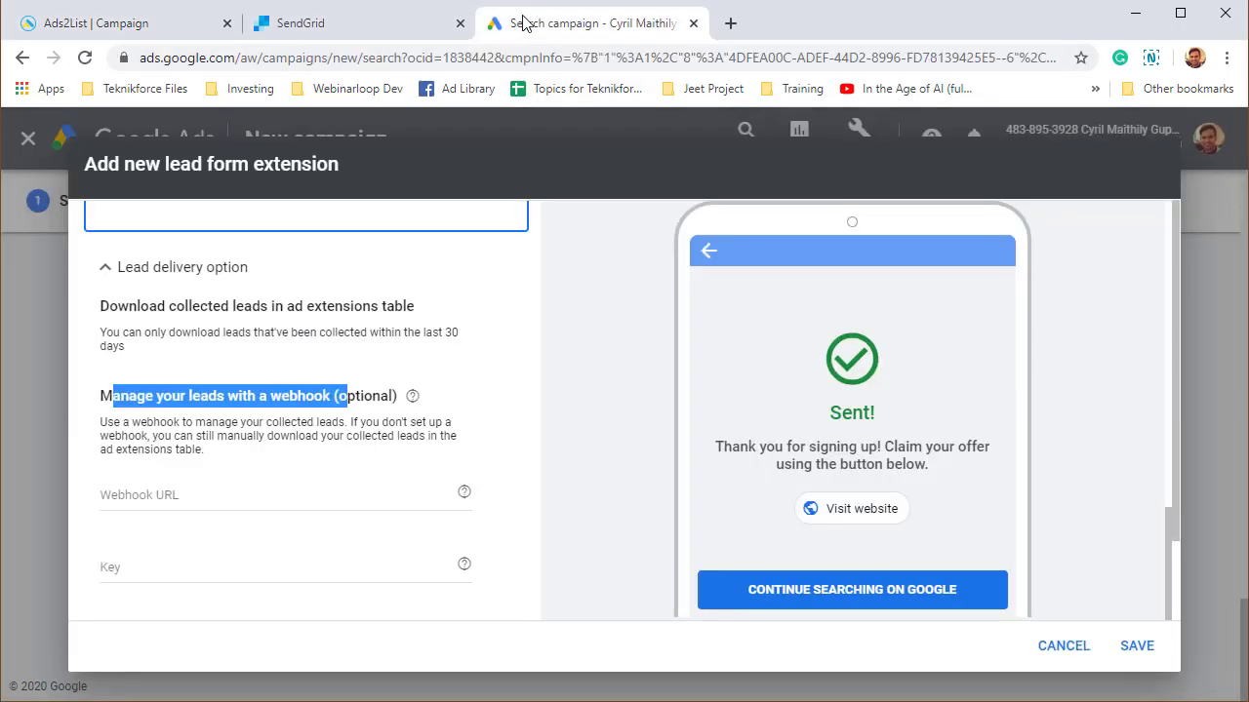
click(273, 498)
key(ctrl+v)
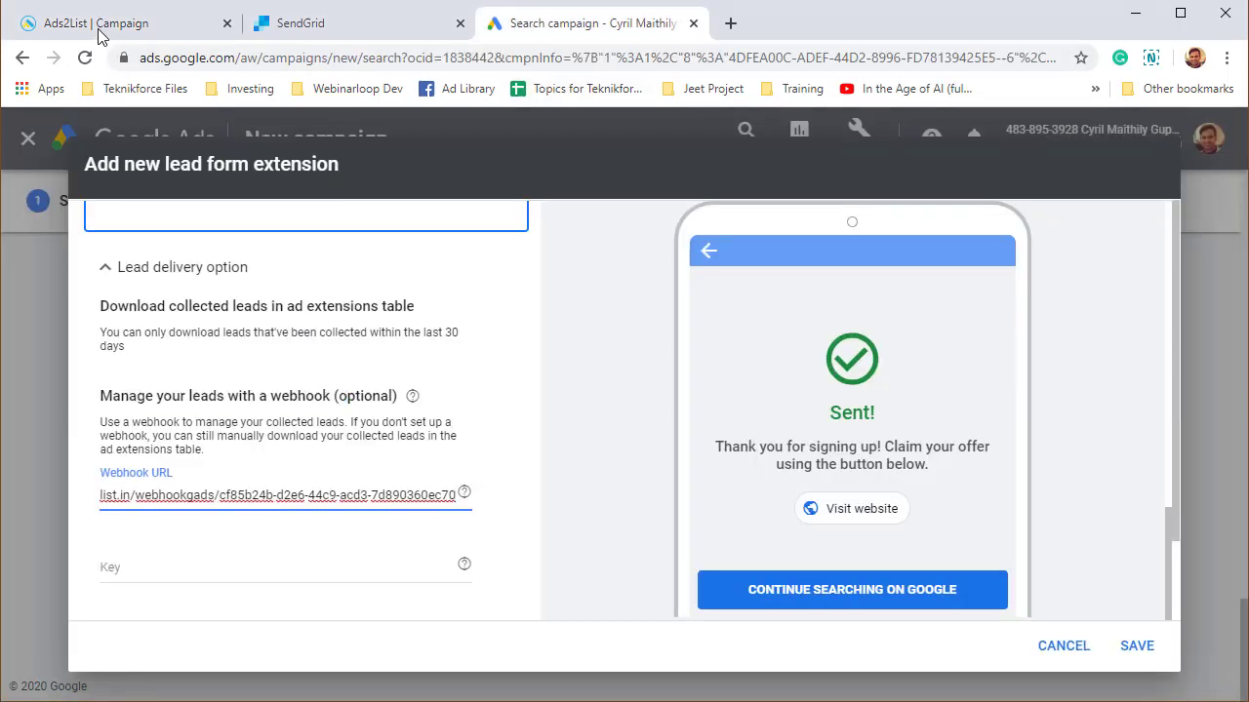
click(98, 31)
double_click(404, 385)
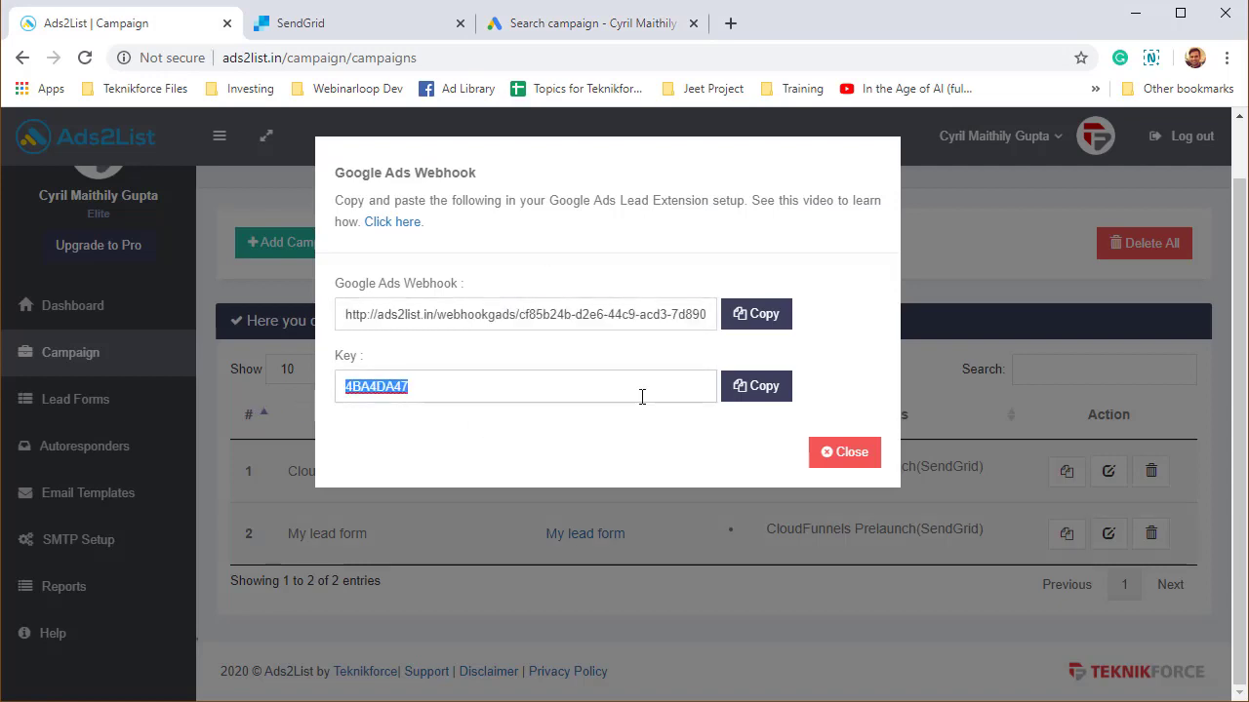
click(753, 388)
click(597, 39)
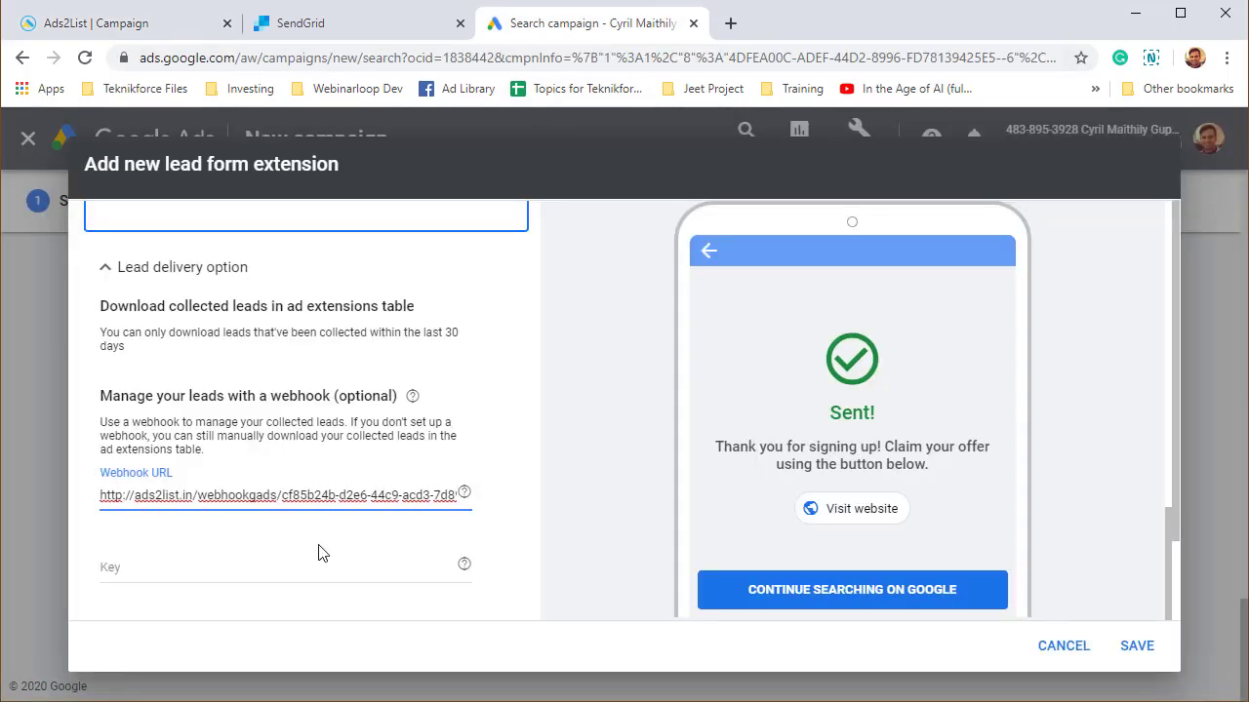
click(322, 573)
key(ctrl+v)
- Send test data, confirm it was sent, and save the lead form extension
scroll(341, 530, down, 2)
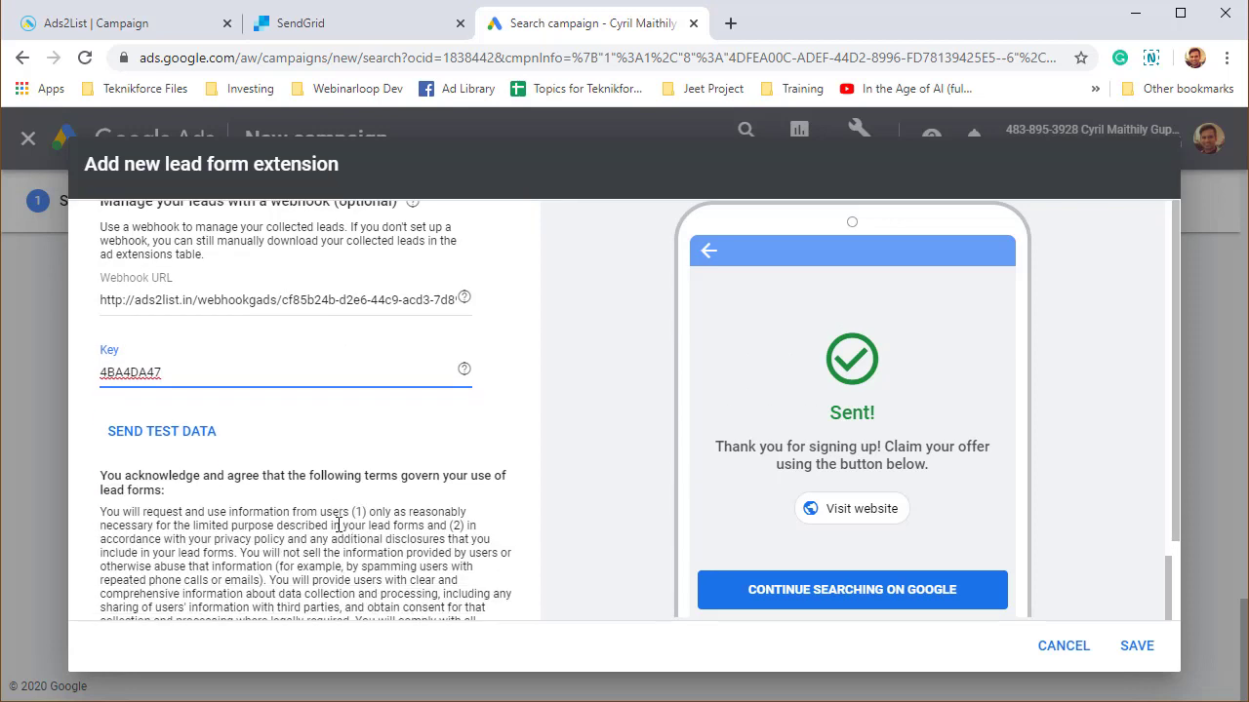
click(190, 445)
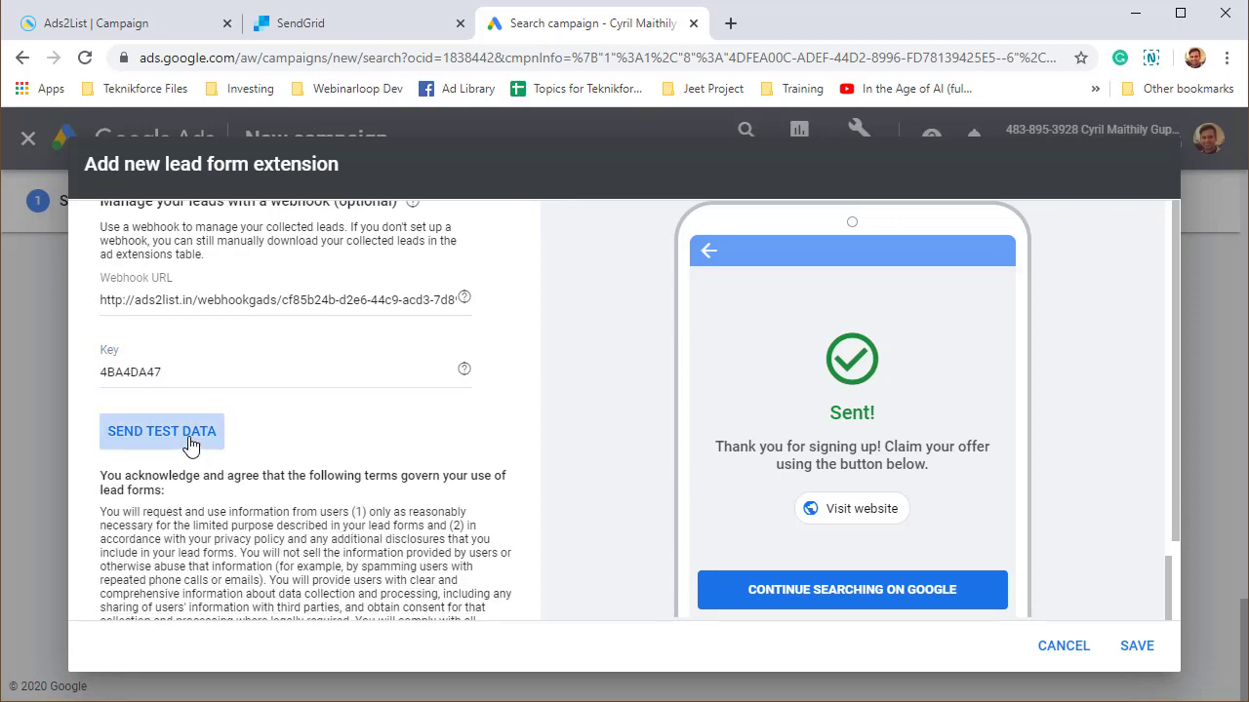
scroll(115, 427, down, 1)
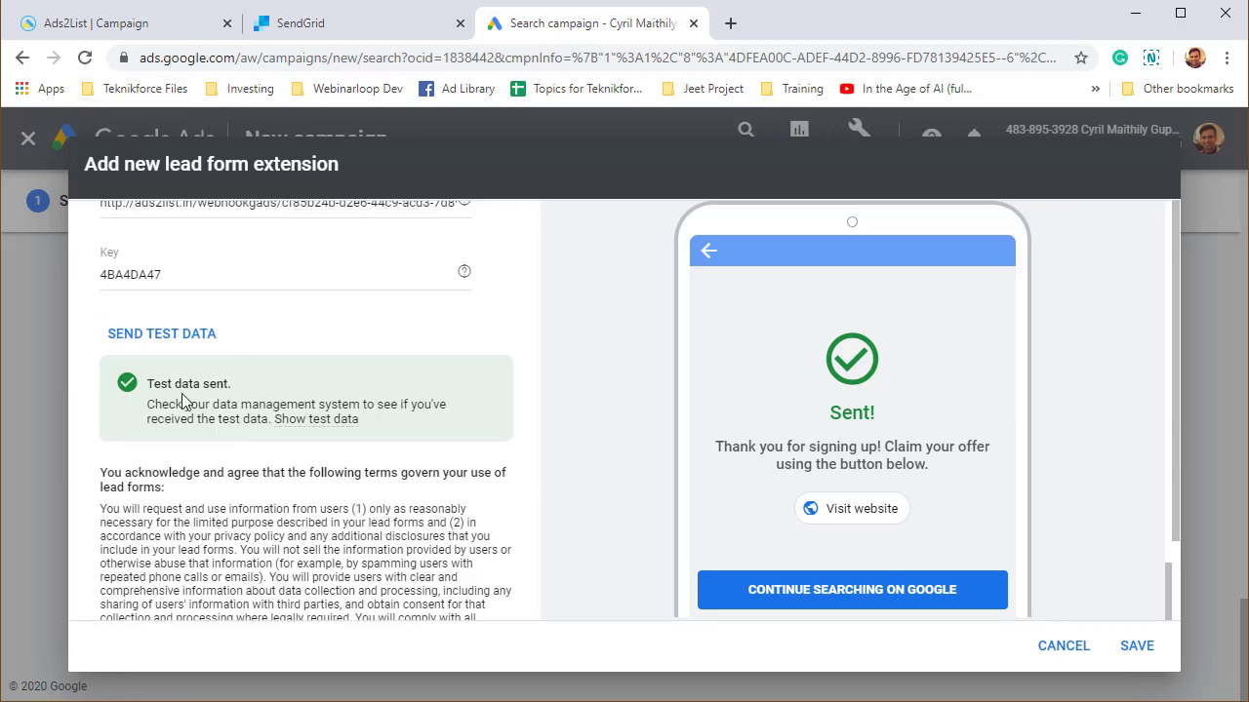
triple_click(172, 409)
click(146, 398)
scroll(364, 475, down, 1)
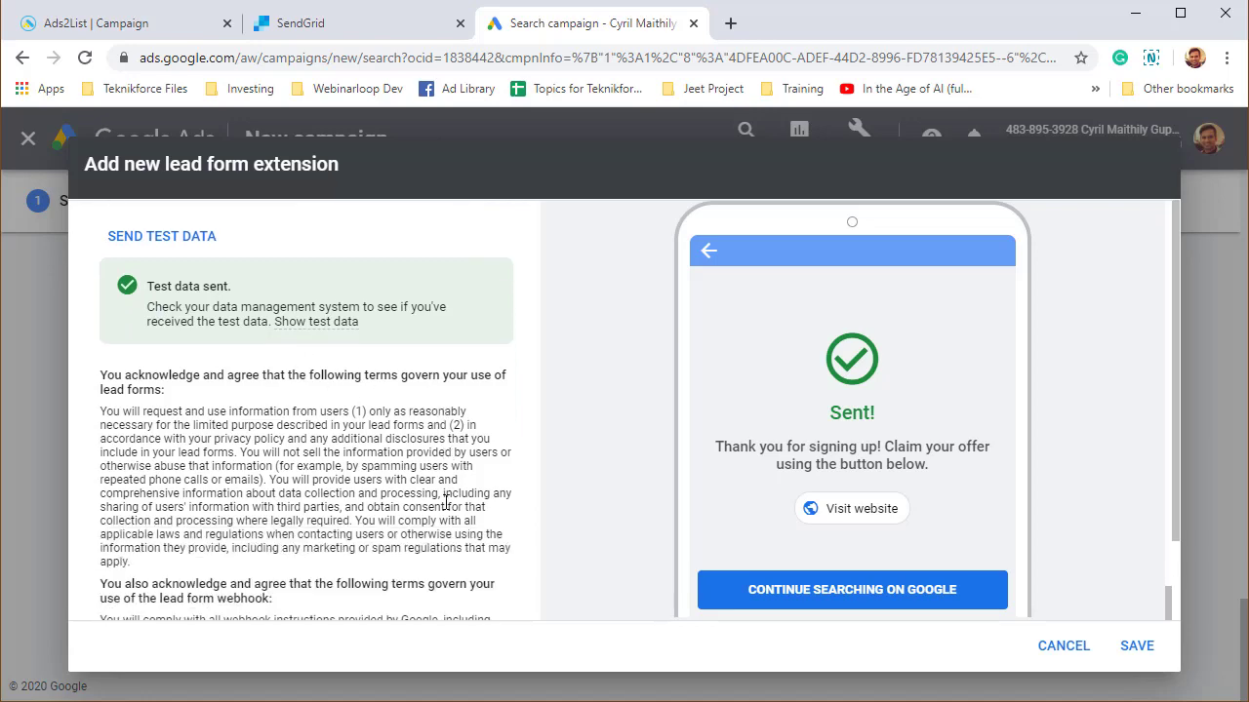
click(1135, 646)
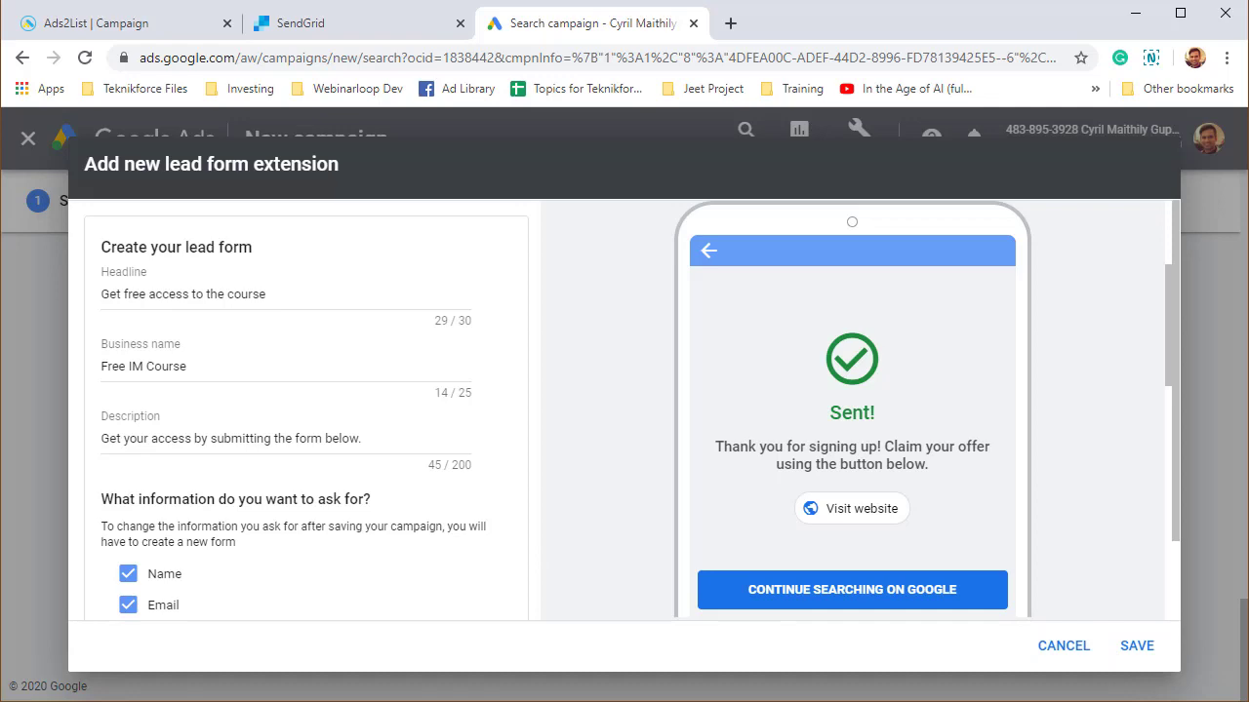
- Cancel an early exit and proceed past the campaign settings step
scroll(498, 423, down, 4)
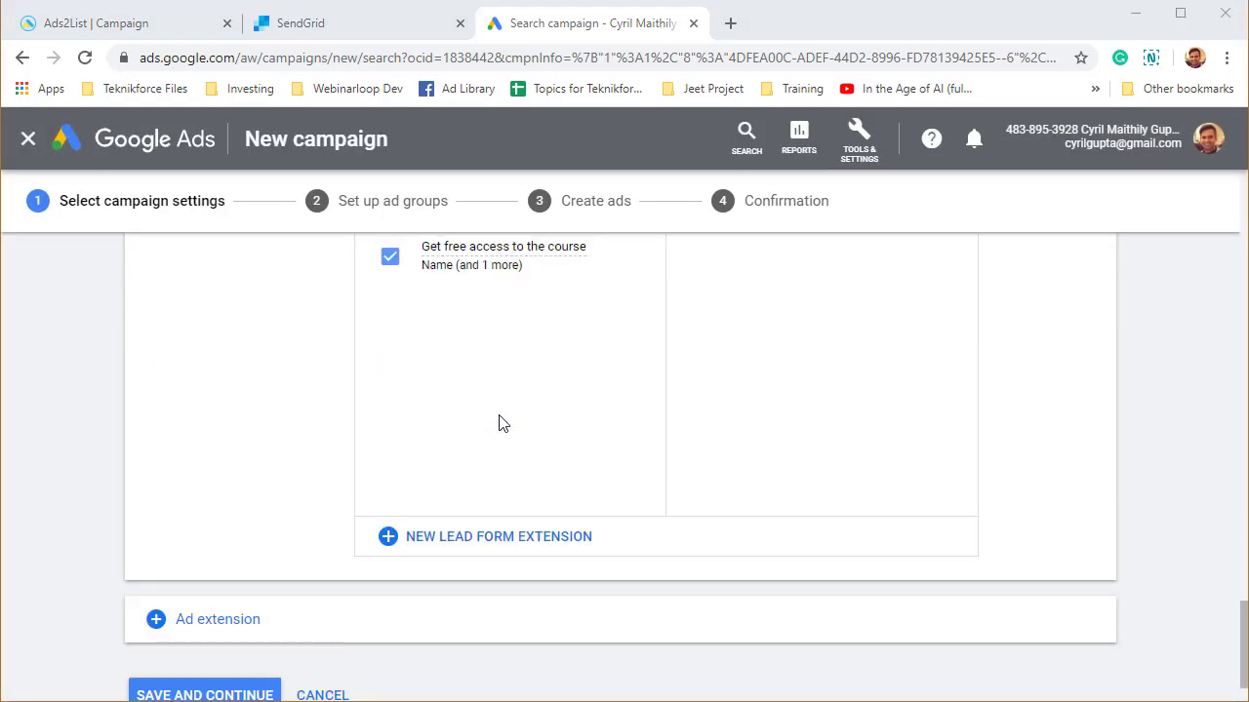
scroll(499, 348, up, 15)
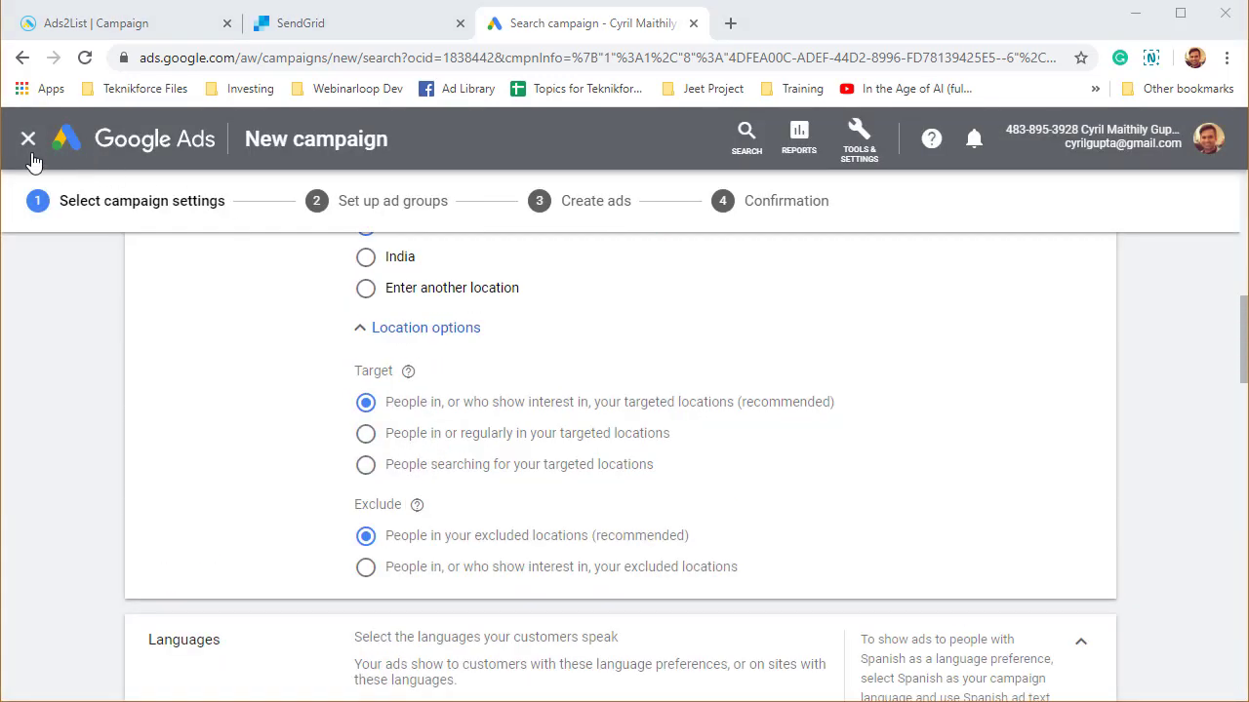
click(28, 140)
click(815, 440)
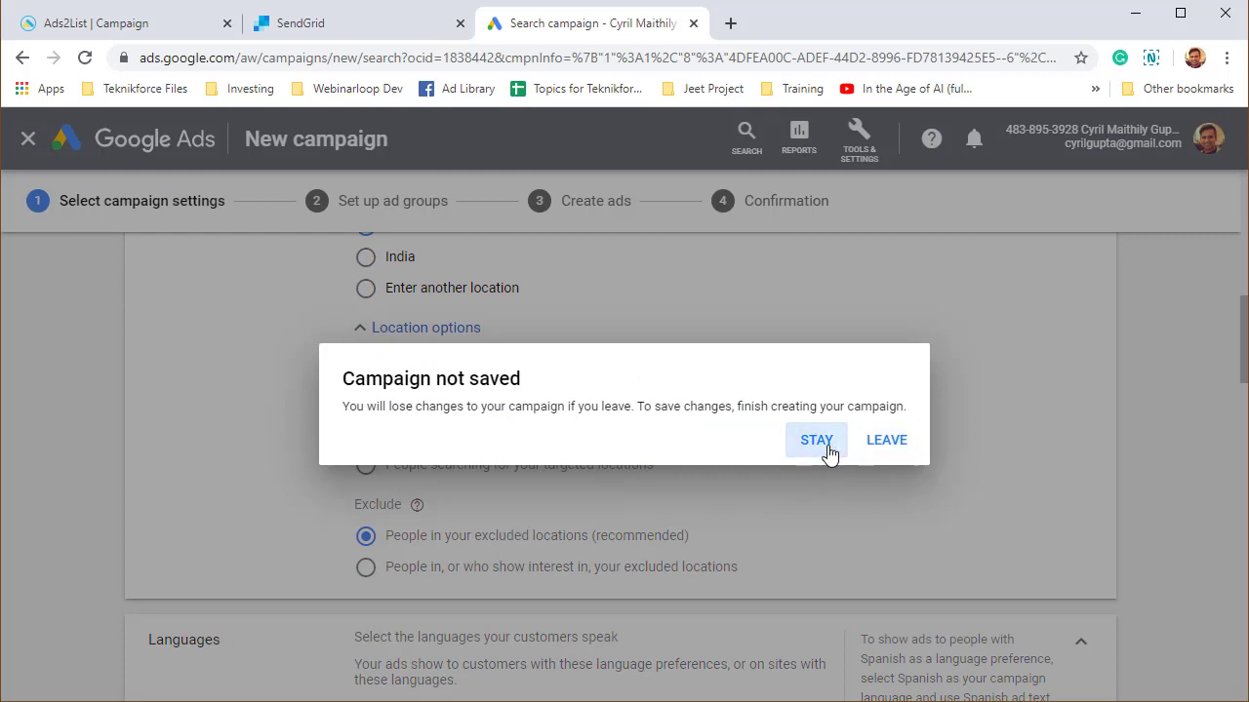
scroll(829, 454, down, 15)
click(343, 611)
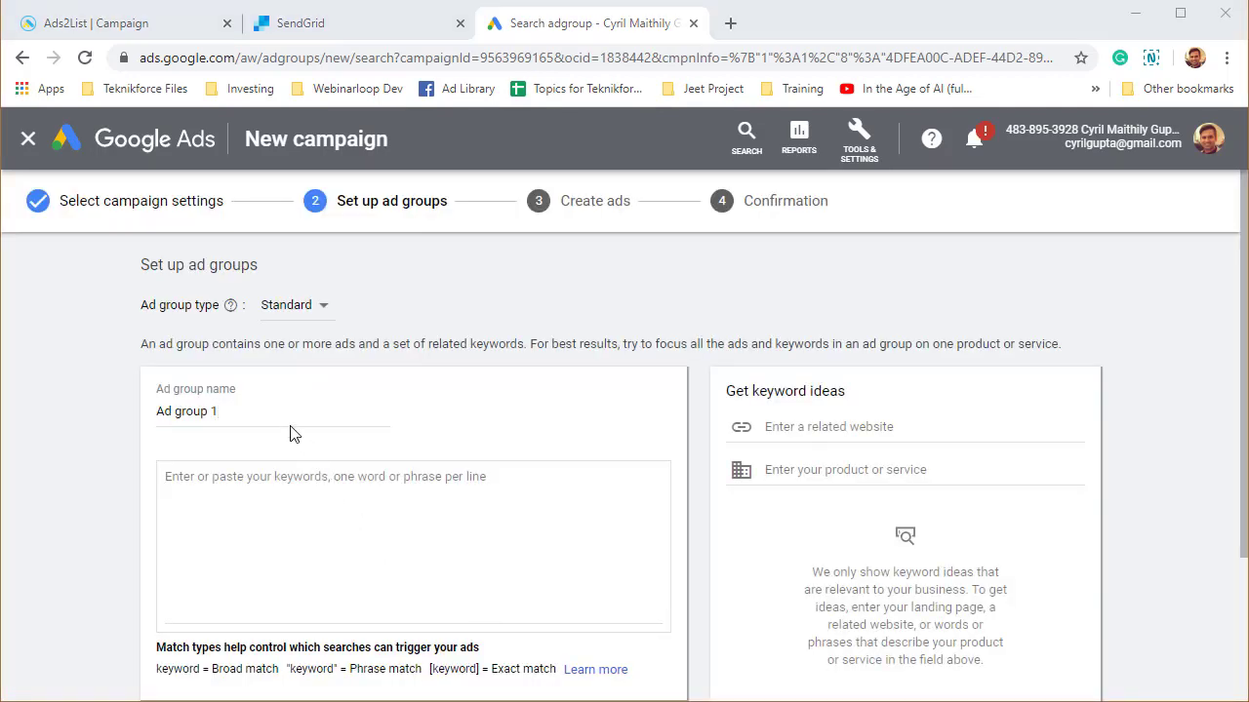
- Leave the campaign setup at the ad-groups step without saving
click(207, 447)
click(368, 555)
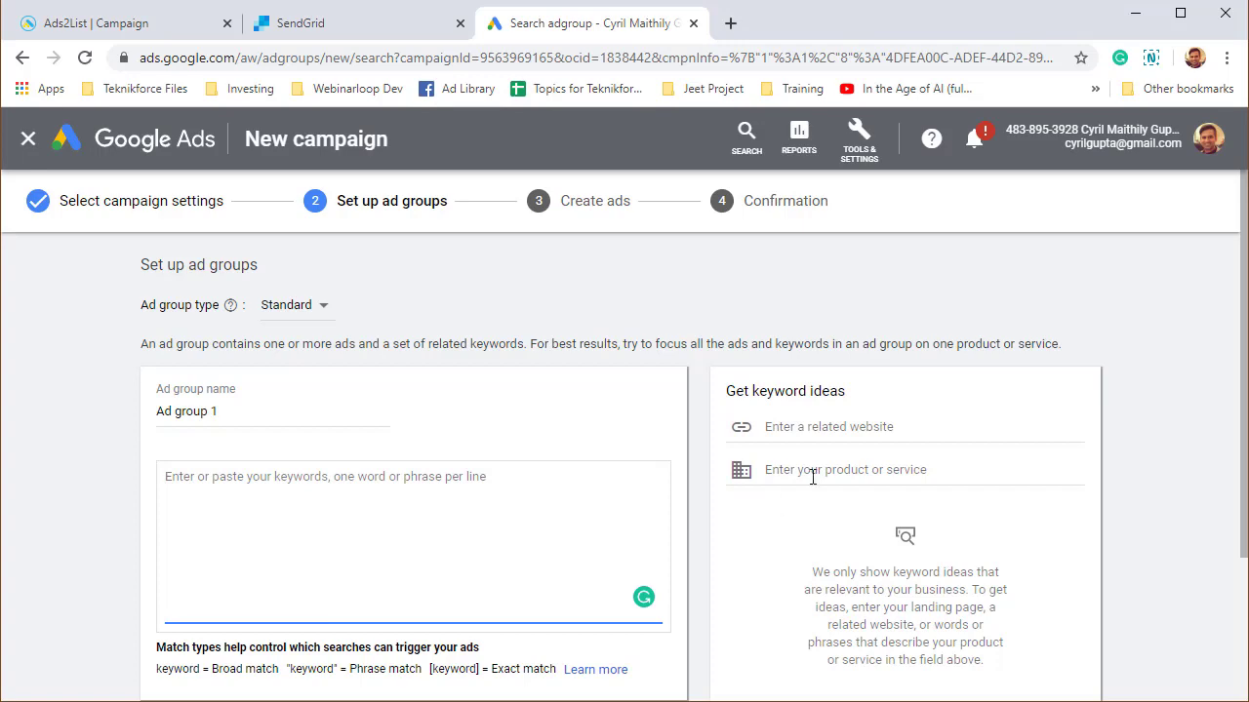
scroll(365, 499, down, 2)
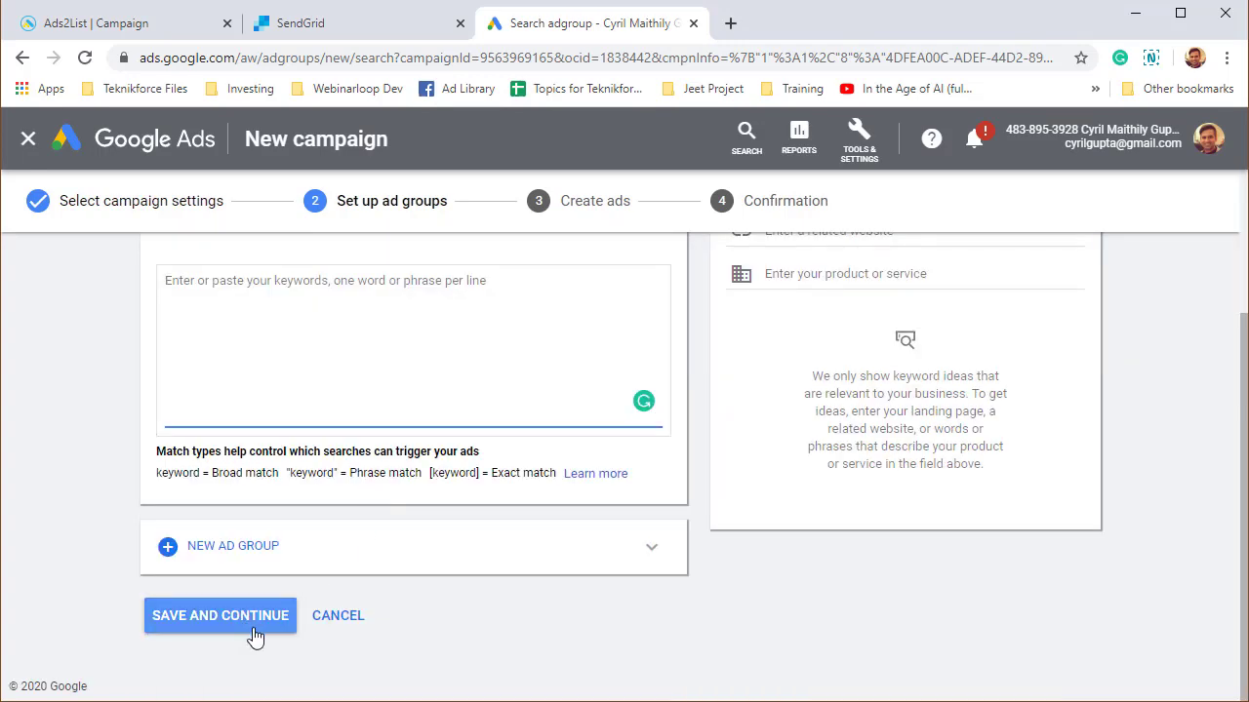
click(30, 144)
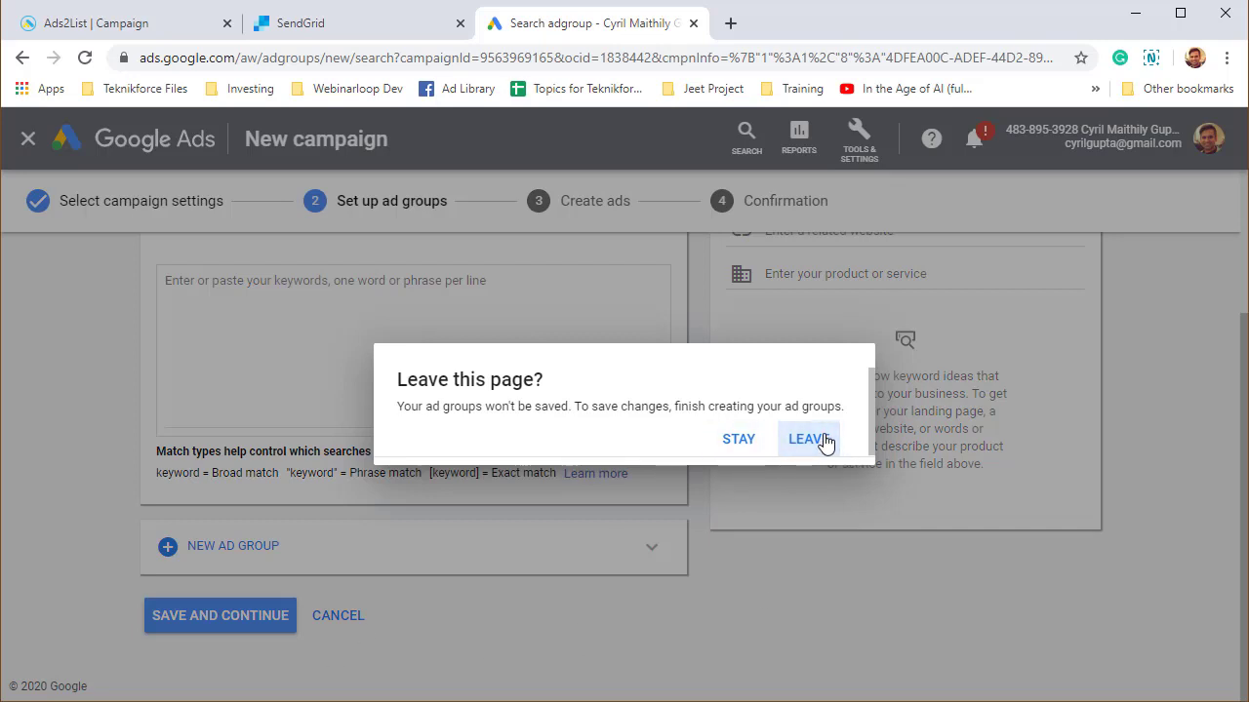
click(791, 440)
- Close the Google Ads Webhook dialog in Ads2List and open My lead form's leads
click(168, 27)
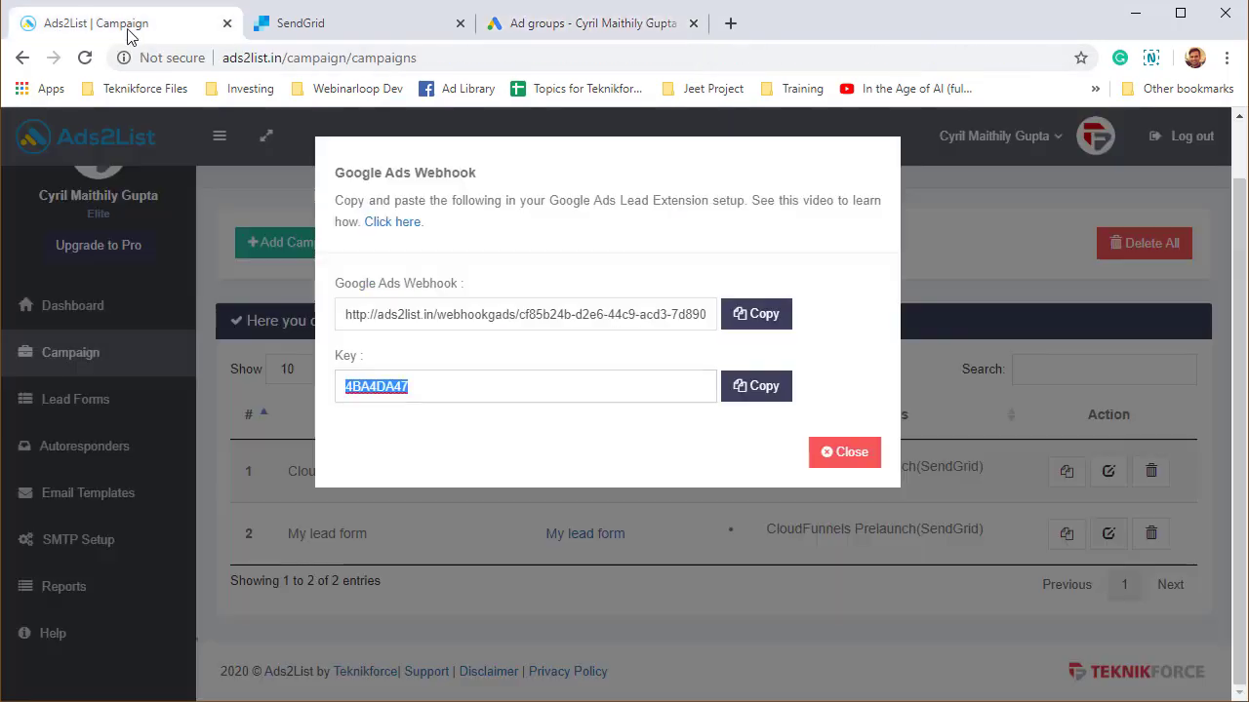
click(864, 466)
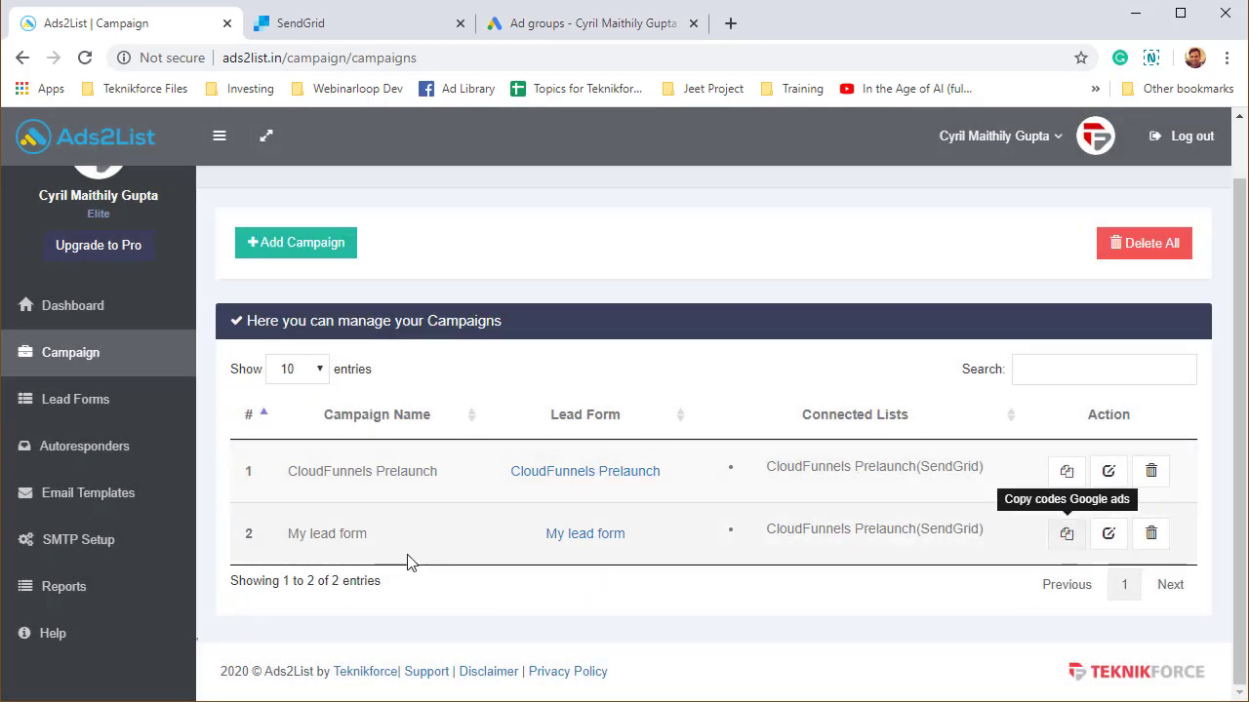
click(583, 535)
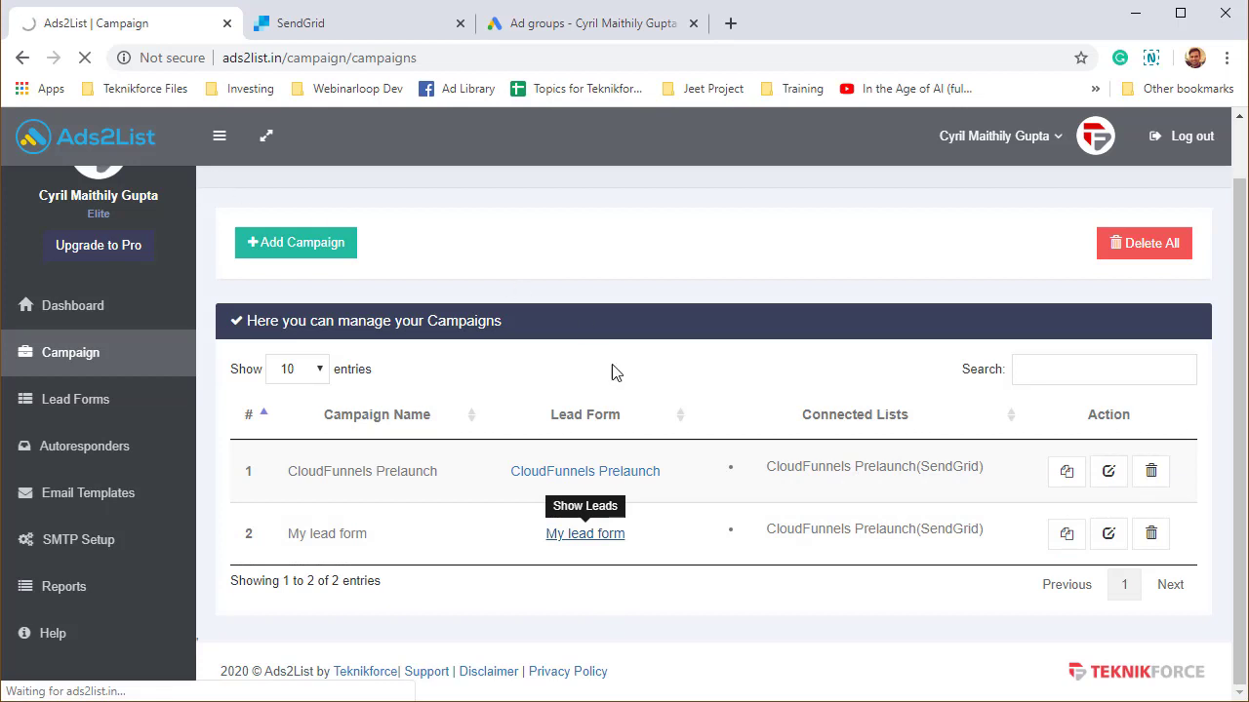
- Highlight the test lead's email, name, created date March,05,2020, campaign and form
scroll(499, 560, down, 1)
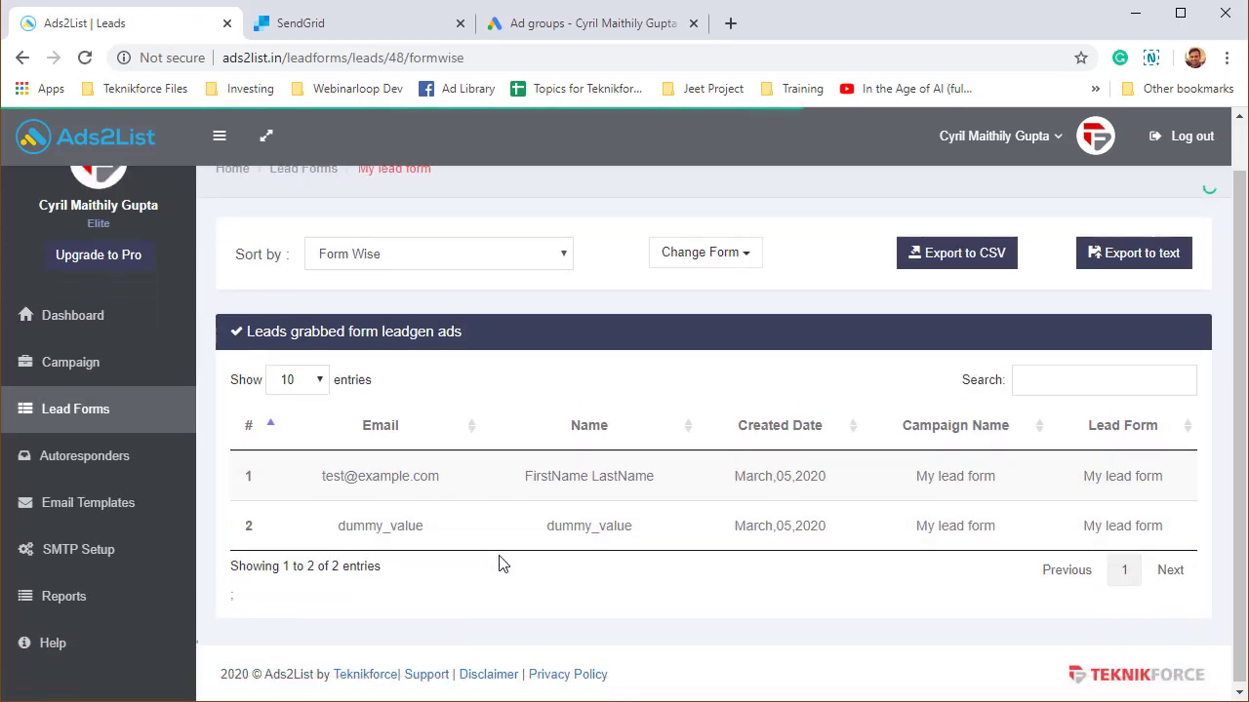
drag(356, 474, 864, 465)
click(454, 510)
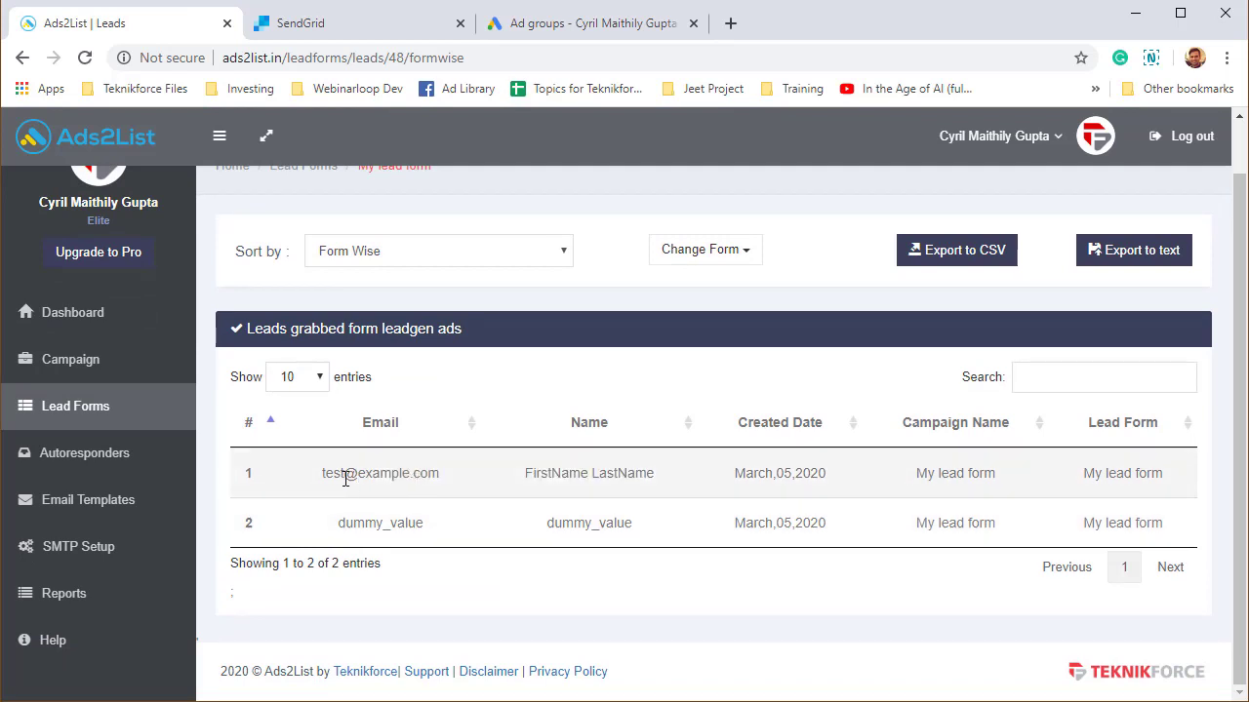
drag(345, 478, 619, 465)
click(521, 488)
drag(533, 476, 845, 460)
click(785, 482)
drag(765, 475, 871, 470)
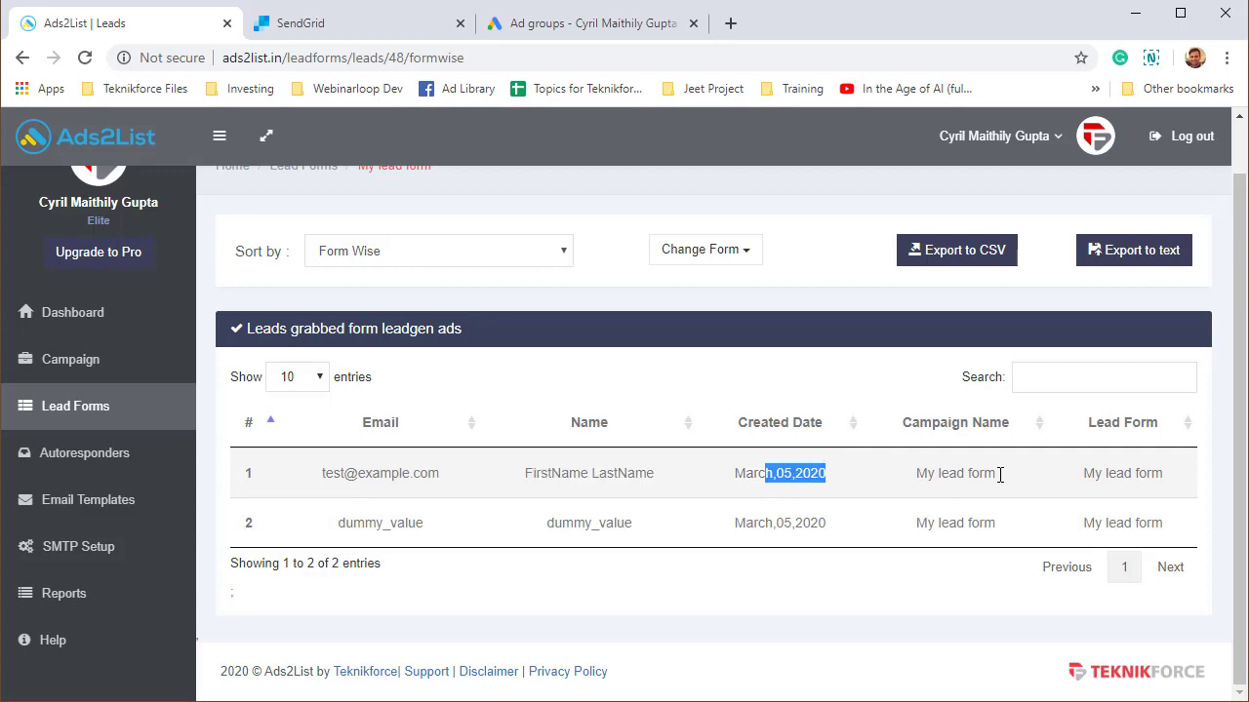
drag(1138, 476, 326, 488)
click(325, 488)
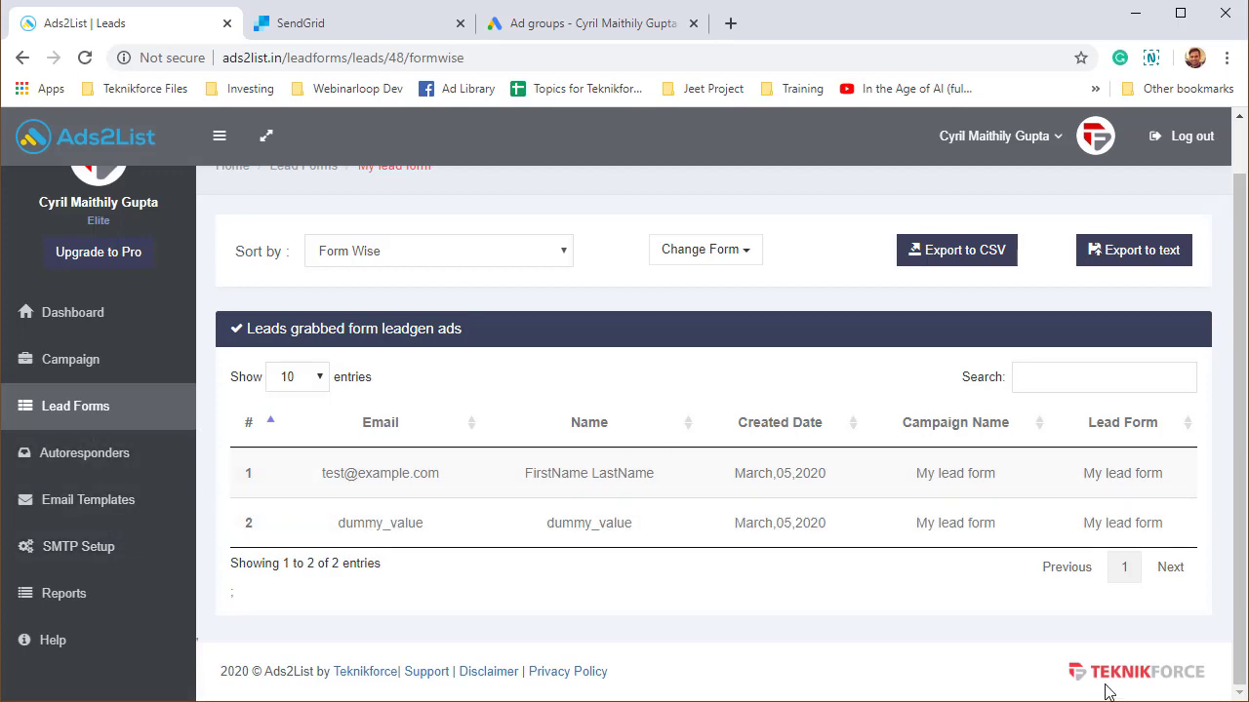
scroll(943, 678, up, 1)
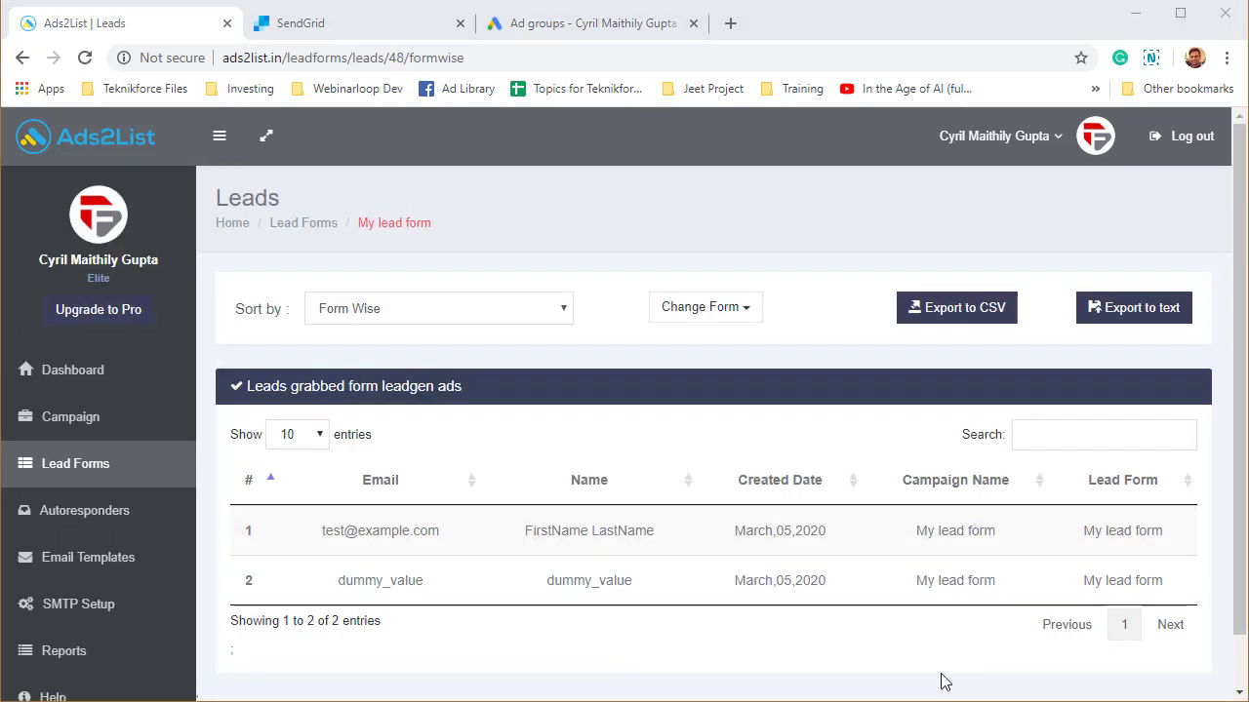
- Show SendGrid's CloudFunnels Prelaunch list and highlight the synced test contact added 03/05/2020
click(290, 24)
scroll(494, 351, up, 2)
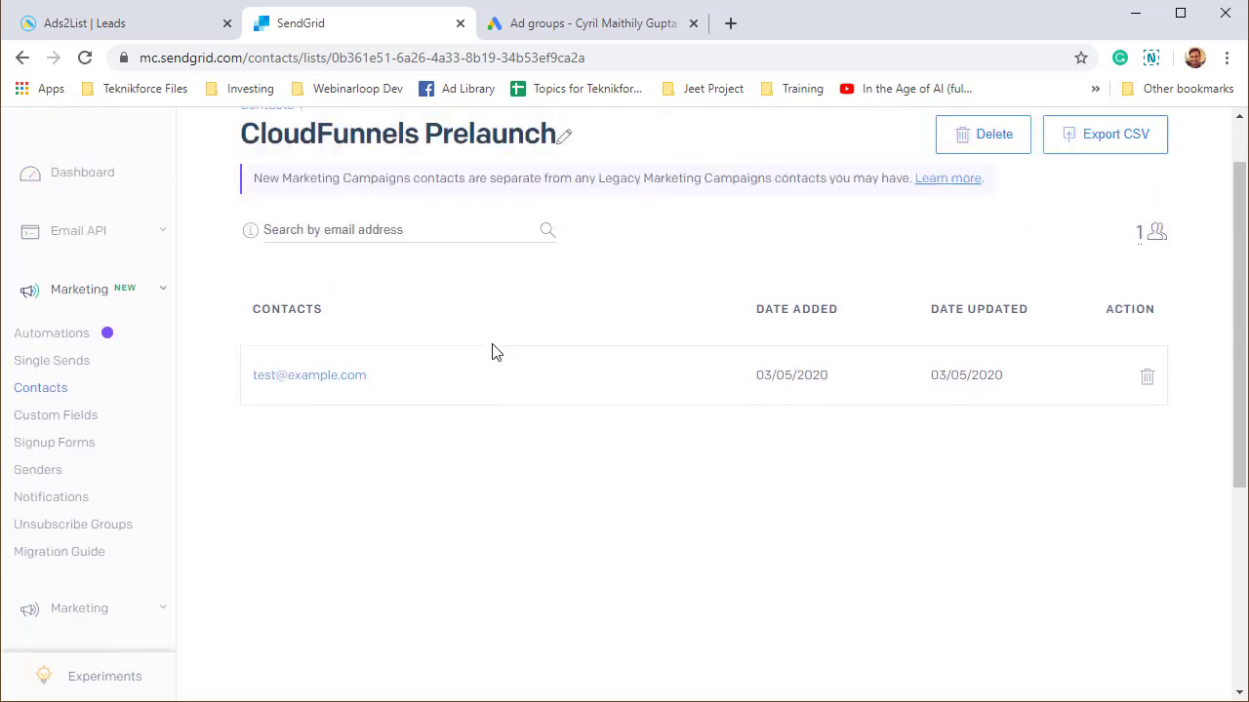
drag(283, 222, 490, 223)
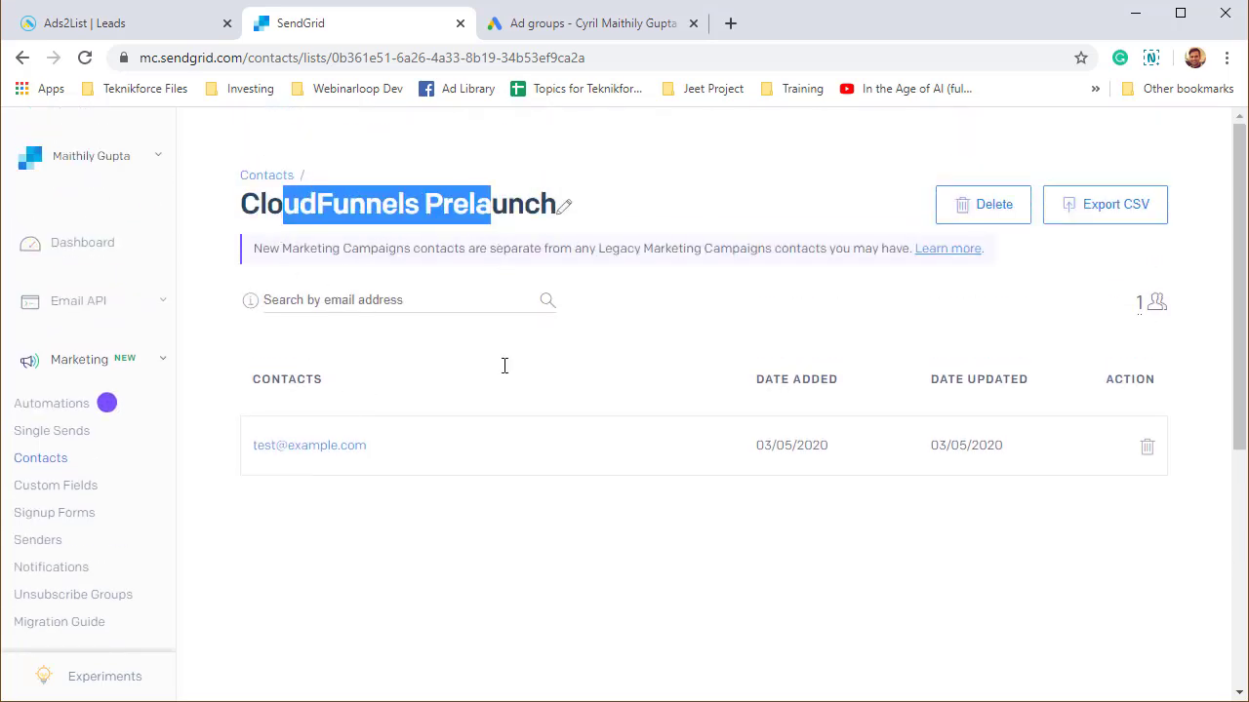
drag(434, 499, 258, 481)
click(251, 484)
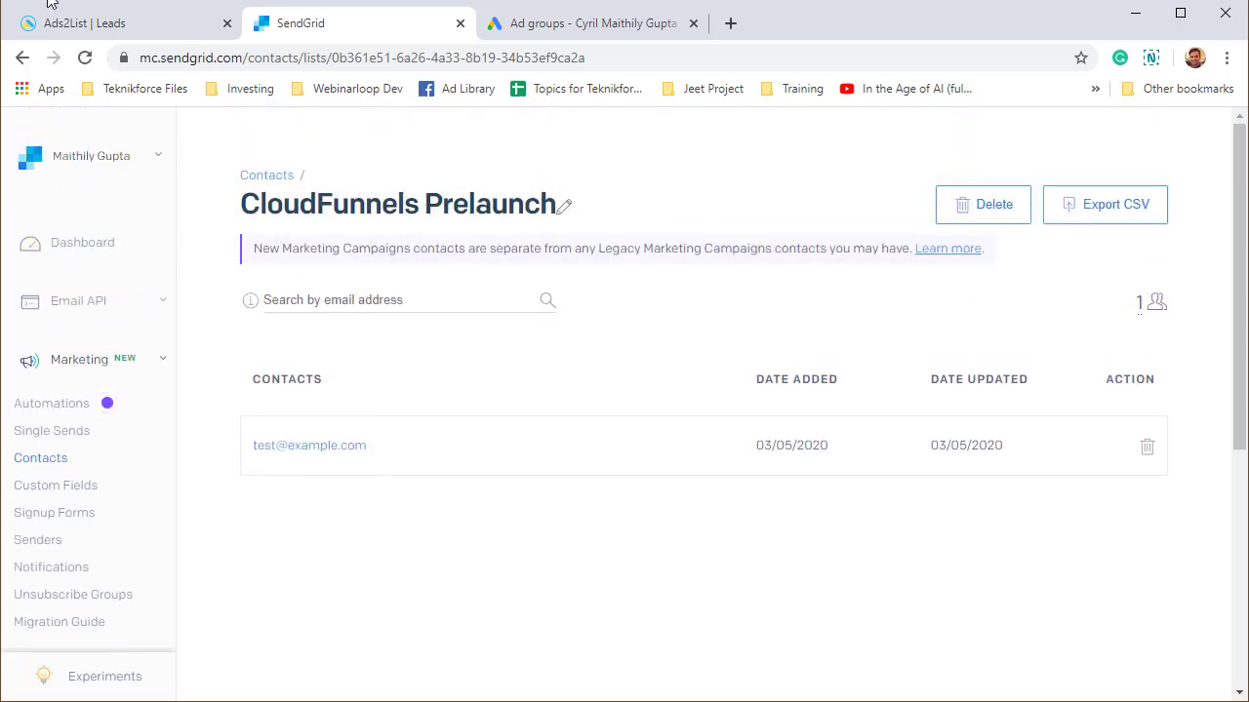
click(93, 23)
click(347, 35)
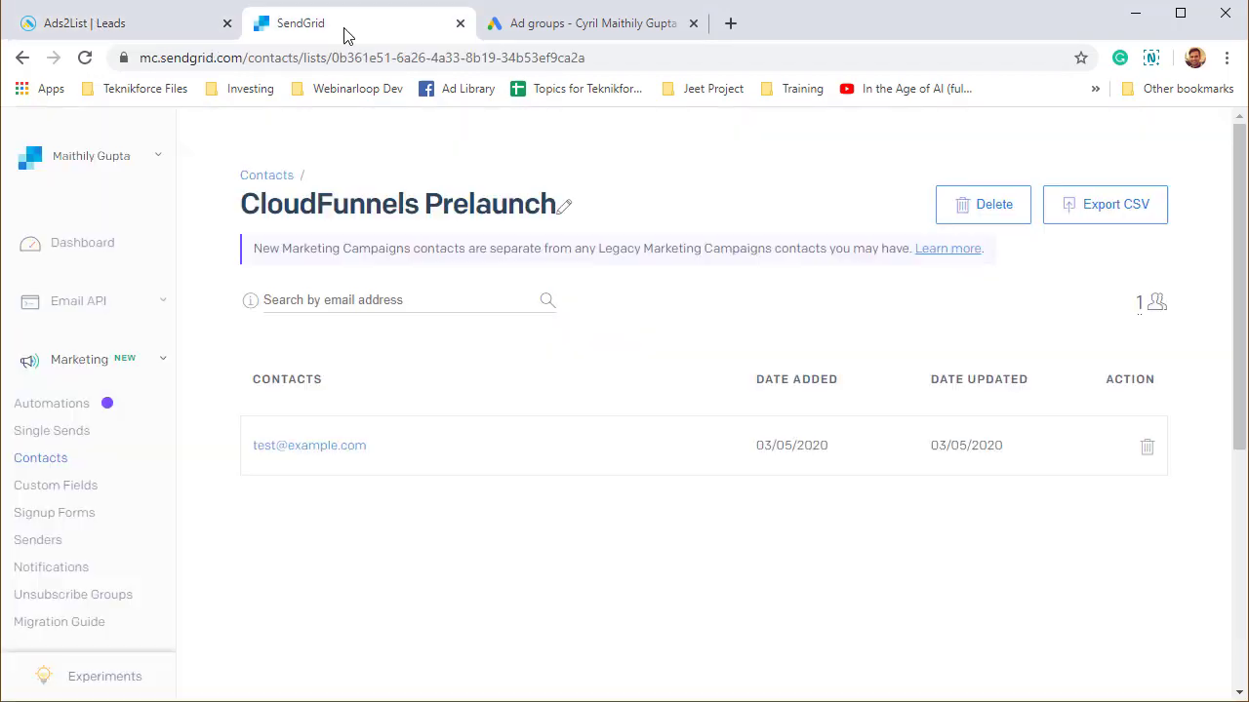